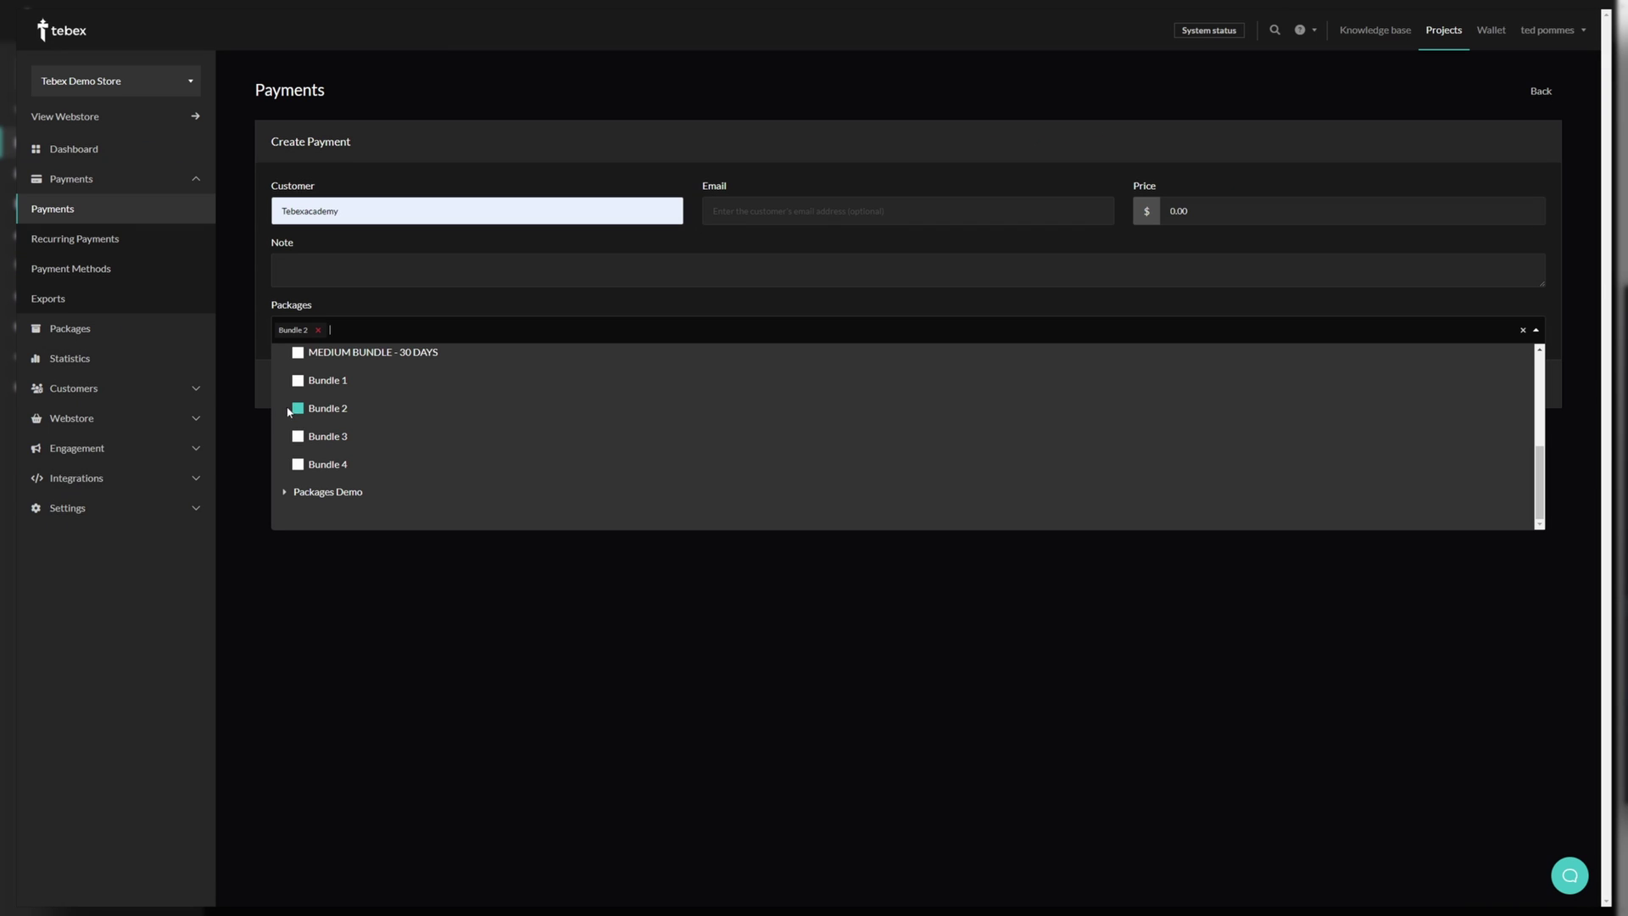
- Close the manual payment's Packages dropdown with Bundle 2 ticked
{"action": "left_click", "coordinate": [262, 385]}
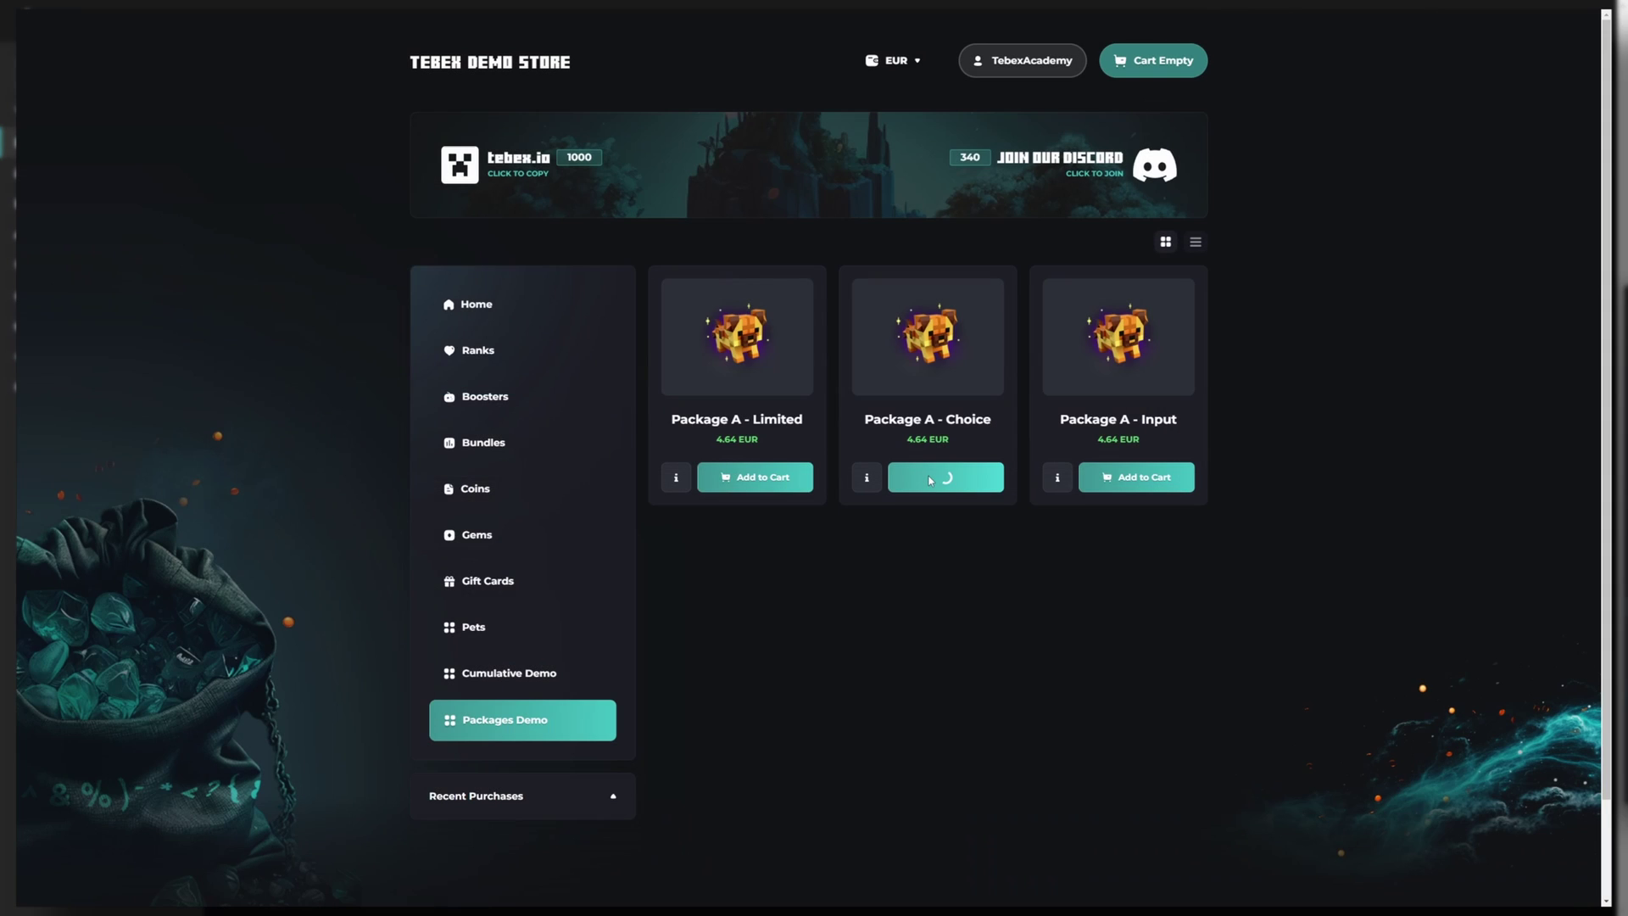
- Add Package A - Choice with a chosen helmet and Package A - Input with text 'Tebex' to the cart
{"action": "left_click", "coordinate": [939, 476]}
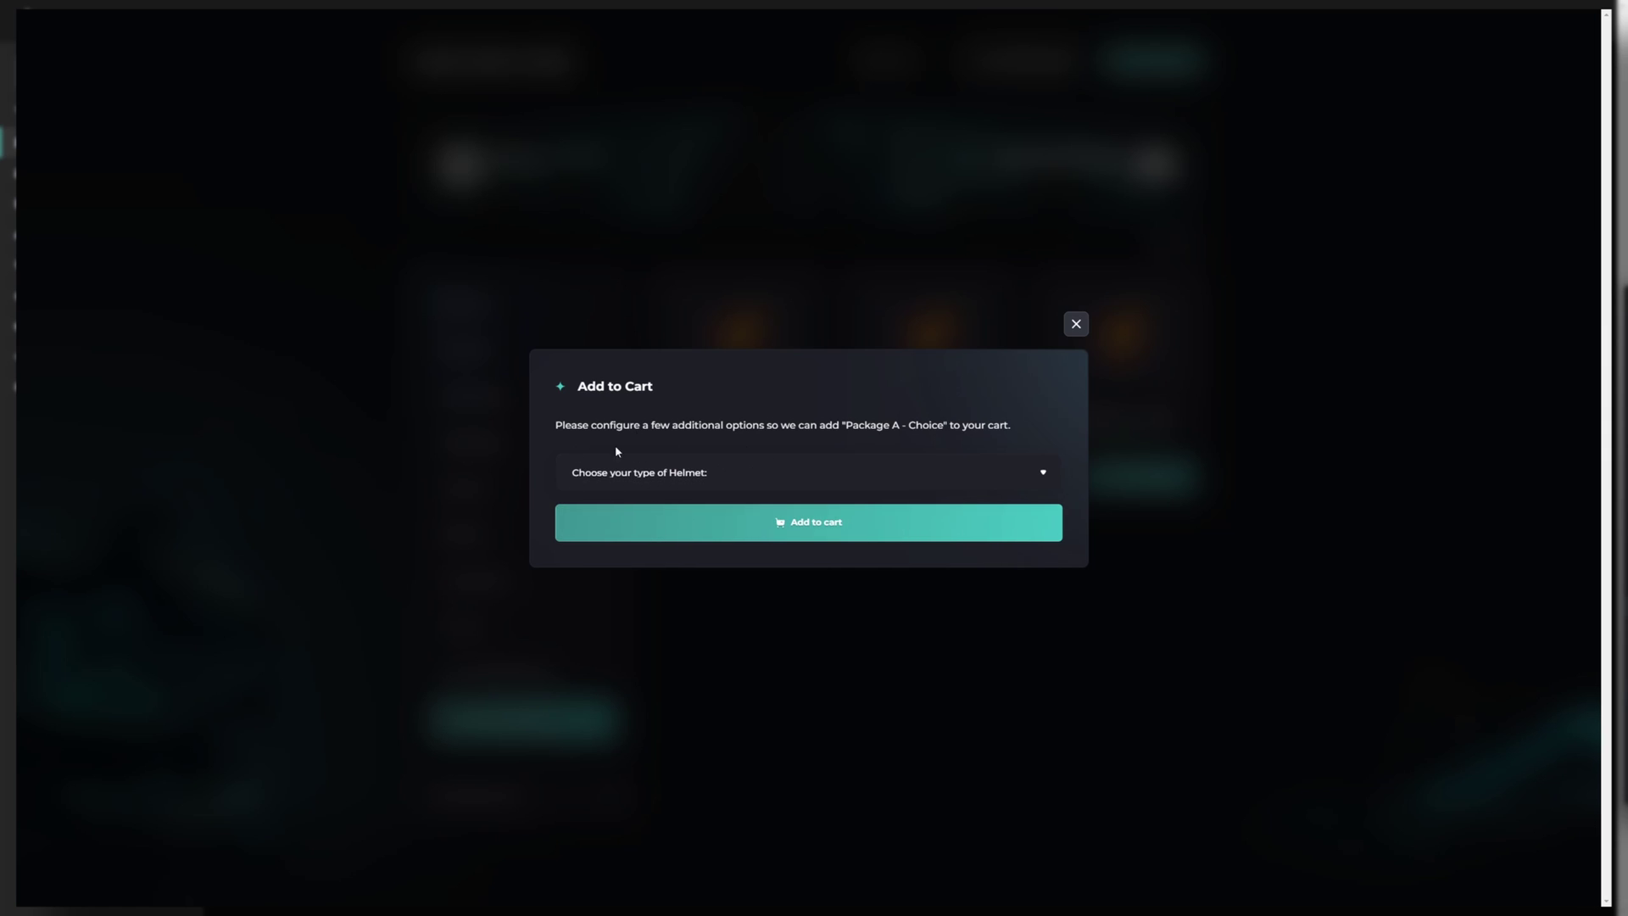
{"action": "left_click", "coordinate": [760, 484]}
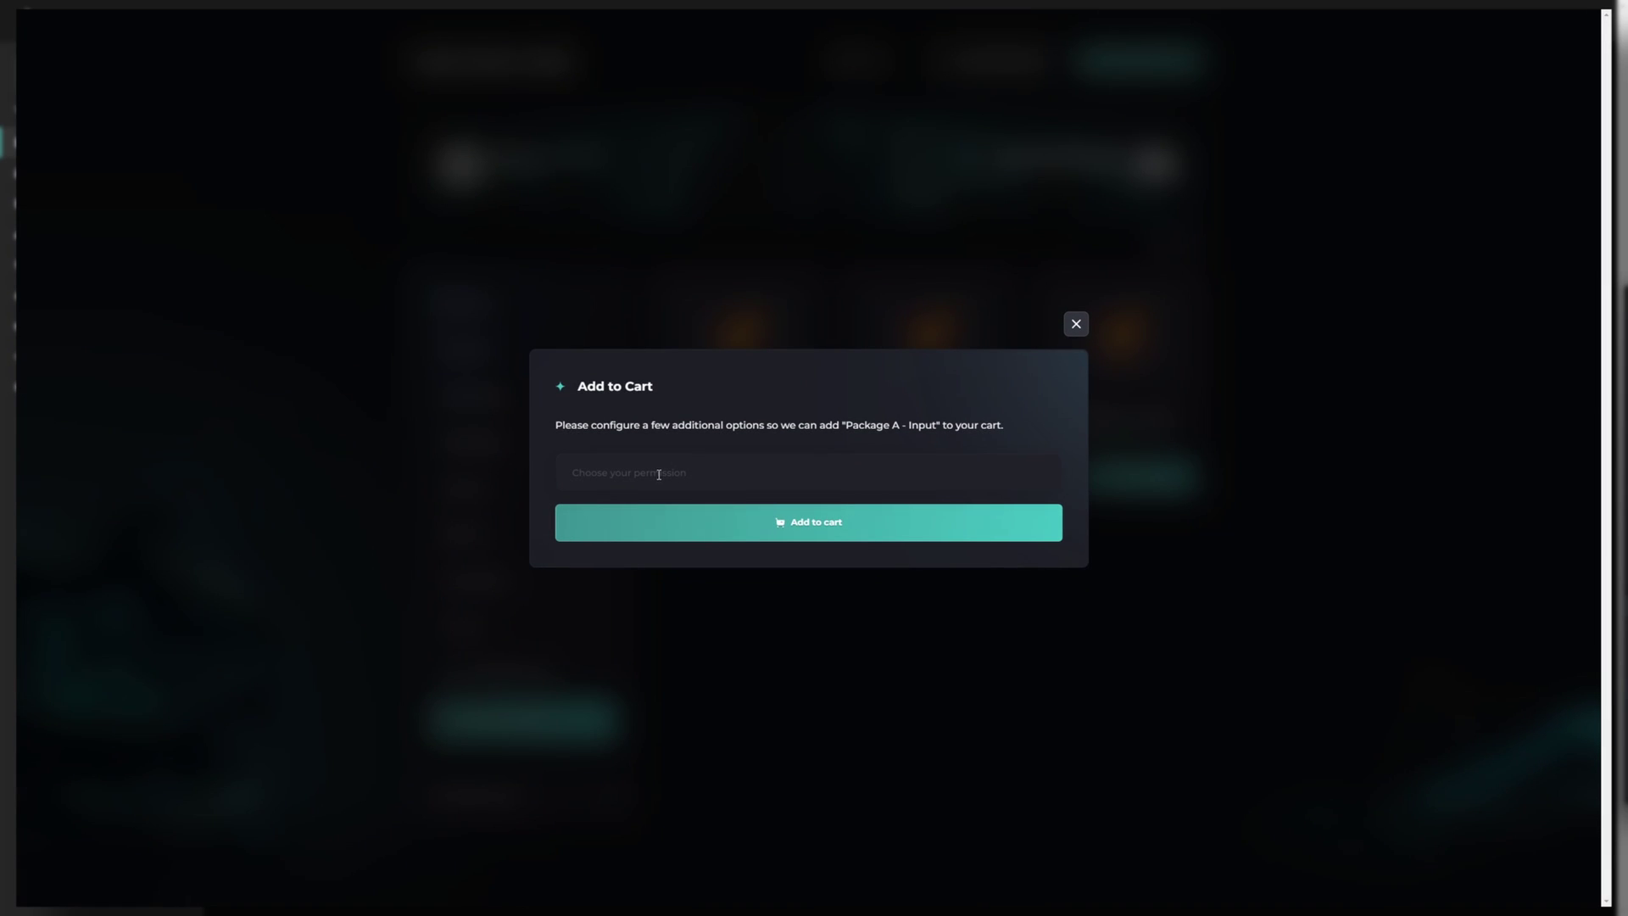
{"action": "left_click", "coordinate": [659, 475]}
{"action": "type", "text": "Tebex"}
{"action": "left_click", "coordinate": [810, 534]}
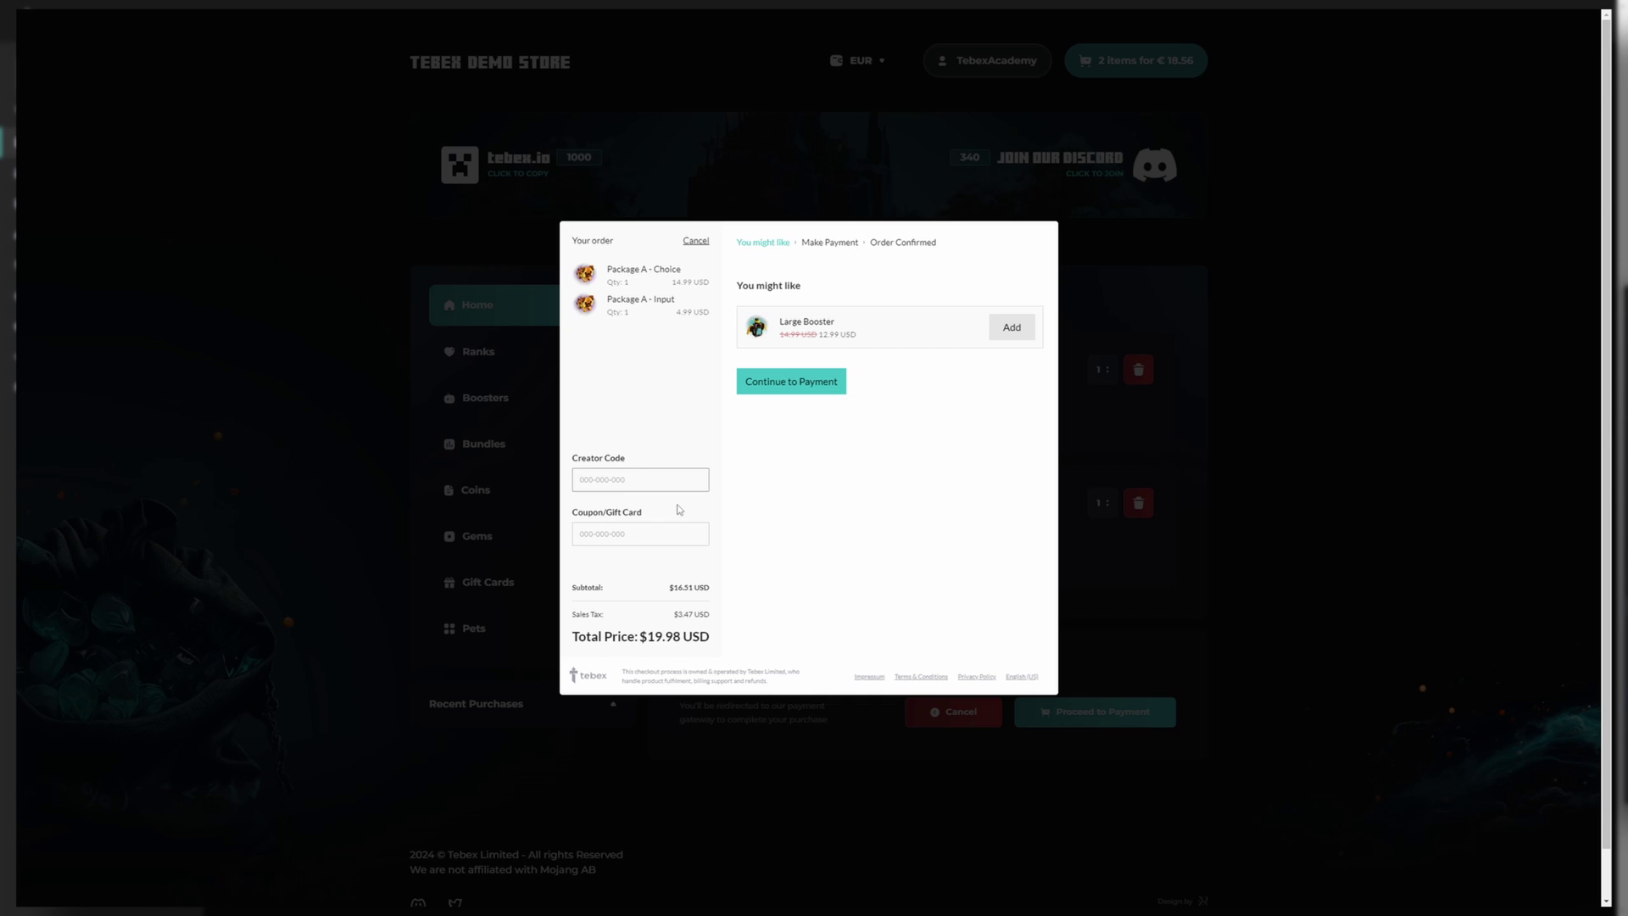
- Enter a creator code at checkout and apply it to the order
{"action": "type", "text": "lior"}
{"action": "key", "text": "Return"}
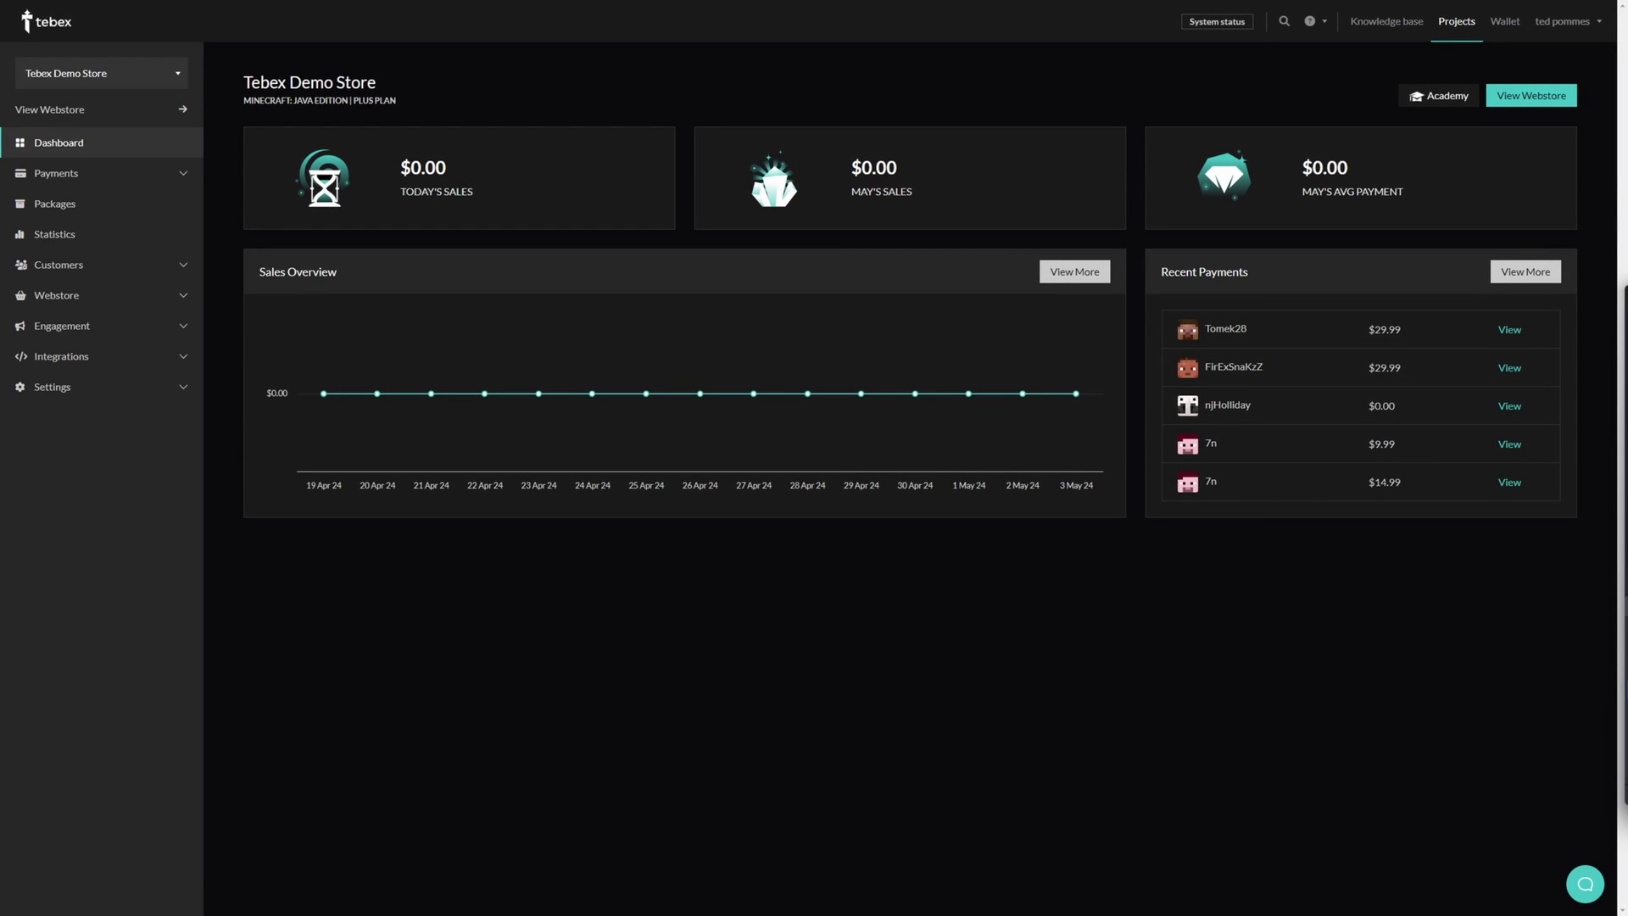
{"action": "left_click", "coordinate": [67, 207]}
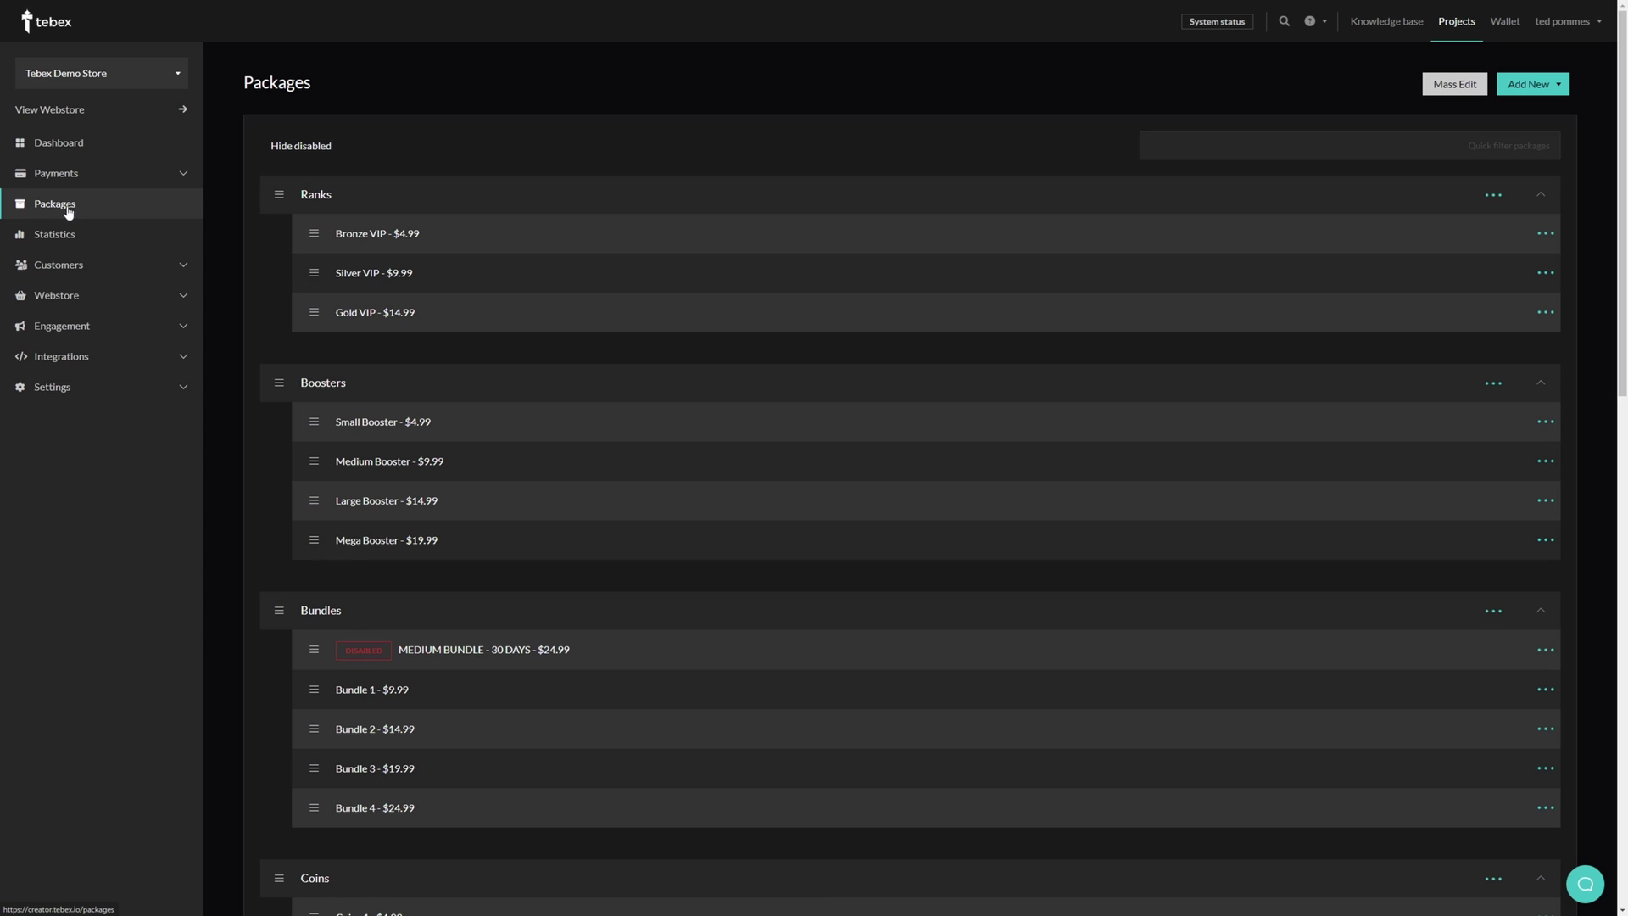
- Open Package A - Limited and view its limits: 10 global purchases, 1 per user monthly
{"action": "left_click", "coordinate": [1534, 85]}
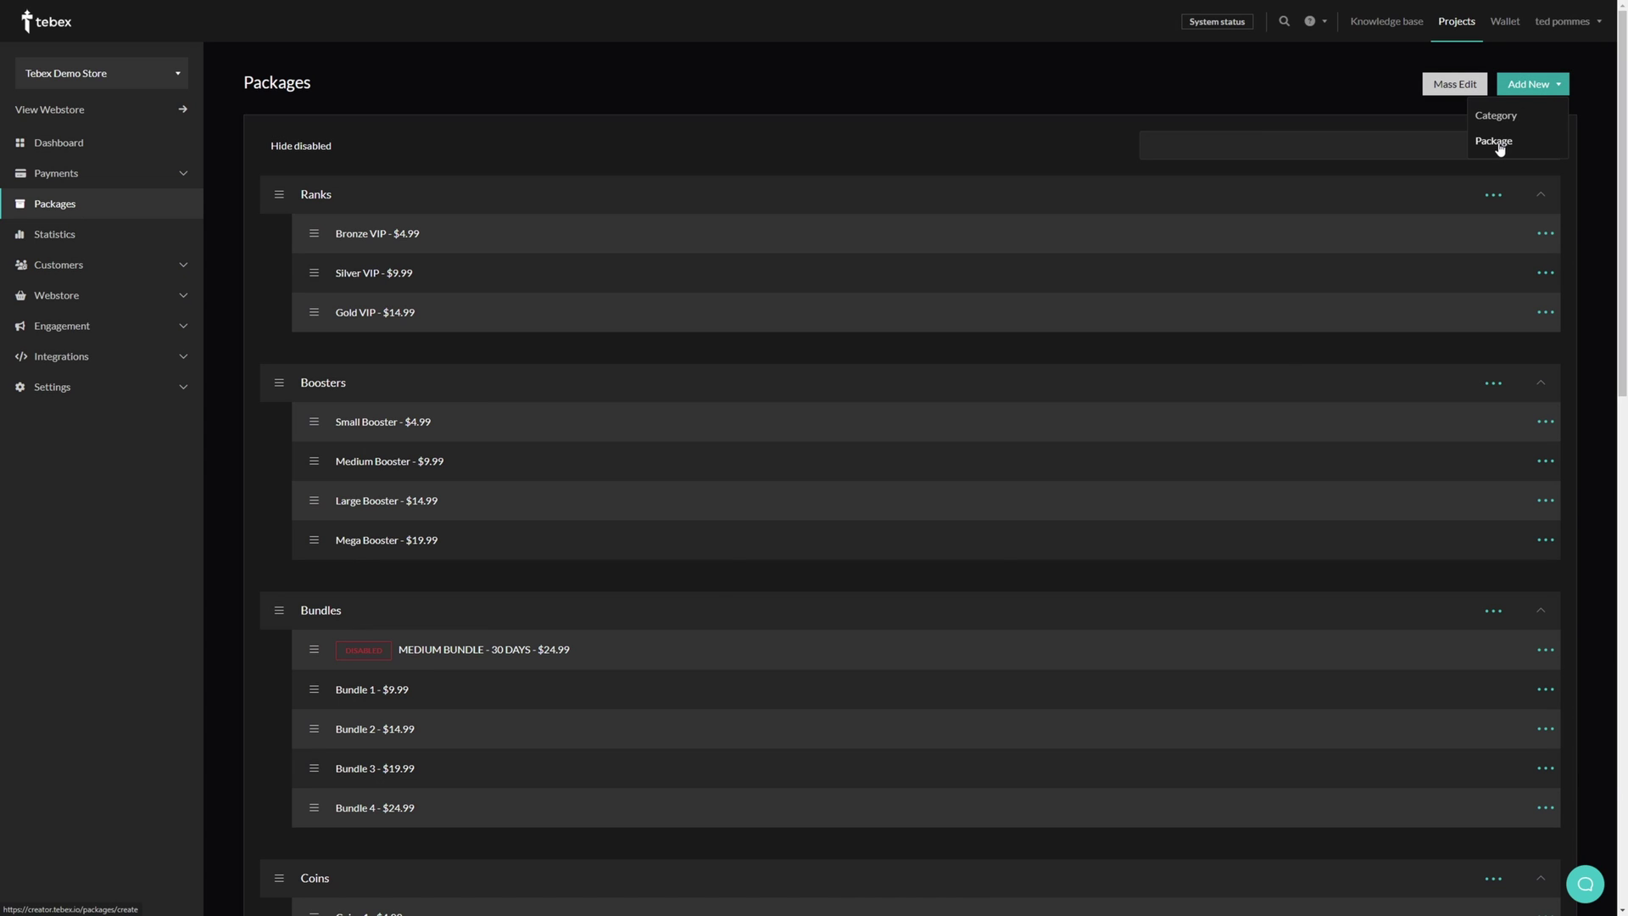
{"action": "left_click", "coordinate": [1493, 142]}
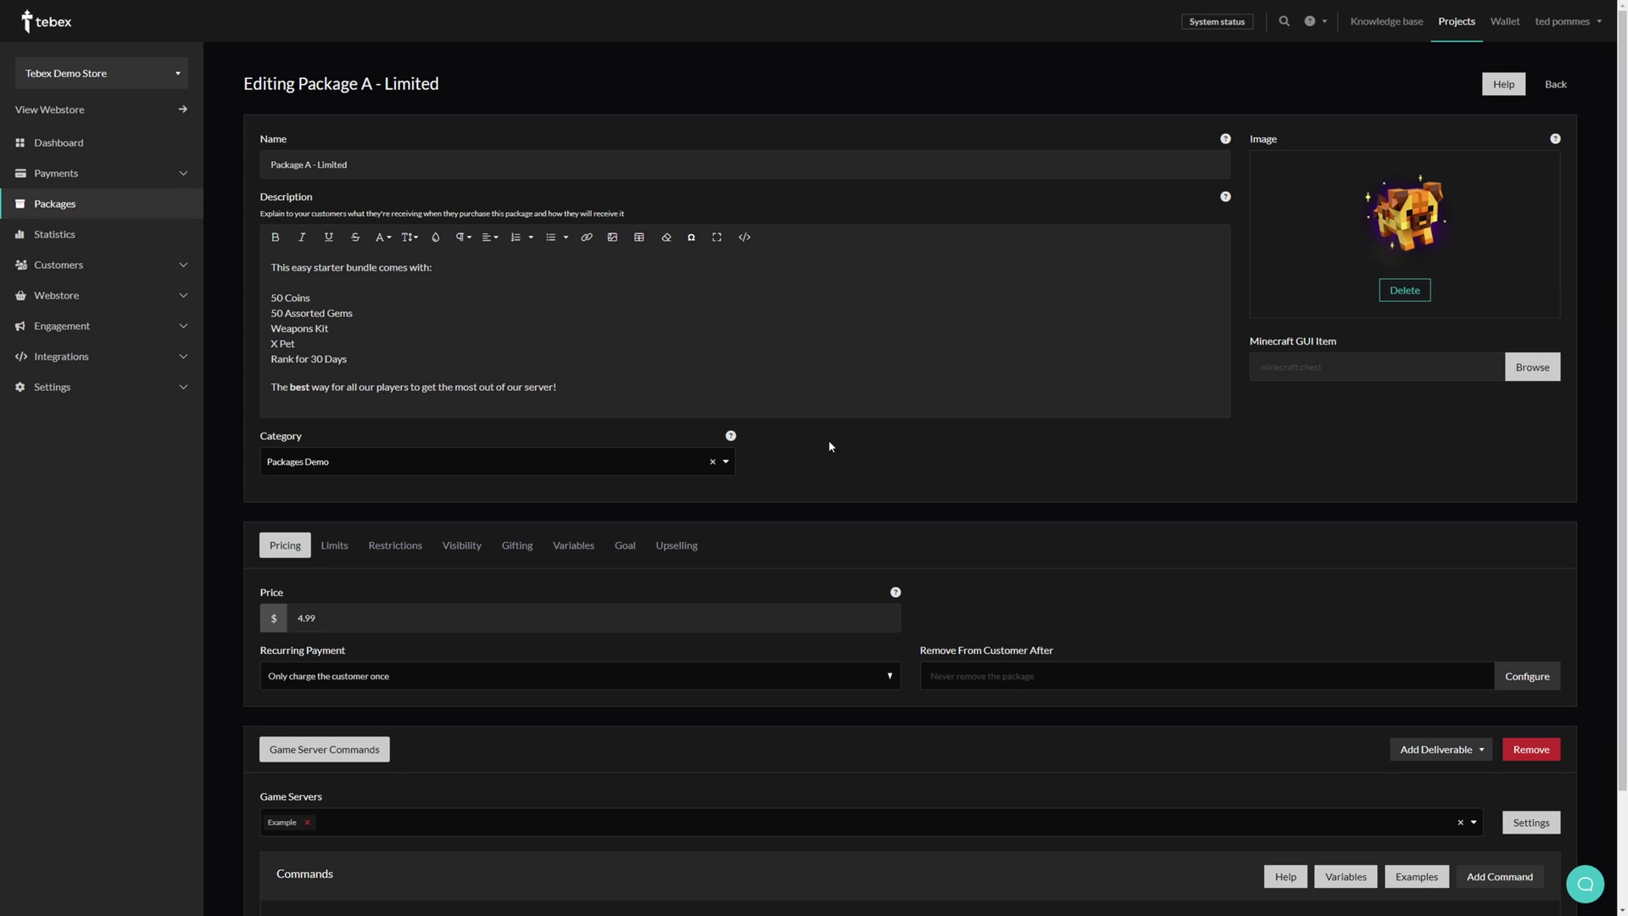
{"action": "left_click", "coordinate": [334, 549]}
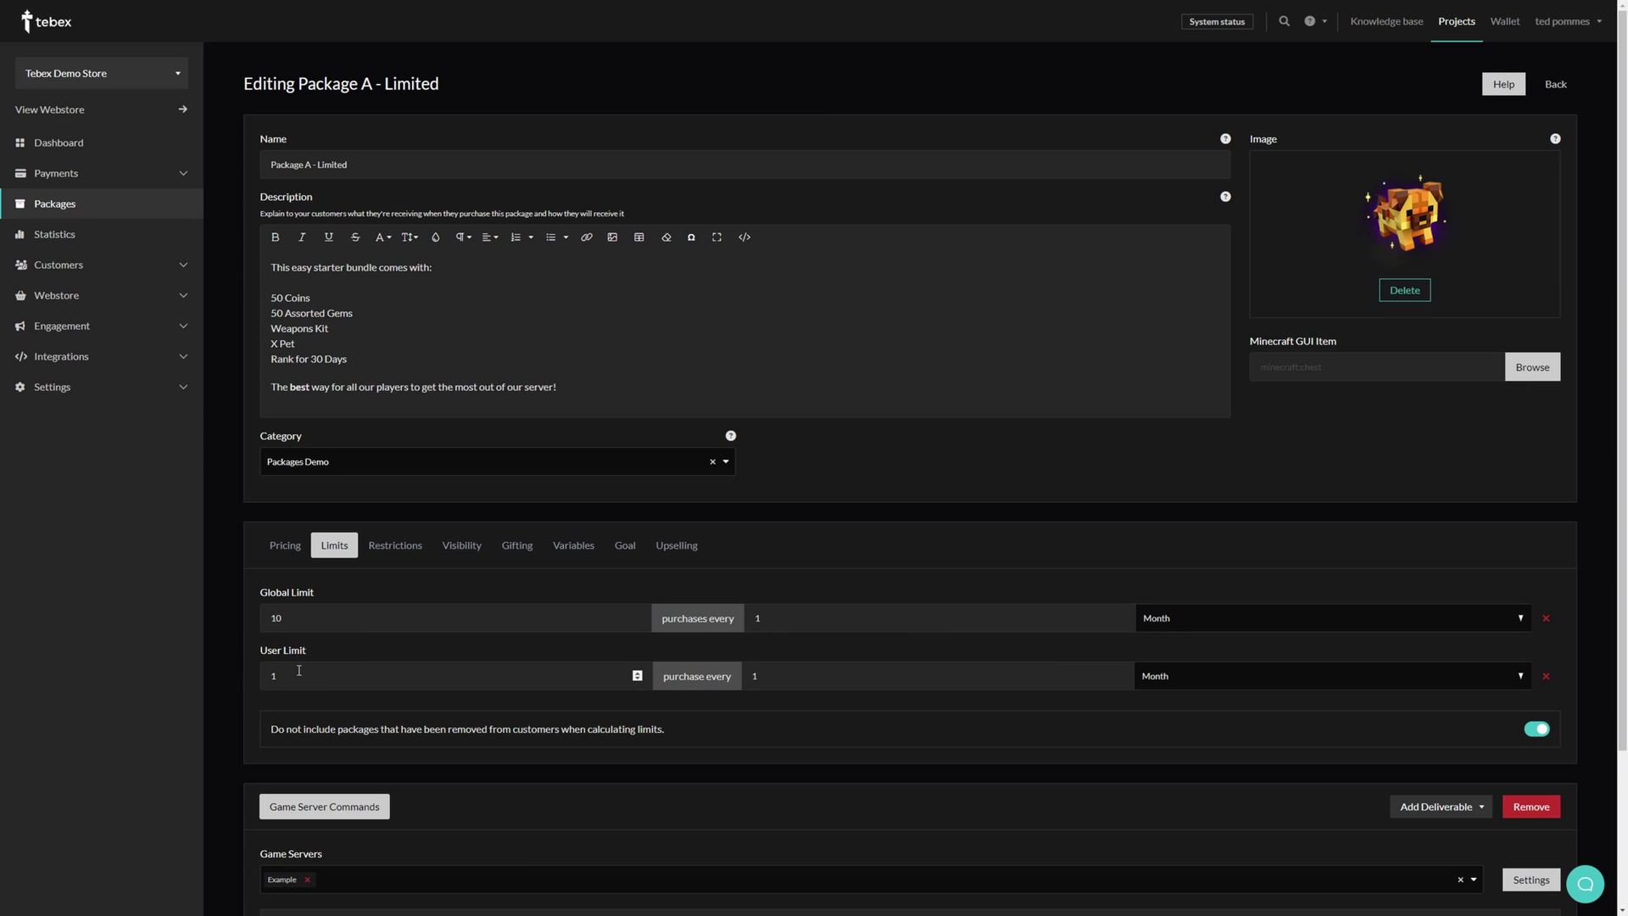
- Change the user limit period to Week, allowing 1 purchase per customer each week
{"action": "left_click", "coordinate": [1249, 683]}
{"action": "left_click", "coordinate": [1178, 683]}
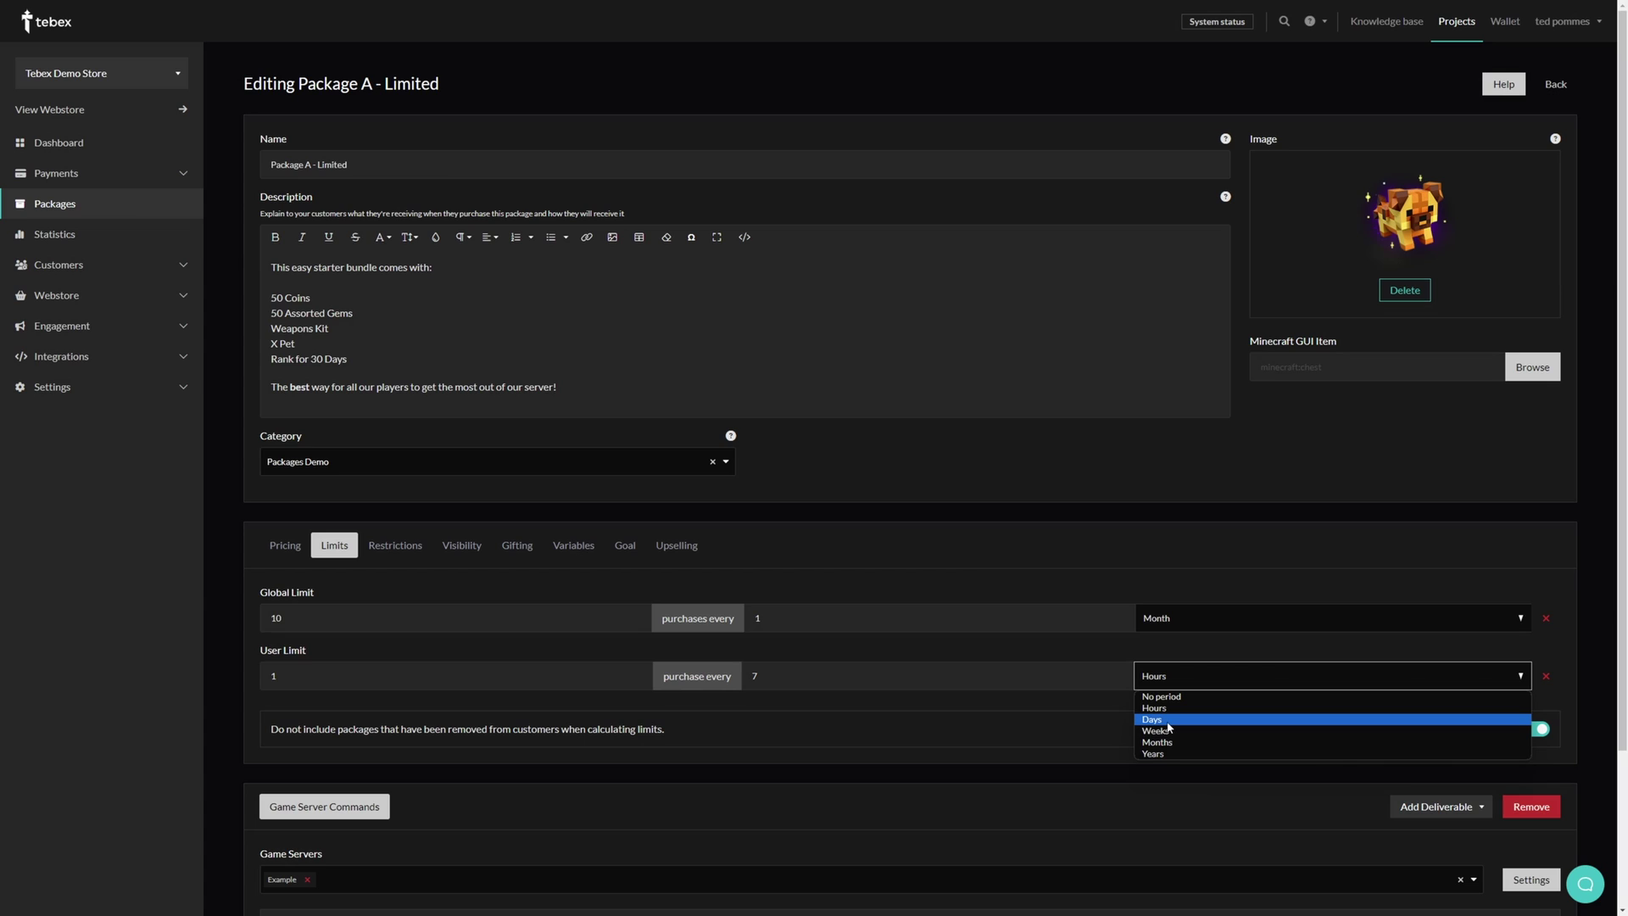
{"action": "left_click", "coordinate": [499, 744]}
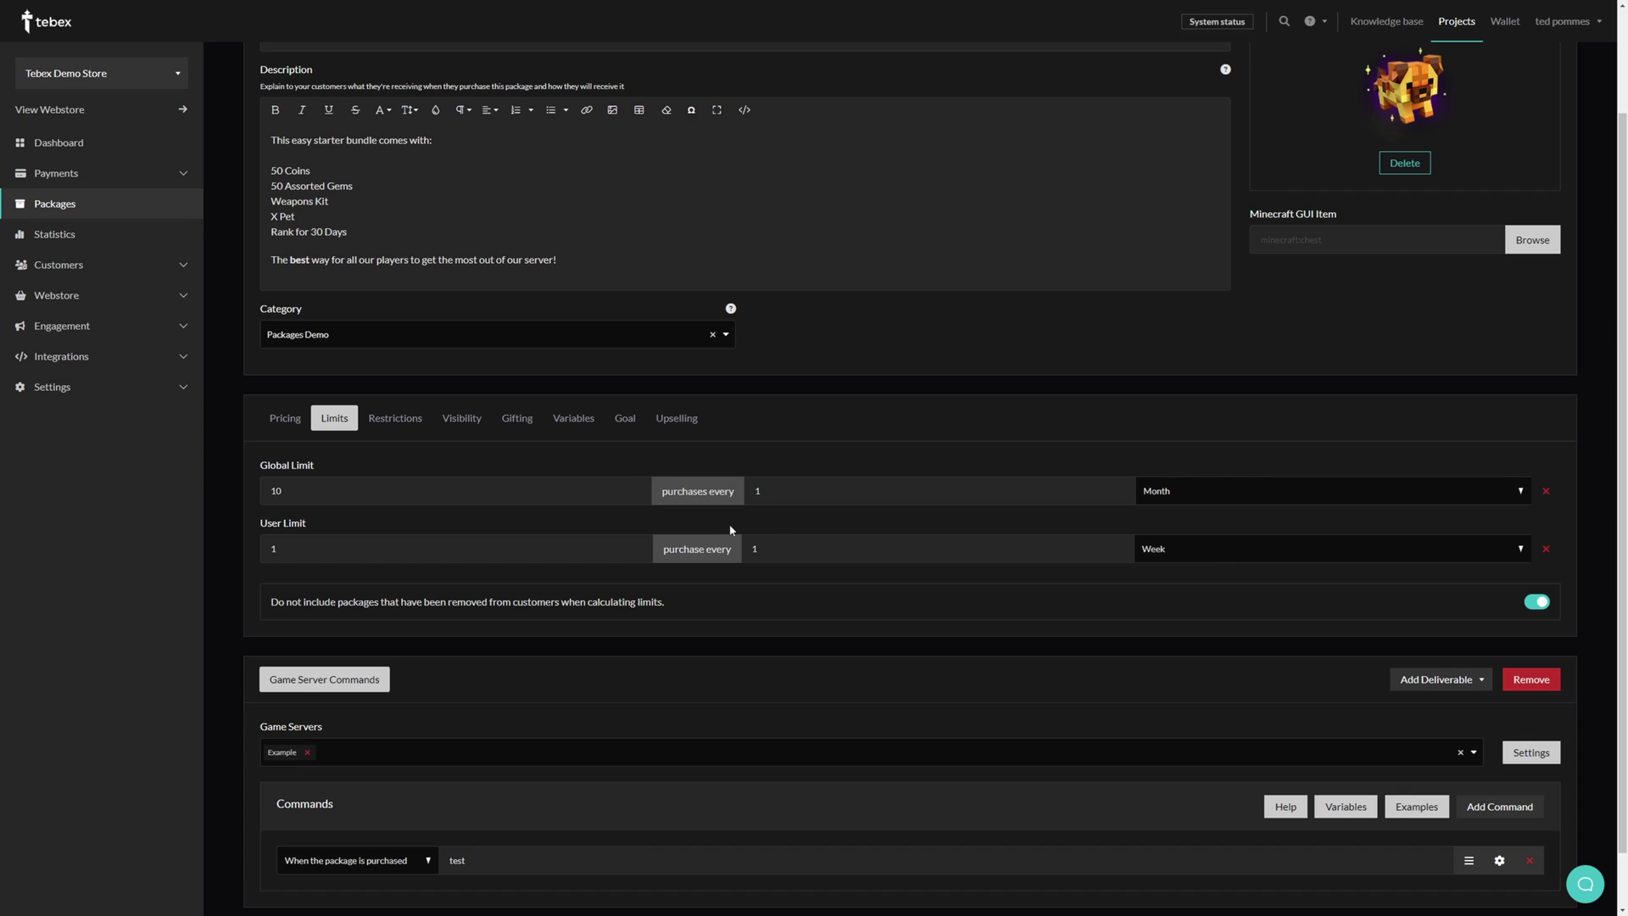
{"action": "left_click", "coordinate": [286, 422]}
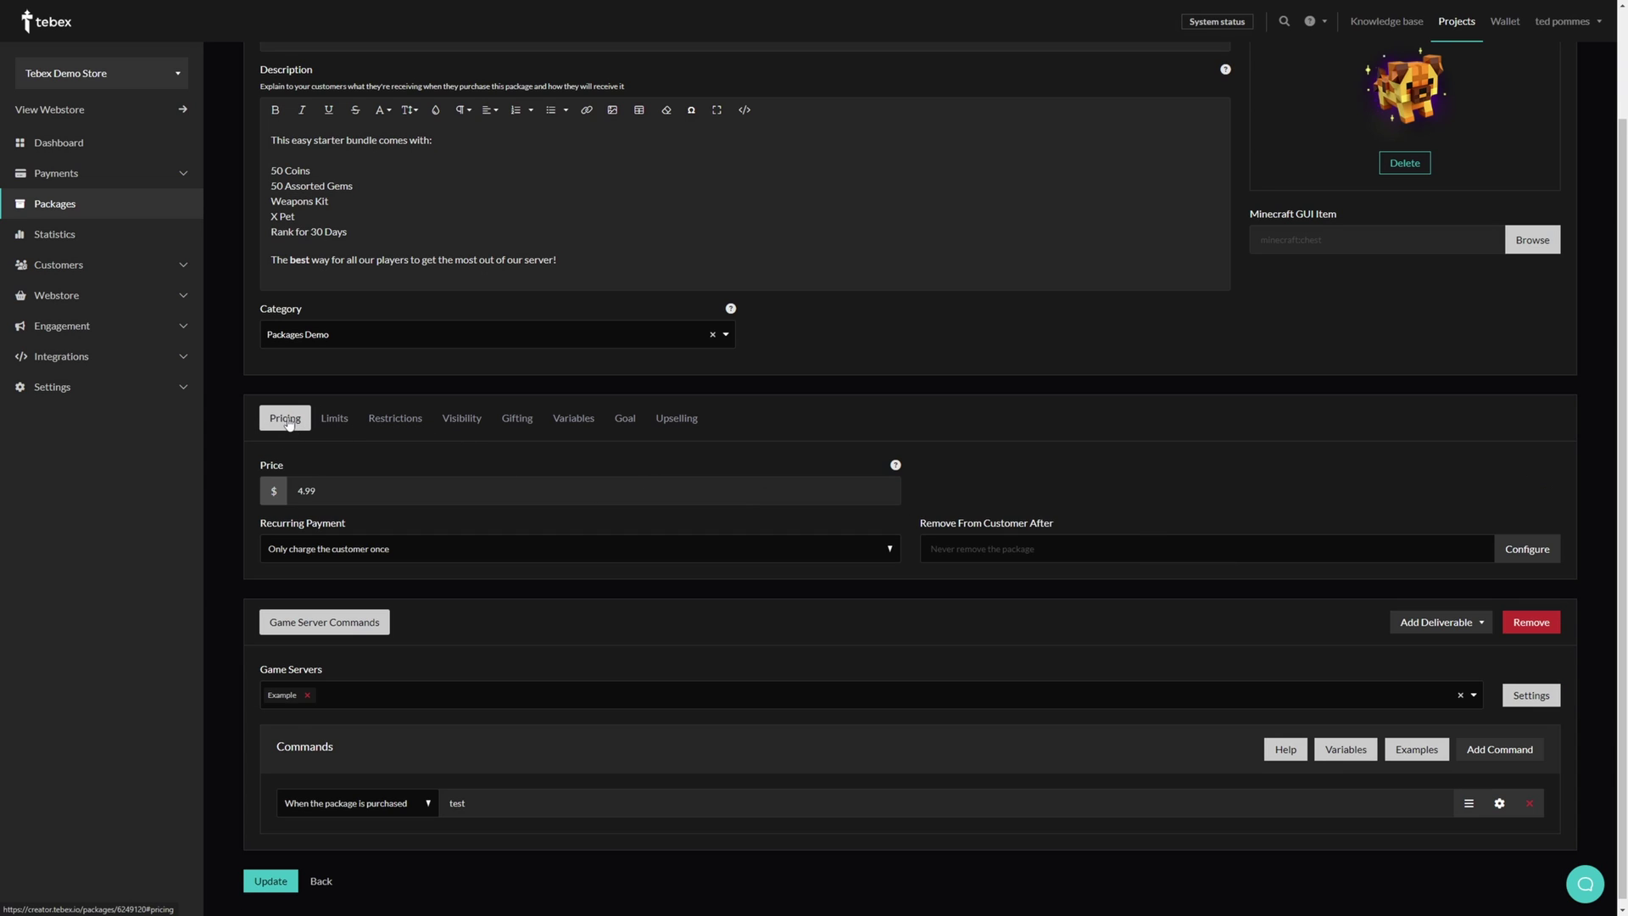
- Configure Remove From Customer After to 1 Week in the pricing settings
{"action": "scroll", "coordinate": [334, 441], "scroll_direction": "up", "scroll_amount": 2}
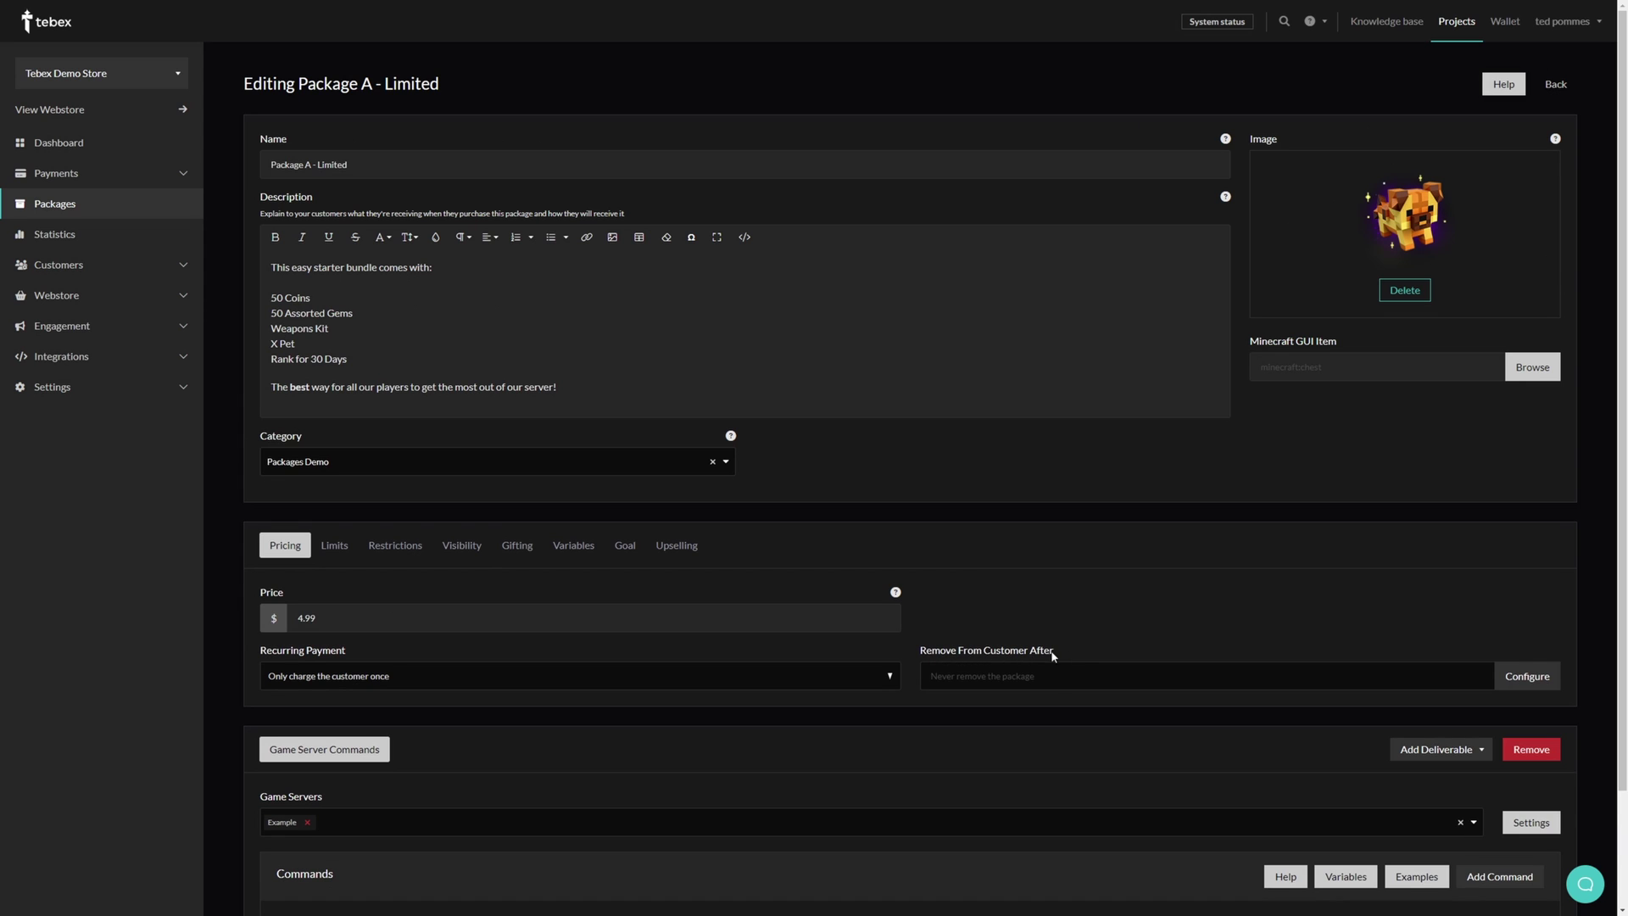
{"action": "left_click", "coordinate": [1525, 676]}
{"action": "left_click", "coordinate": [327, 550]}
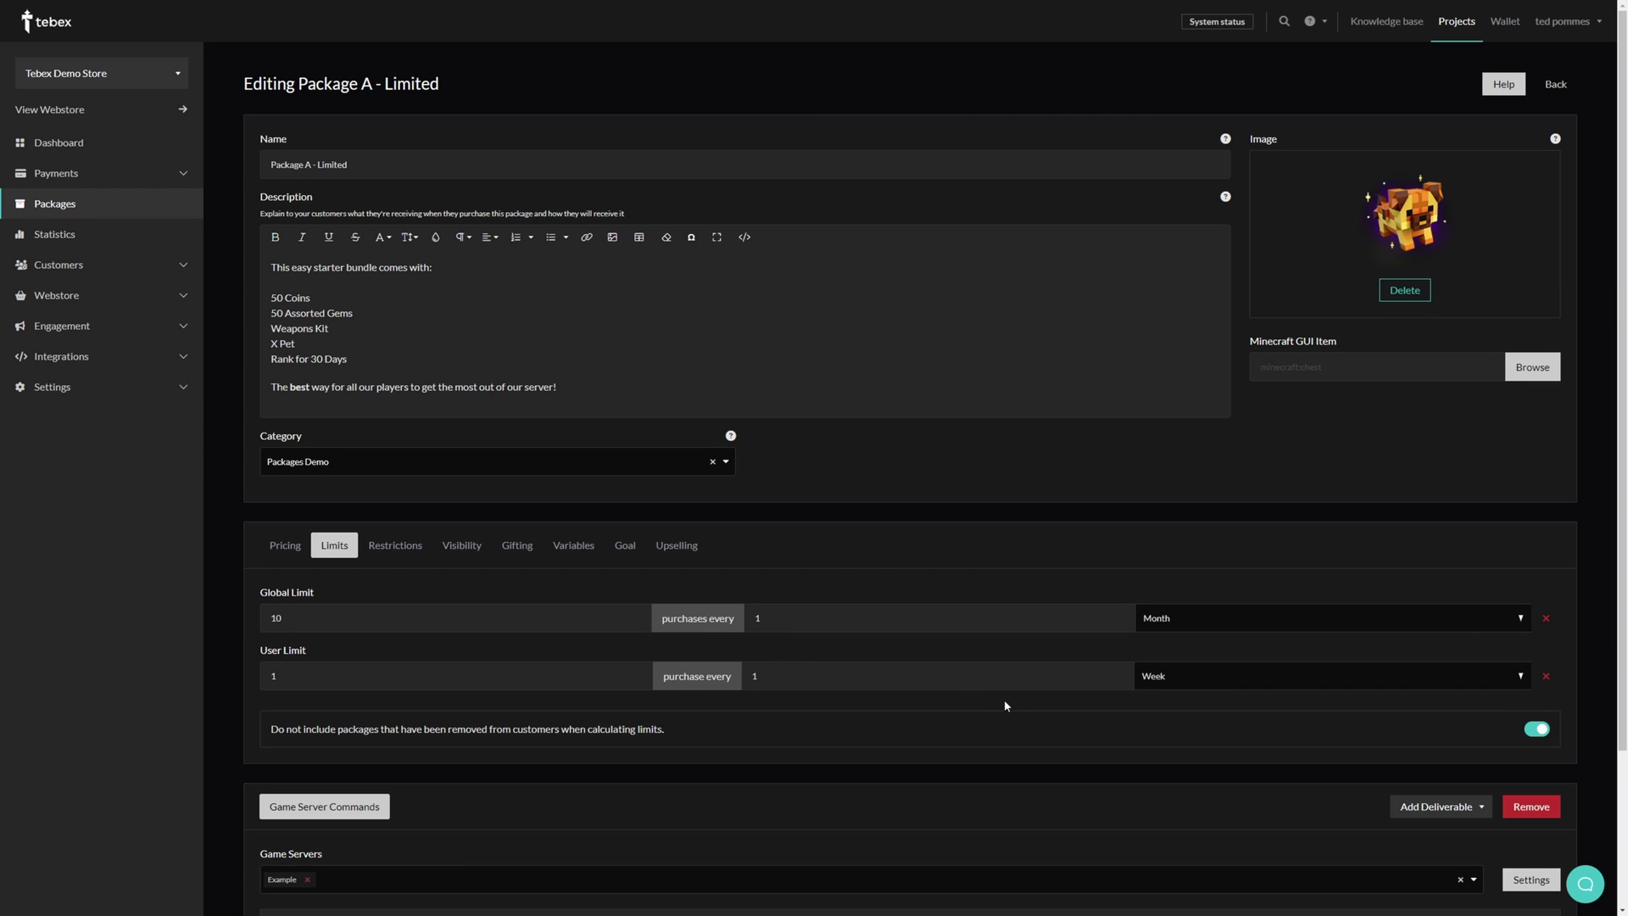
{"action": "left_click", "coordinate": [283, 550]}
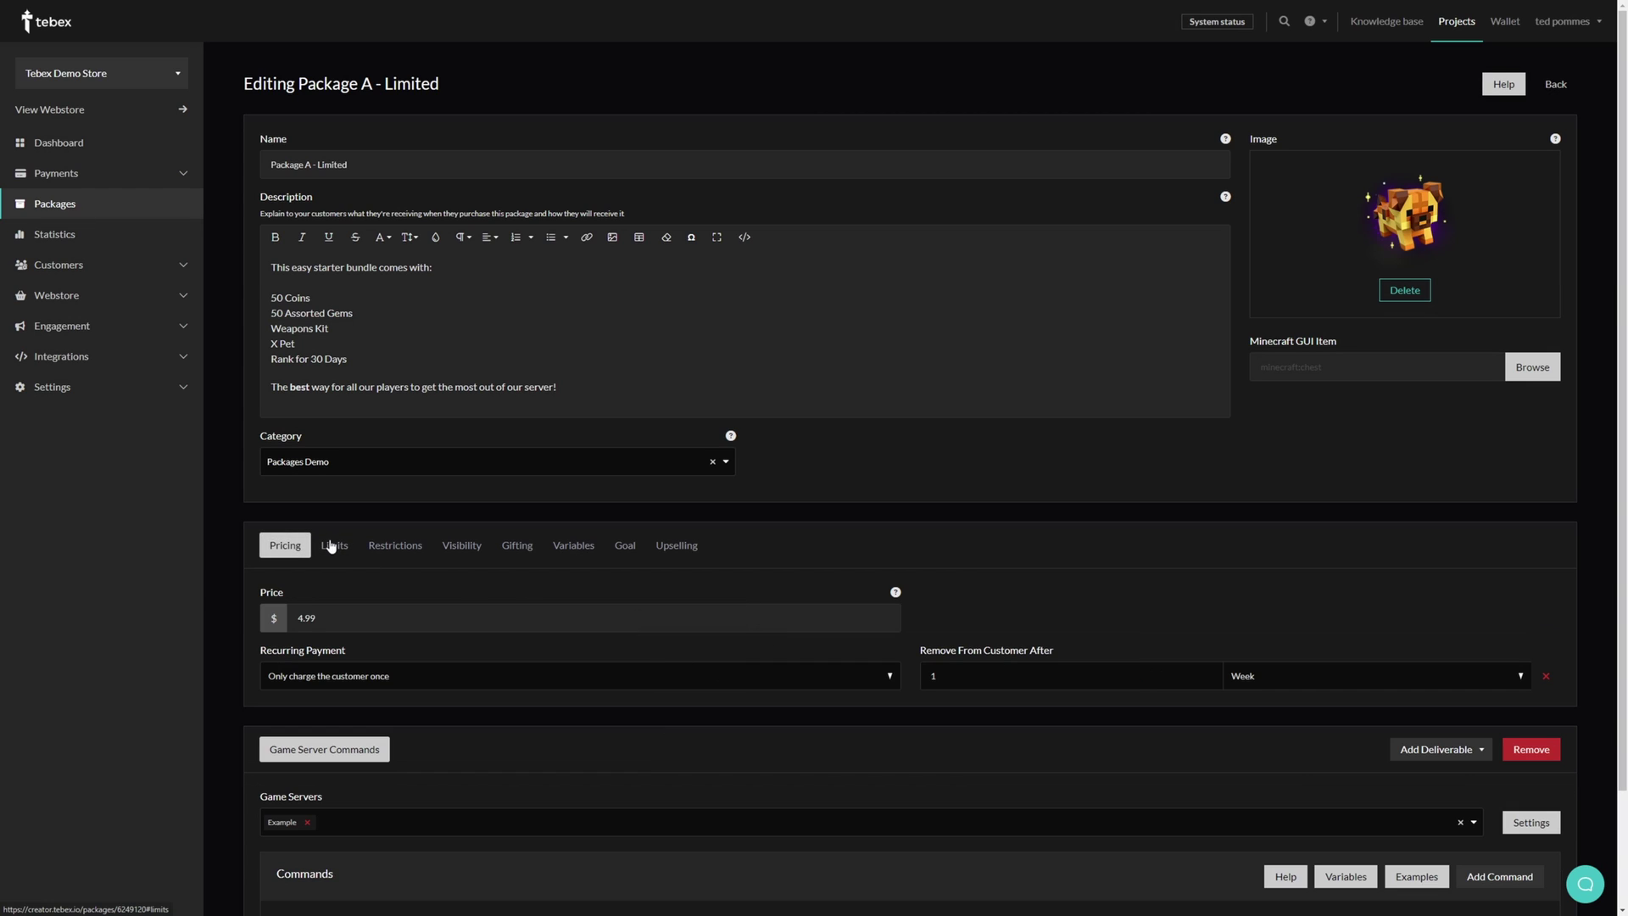
- Switch off the 'Do not include packages that have been removed' limits toggle
{"action": "left_click", "coordinate": [333, 545]}
{"action": "left_click_drag", "start_coordinate": [271, 729], "coordinate": [487, 731]}
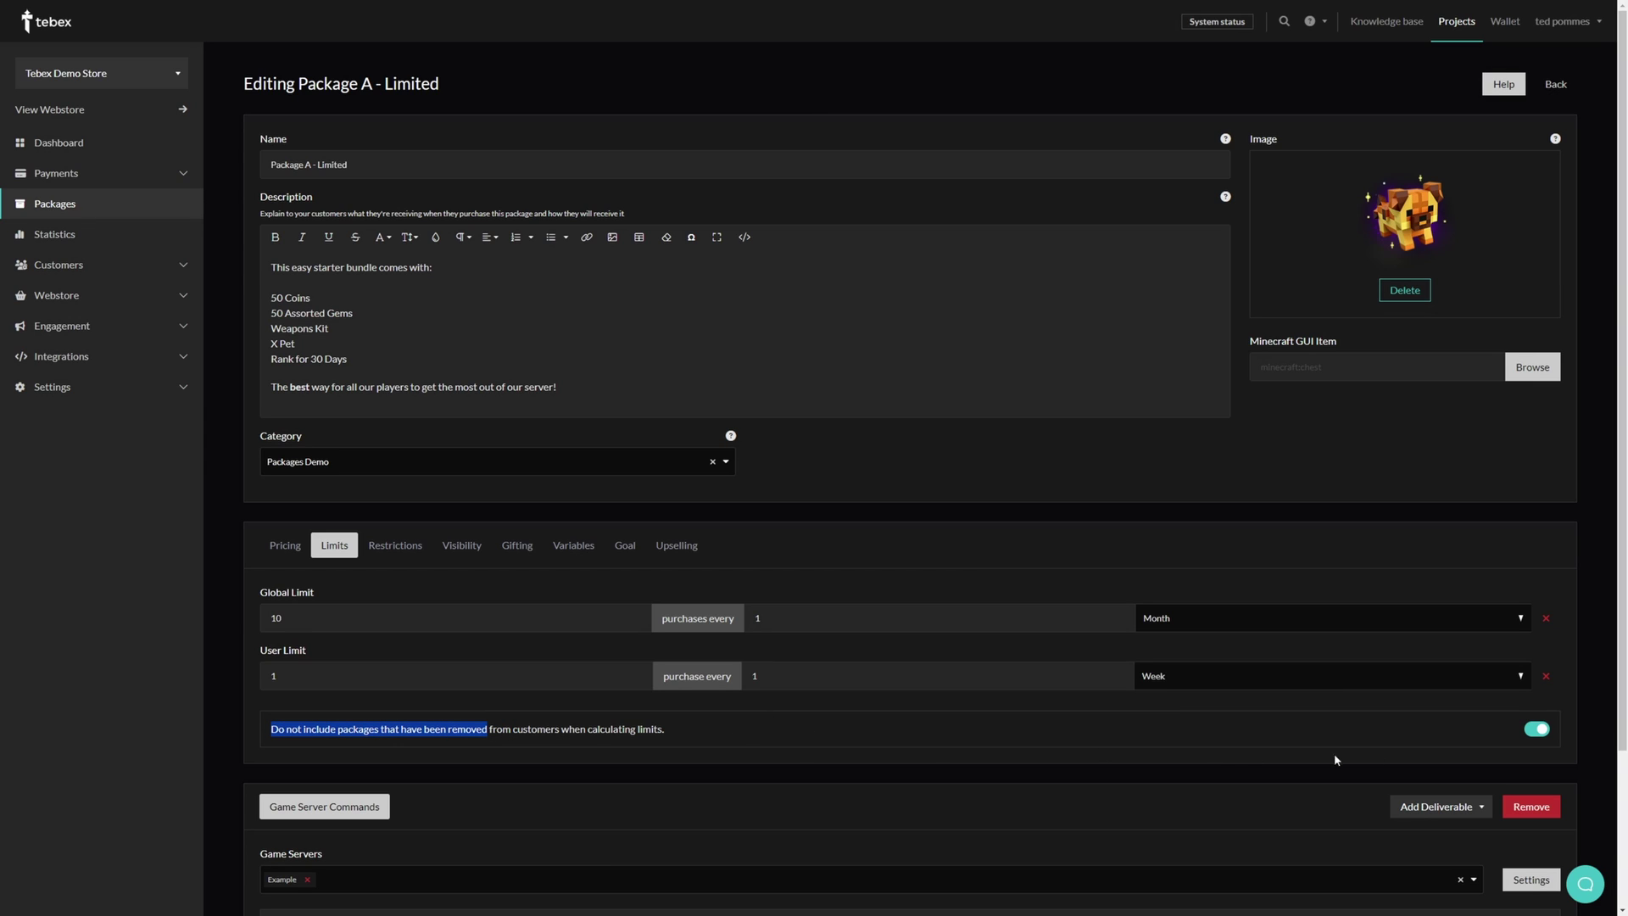
{"action": "left_click", "coordinate": [1498, 733]}
{"action": "left_click", "coordinate": [1536, 729]}
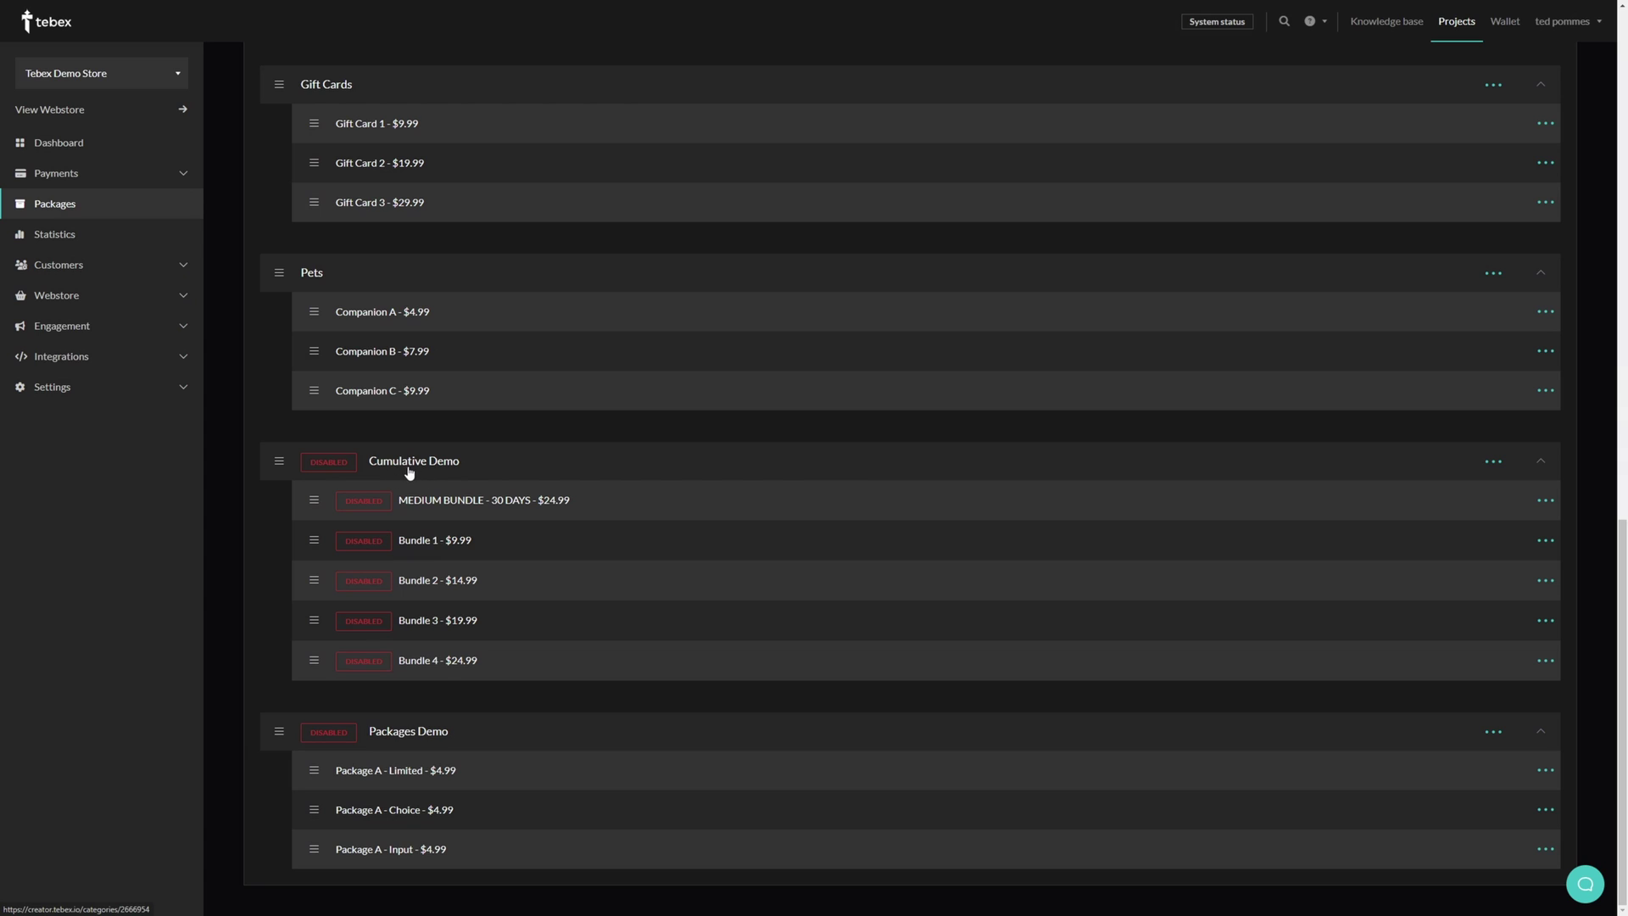
- Edit the Cumulative Demo category and bring up its Cumulative settings
{"action": "left_click", "coordinate": [1495, 463]}
{"action": "left_click", "coordinate": [1417, 539]}
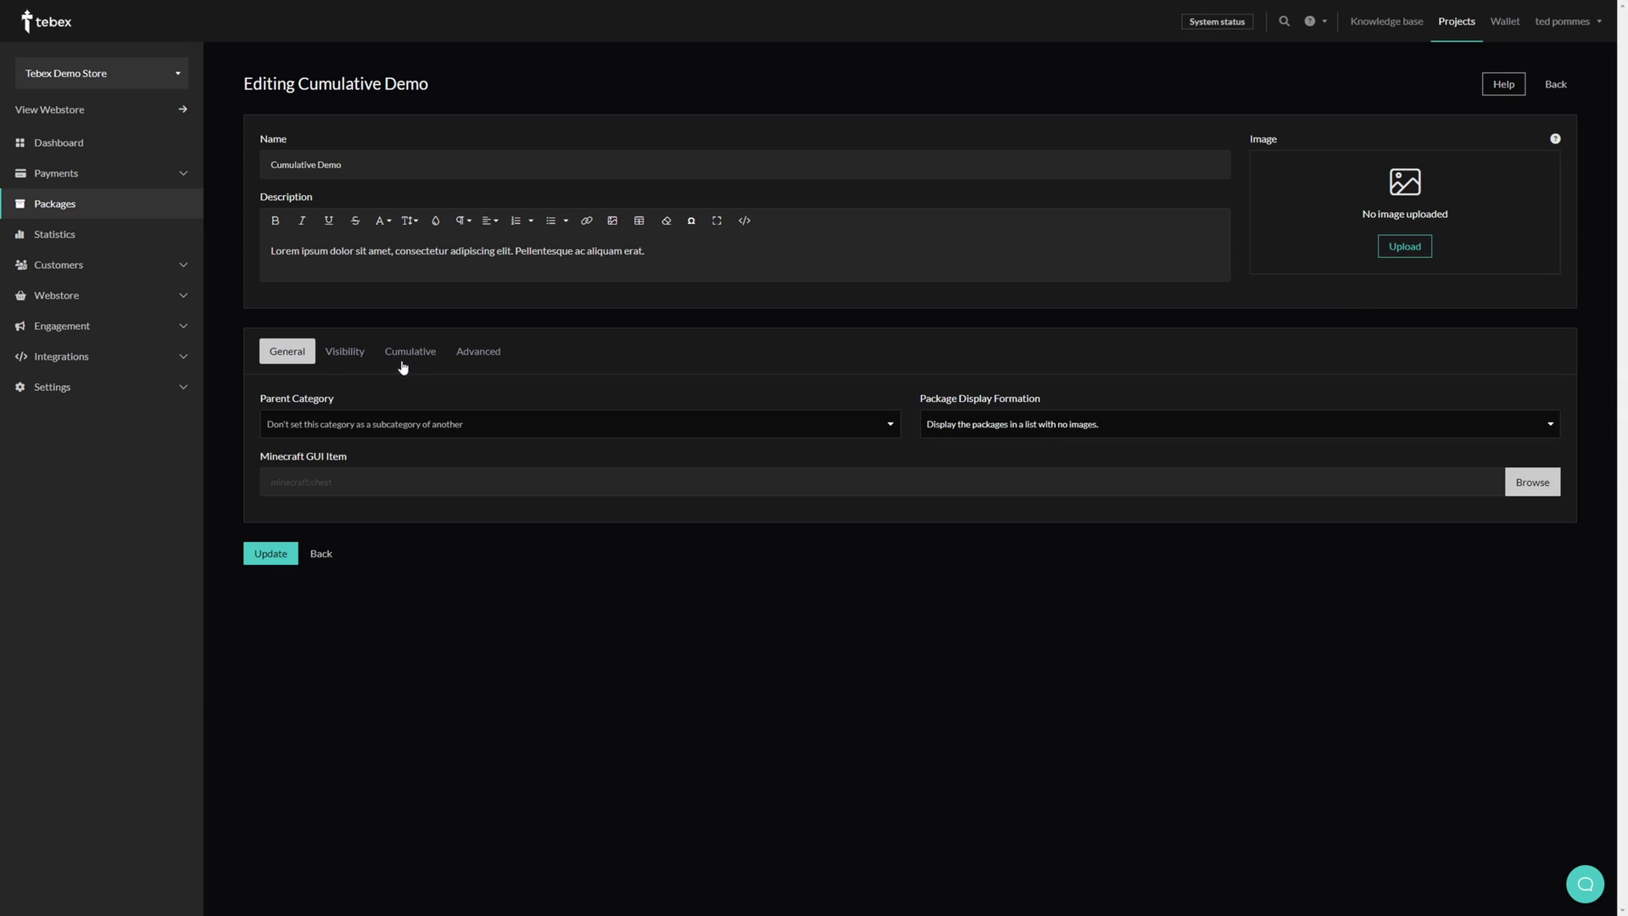
{"action": "left_click", "coordinate": [403, 356]}
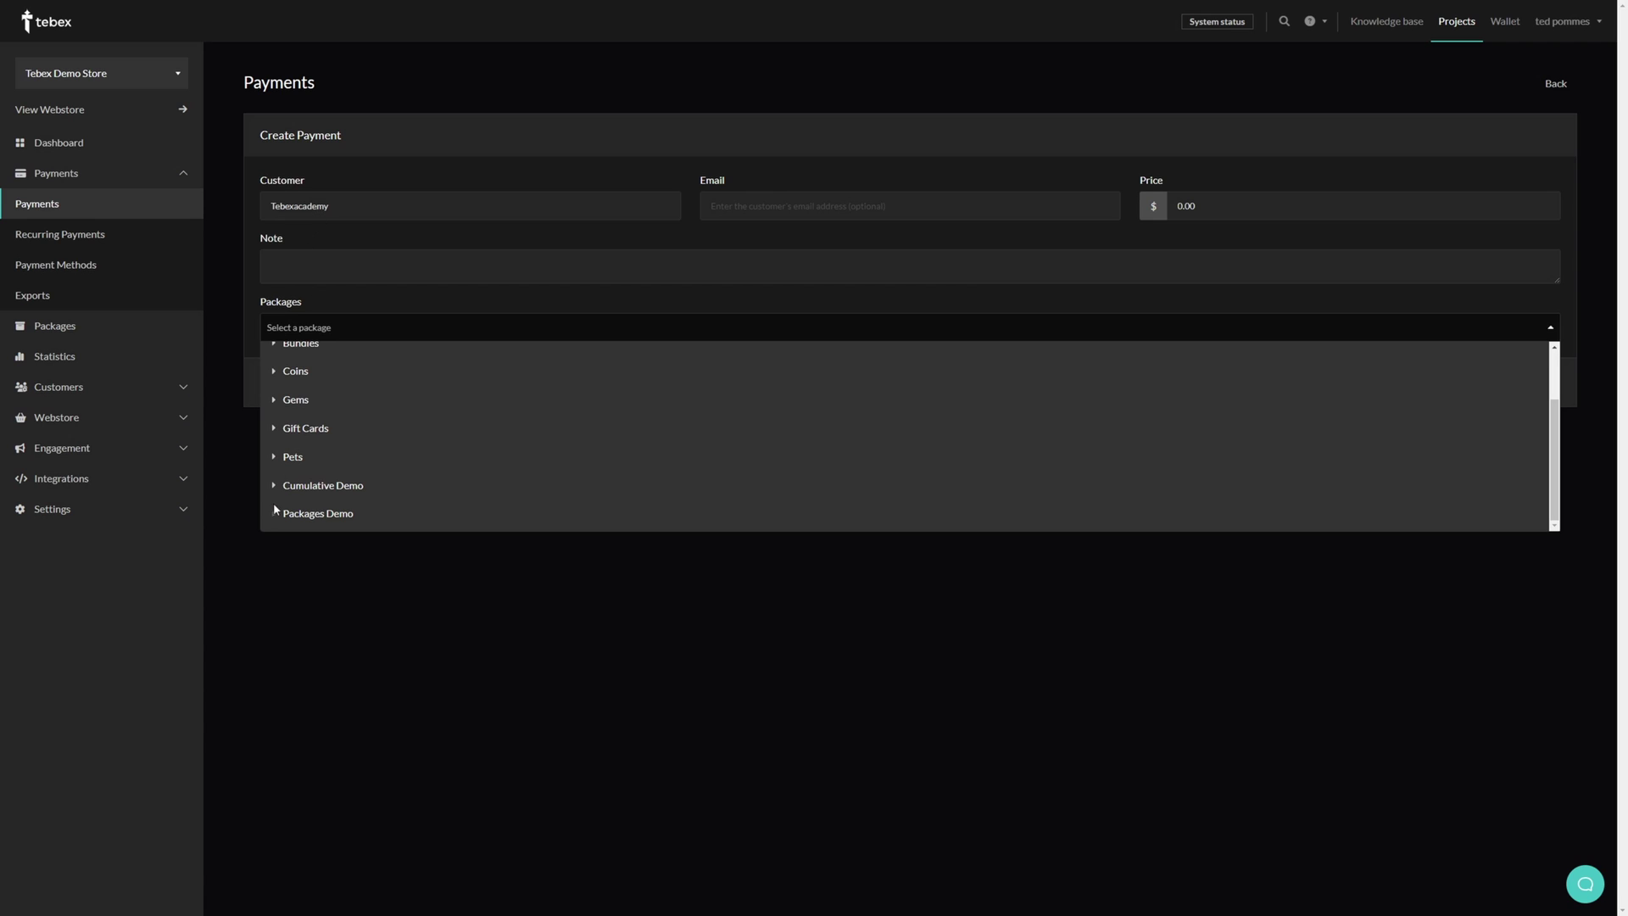
- Add Bundle 1 to the manual payment and reload the store to see updated prices
{"action": "left_click", "coordinate": [276, 487]}
{"action": "scroll", "coordinate": [322, 492], "scroll_direction": "down", "scroll_amount": 2}
{"action": "left_click", "coordinate": [287, 380]}
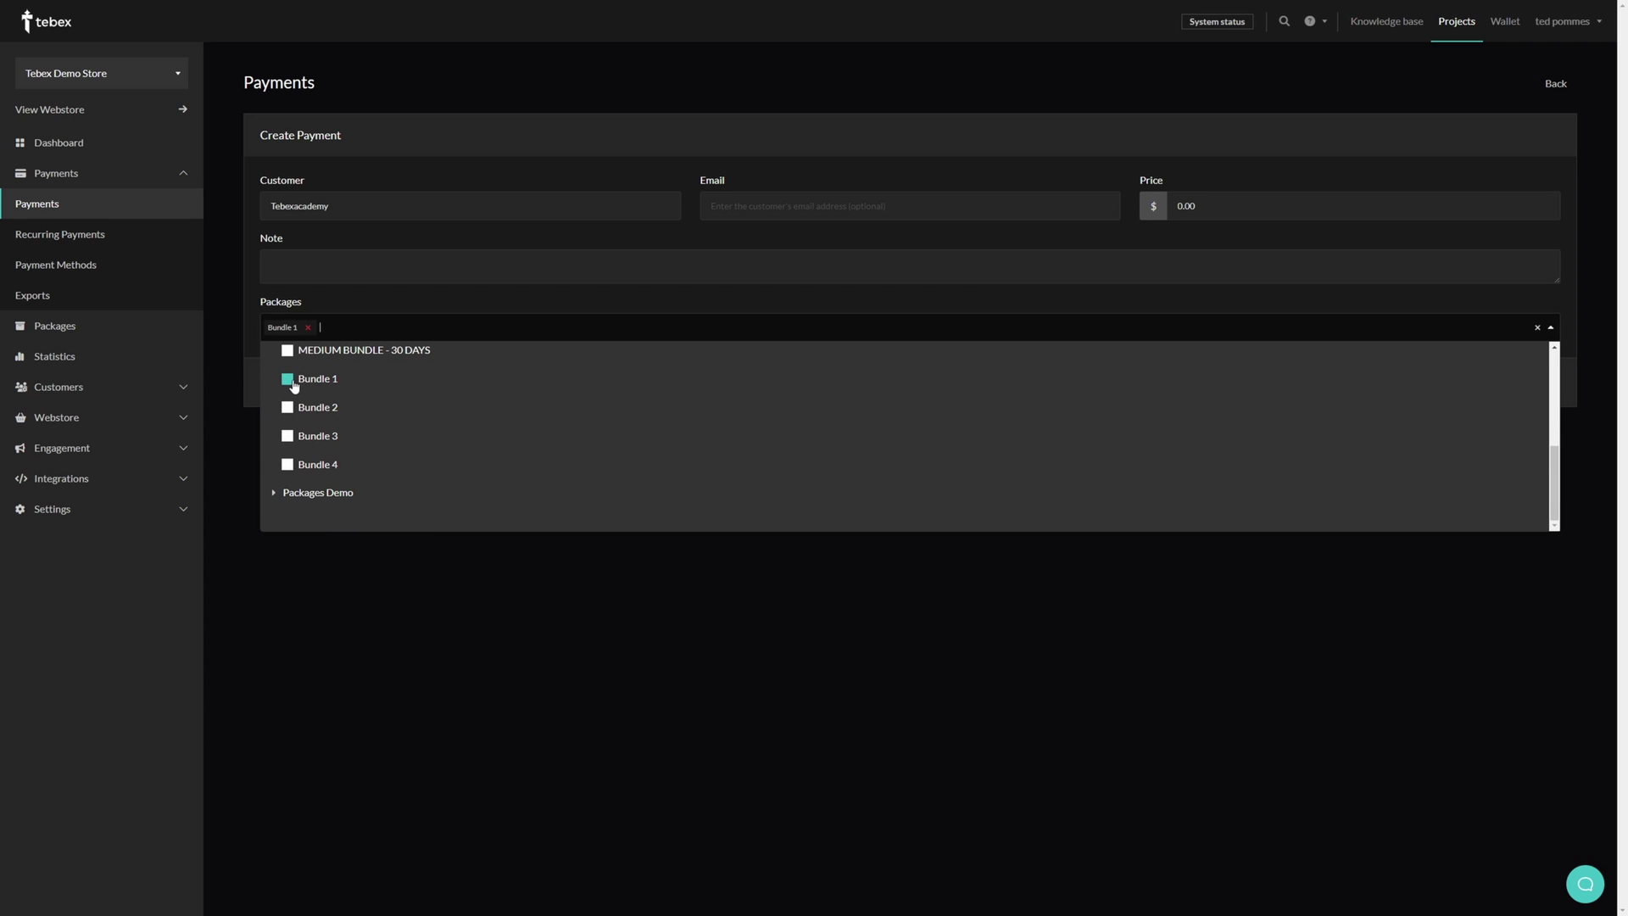
{"action": "left_click", "coordinate": [341, 564]}
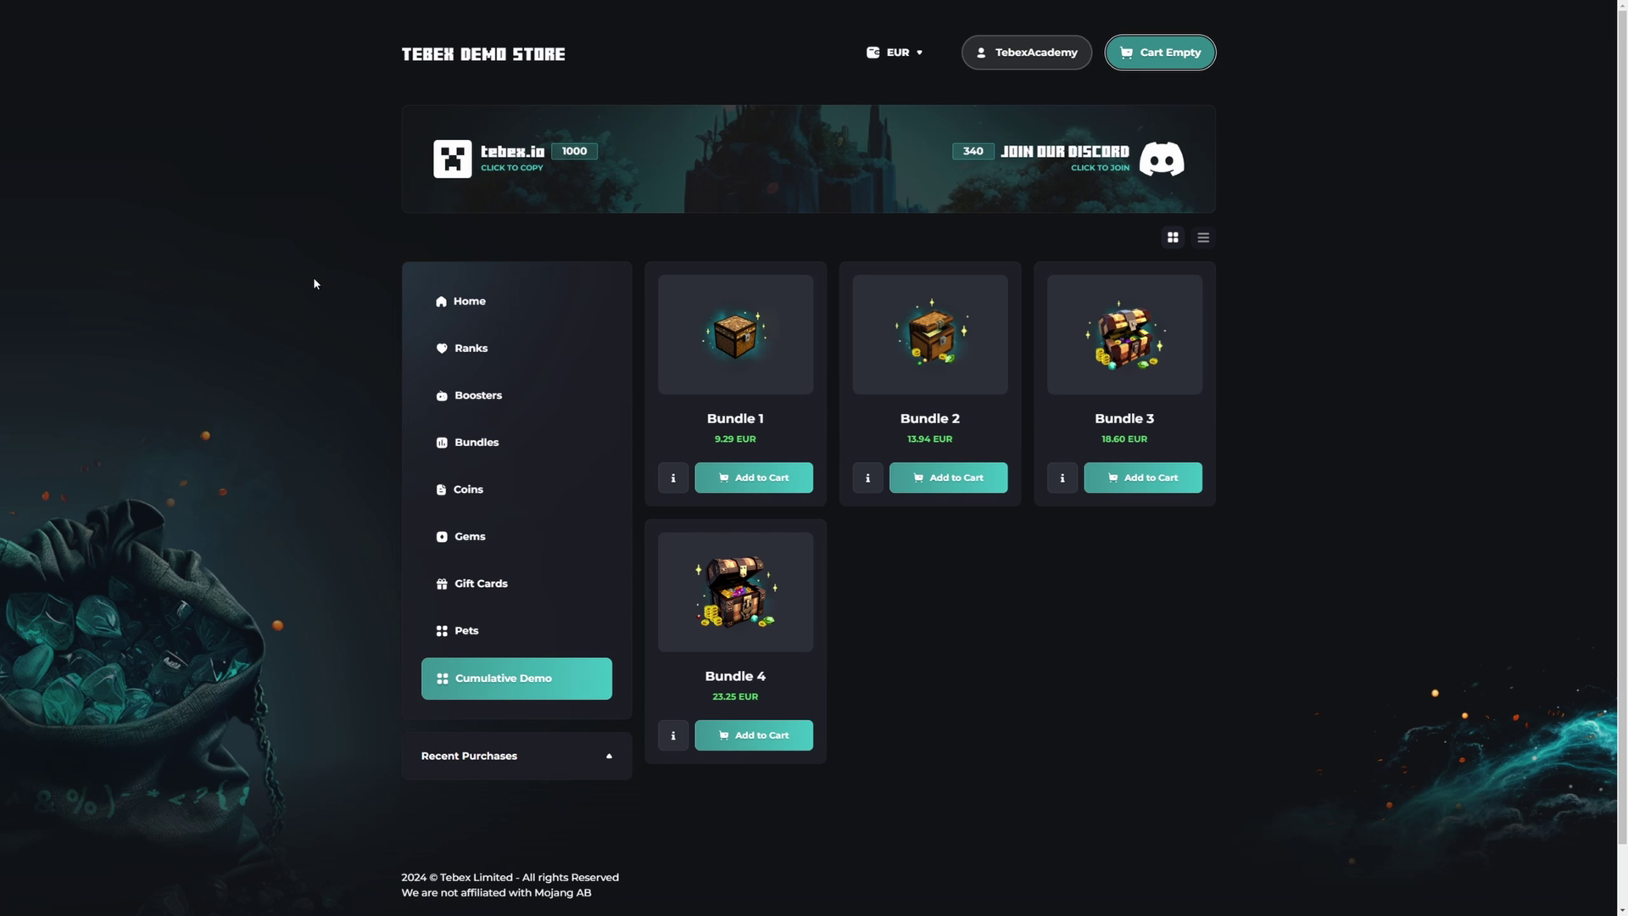
{"action": "key", "text": "F5"}
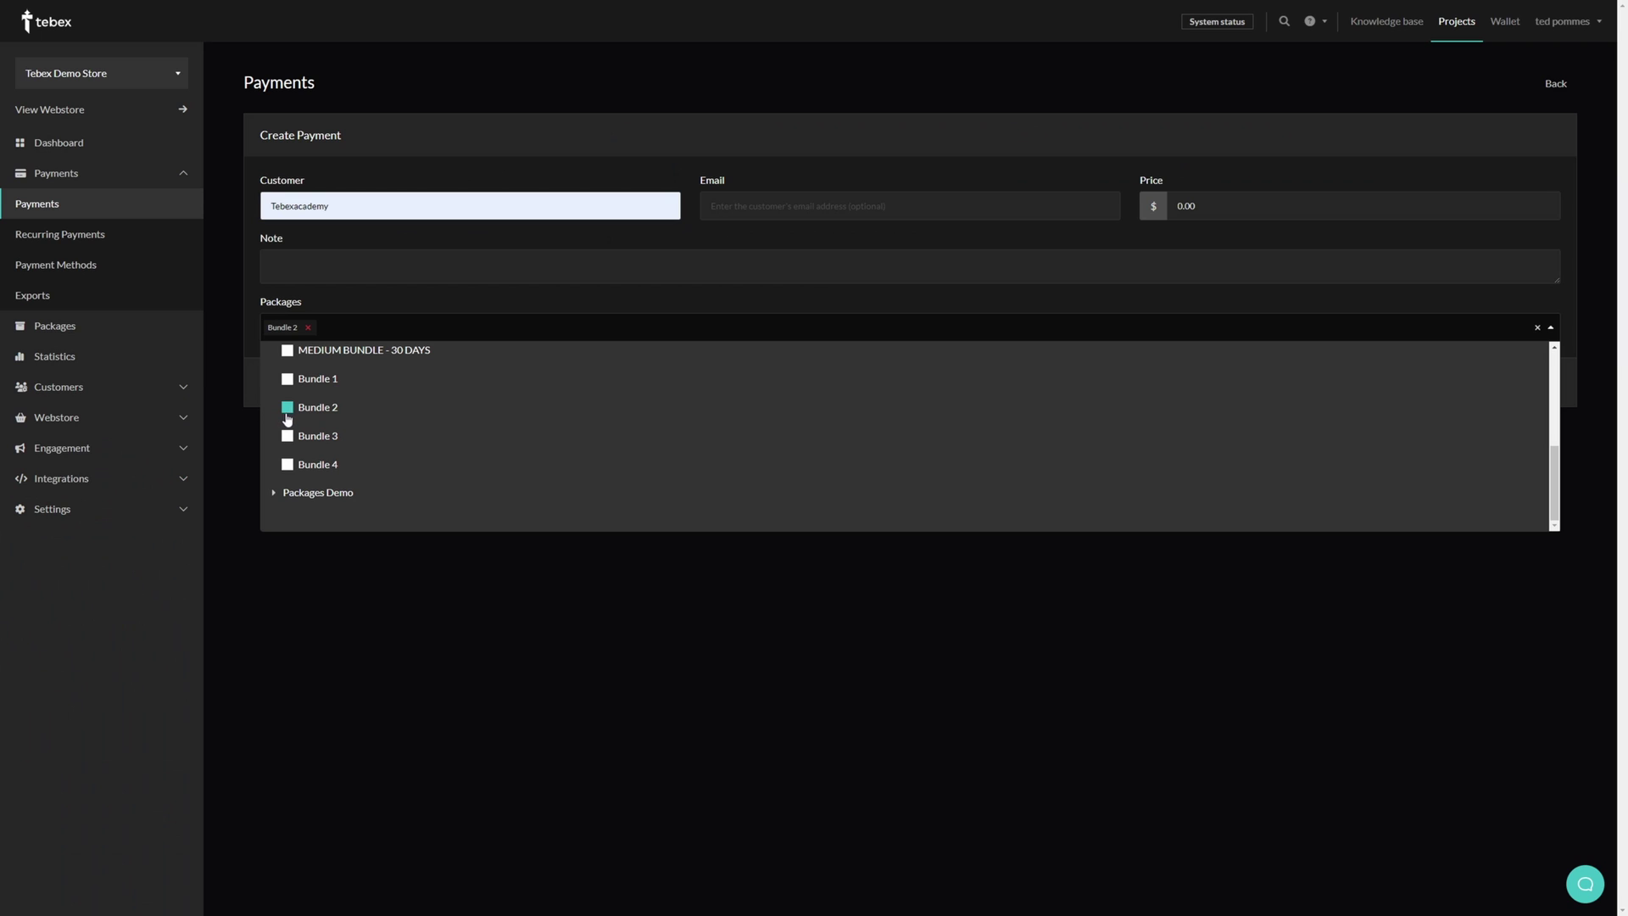
{"action": "left_click", "coordinate": [246, 389]}
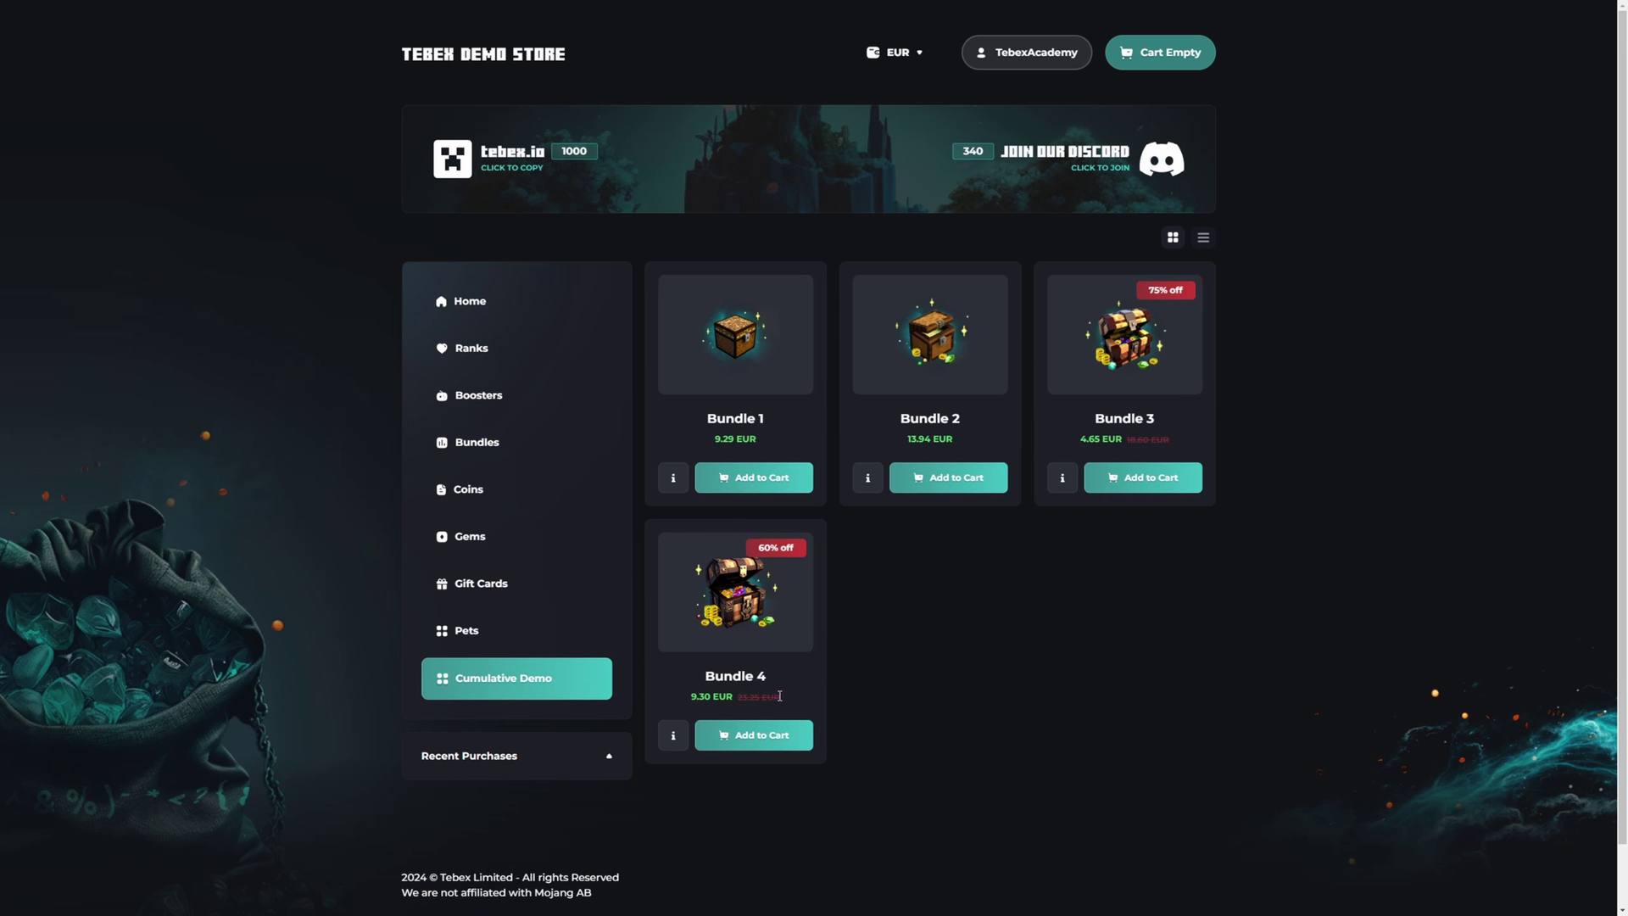
- Add the discounted Bundle 3 (4.65 EUR) to the cart, then add Bundle 1
{"action": "left_click", "coordinate": [1150, 487]}
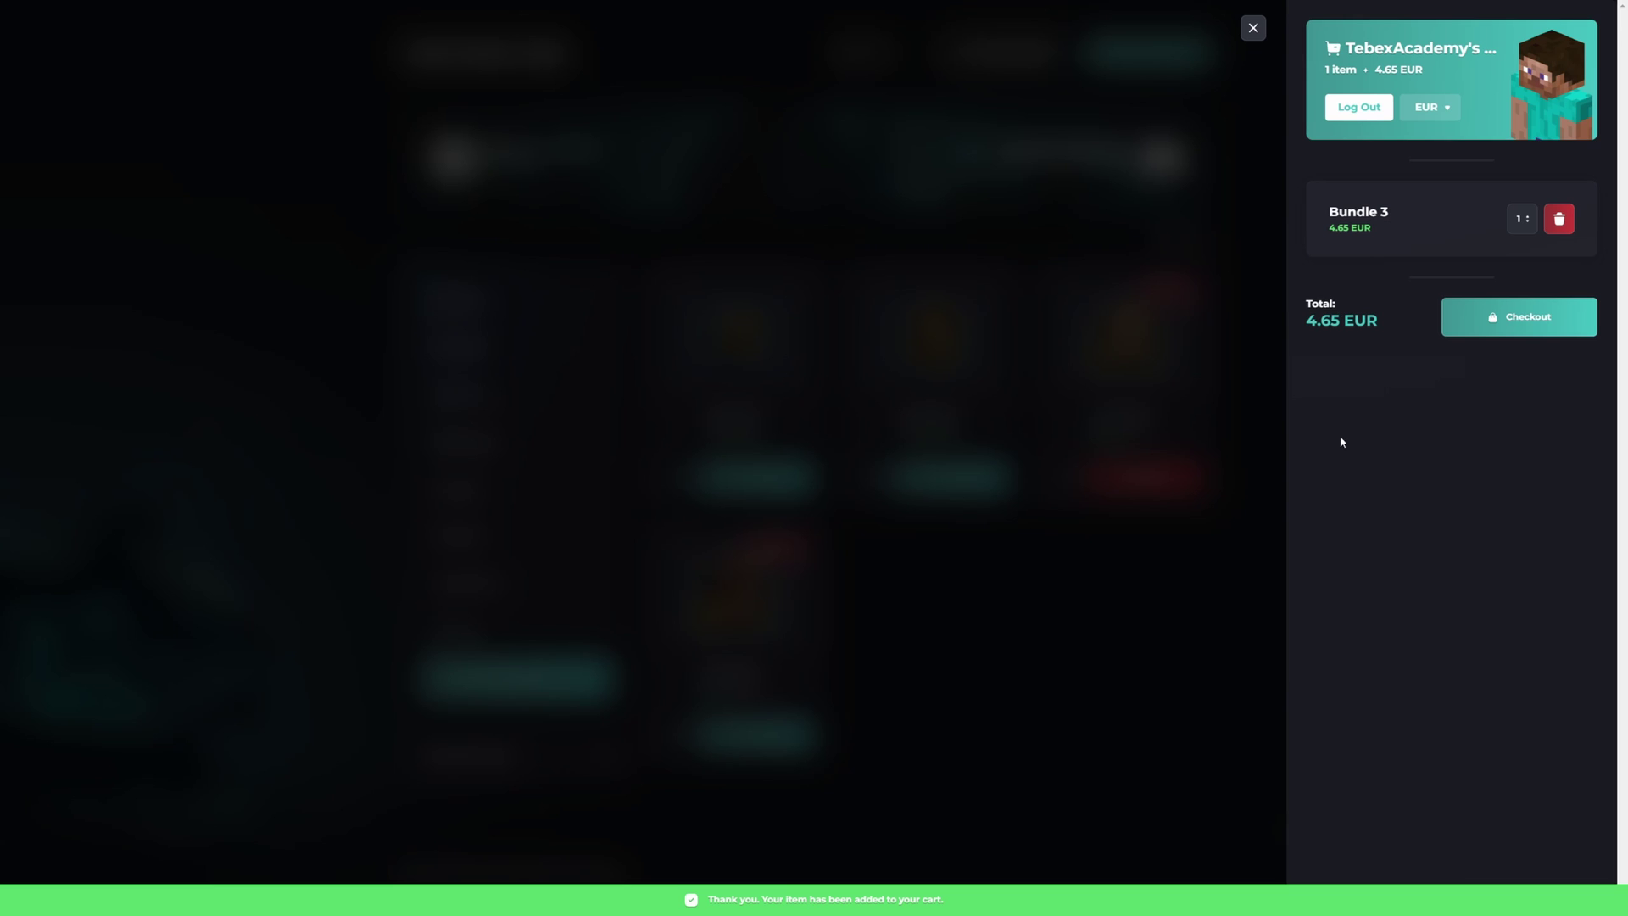
{"action": "left_click", "coordinate": [1051, 475]}
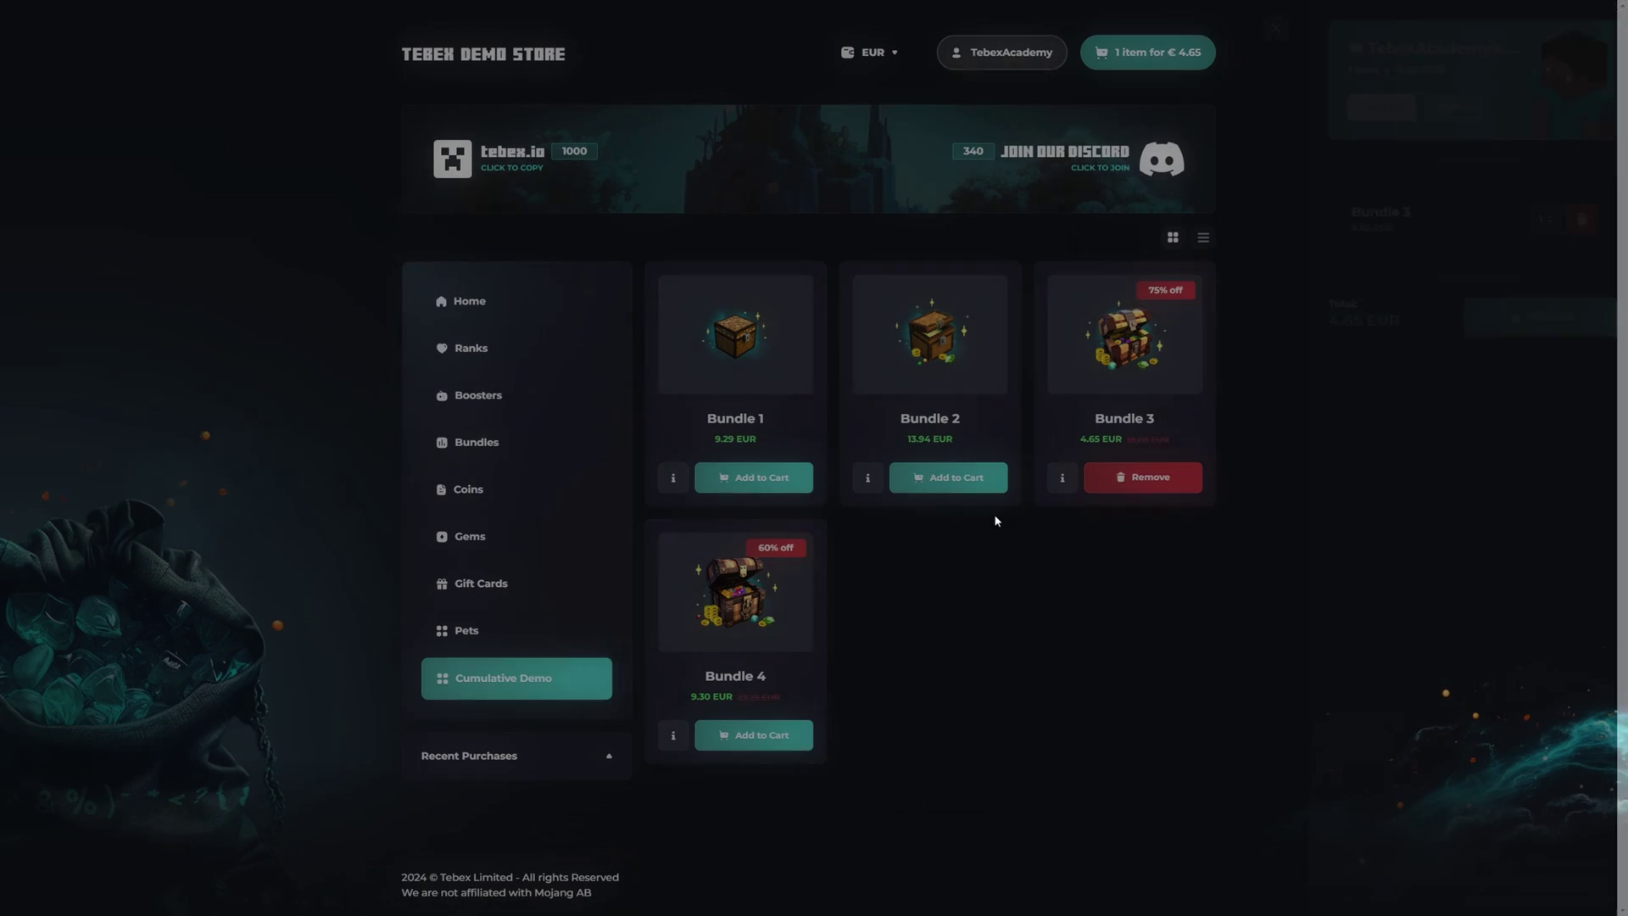
{"action": "left_click", "coordinate": [762, 485]}
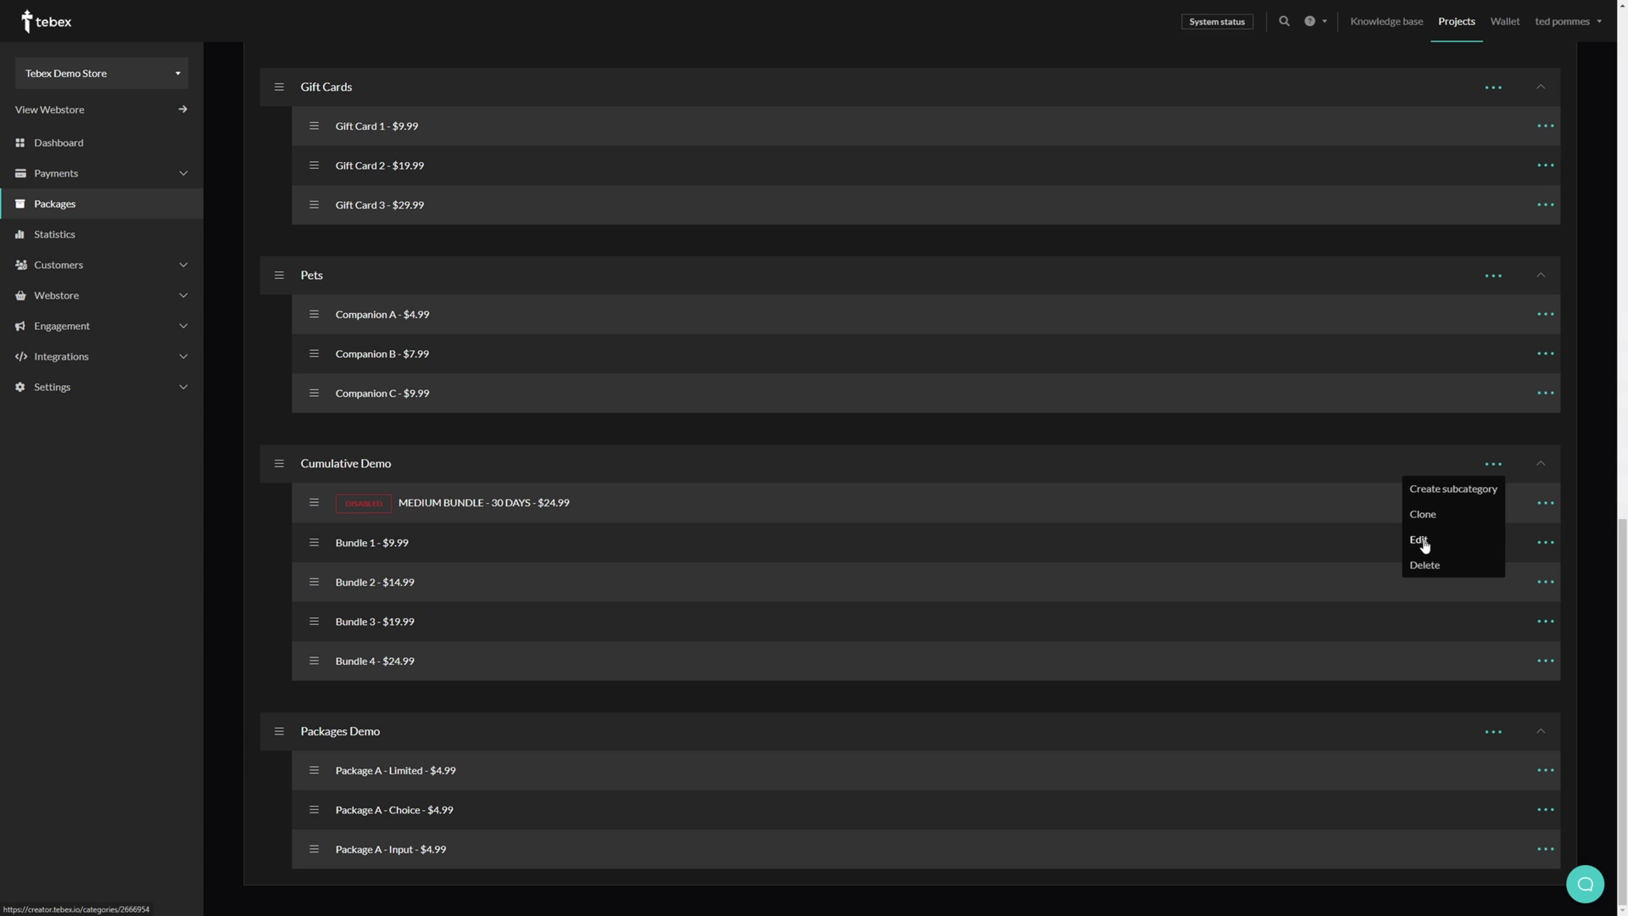
- Open the Cumulative Demo category's edit page to review its settings
{"action": "left_click", "coordinate": [1422, 540]}
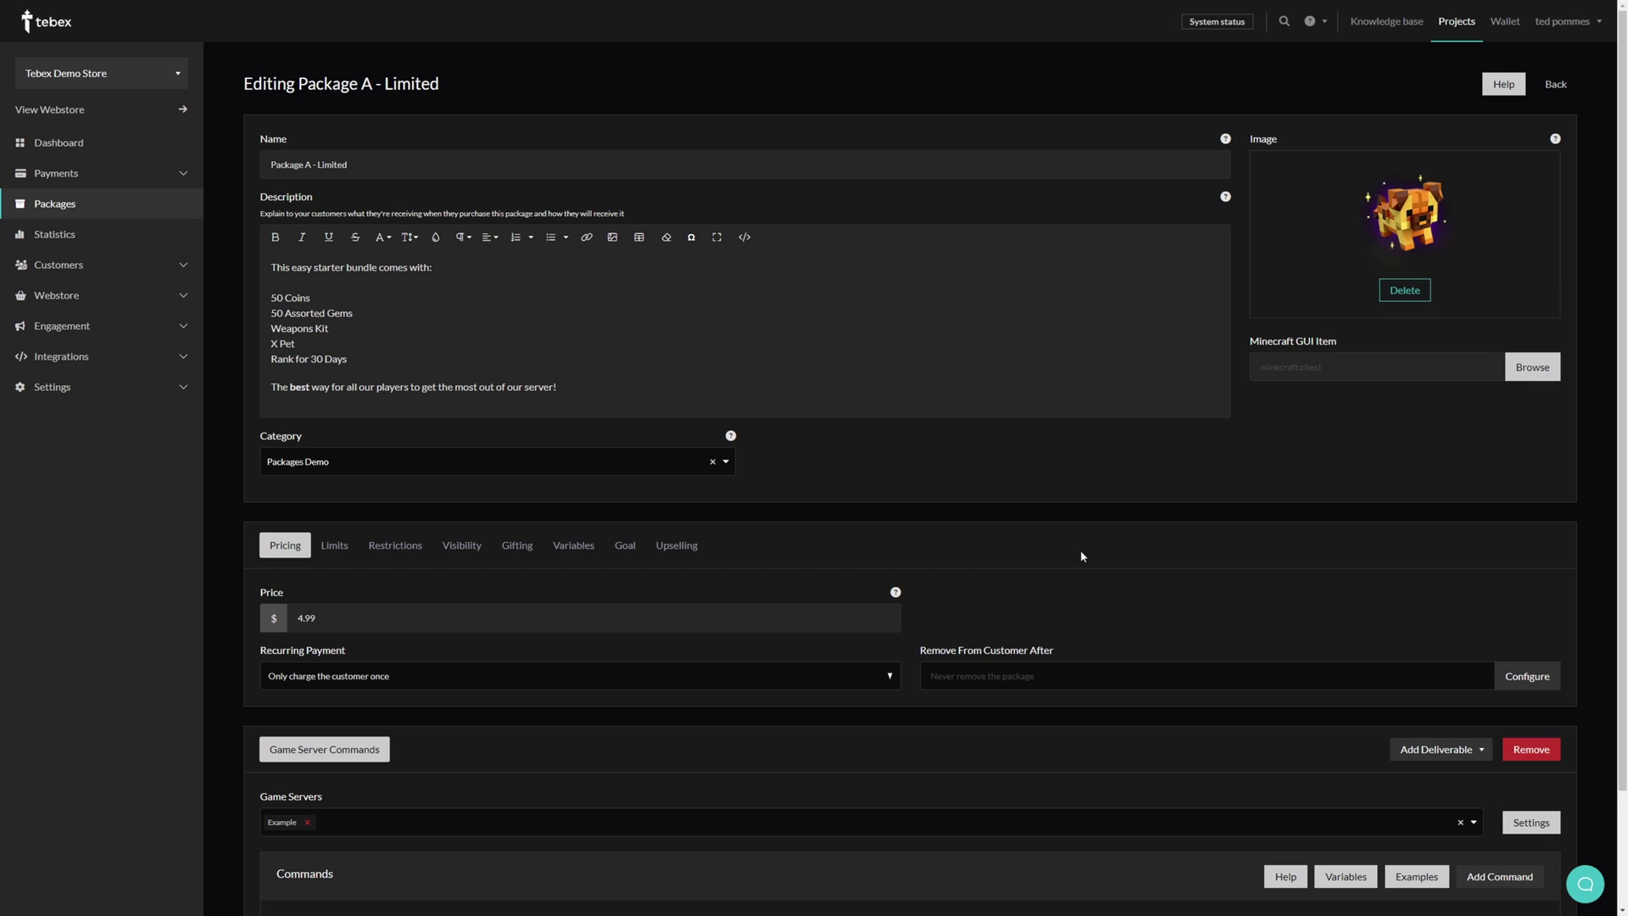
- Set visibility from May 10 to May 17, 2024, shown only to logged-in customers
{"action": "left_click", "coordinate": [463, 550]}
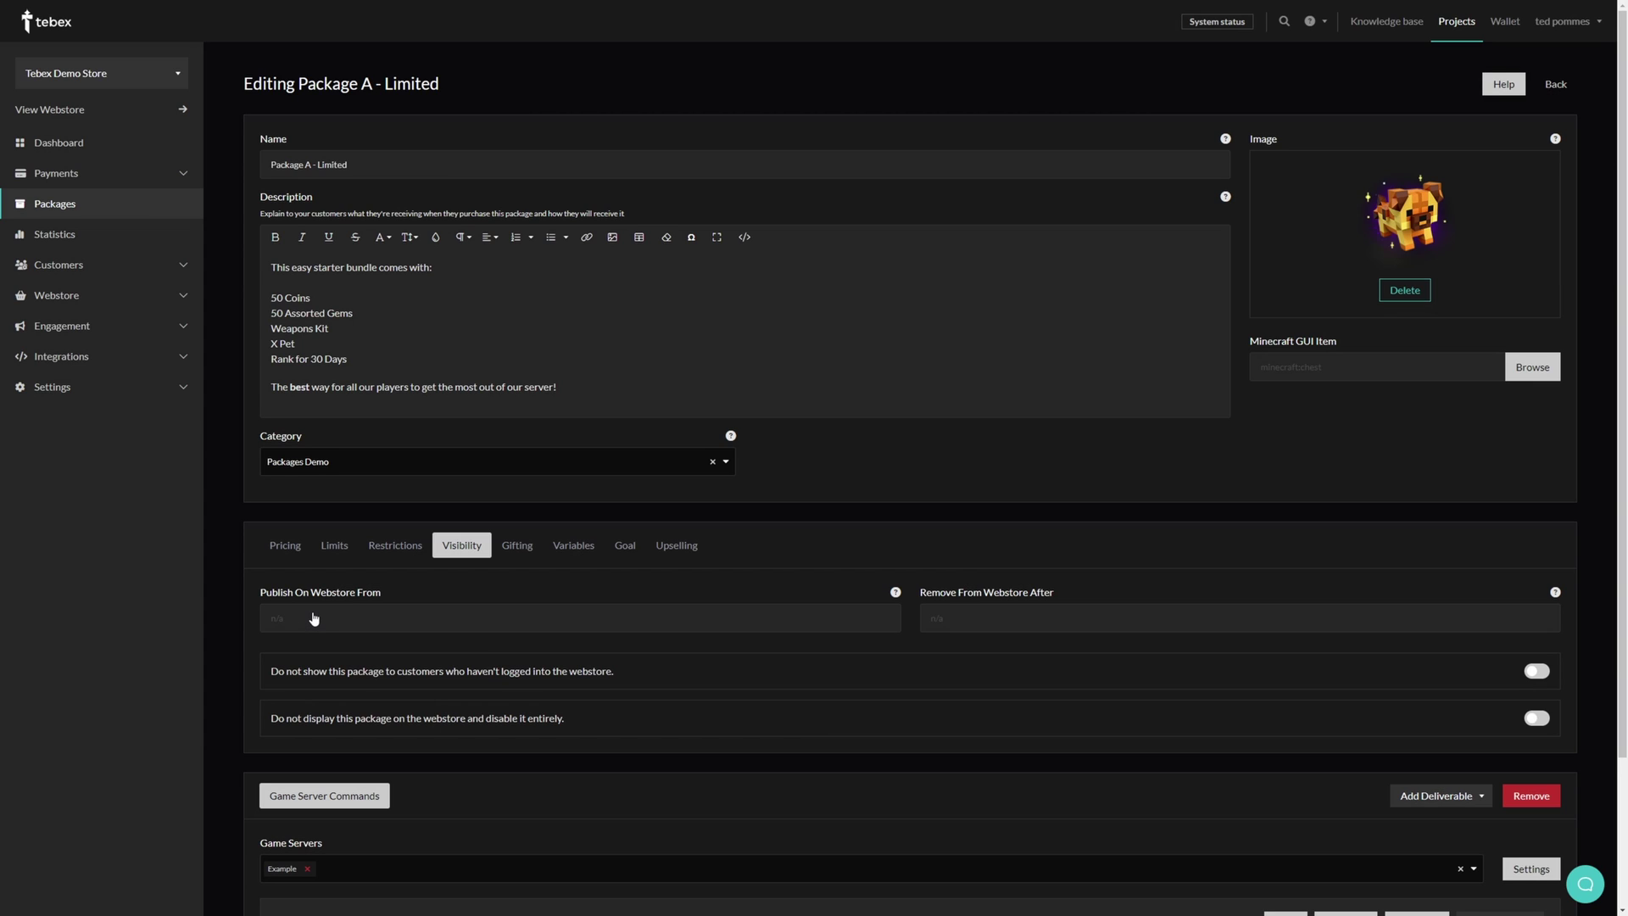
{"action": "left_click", "coordinate": [313, 618]}
{"action": "left_click", "coordinate": [413, 710]}
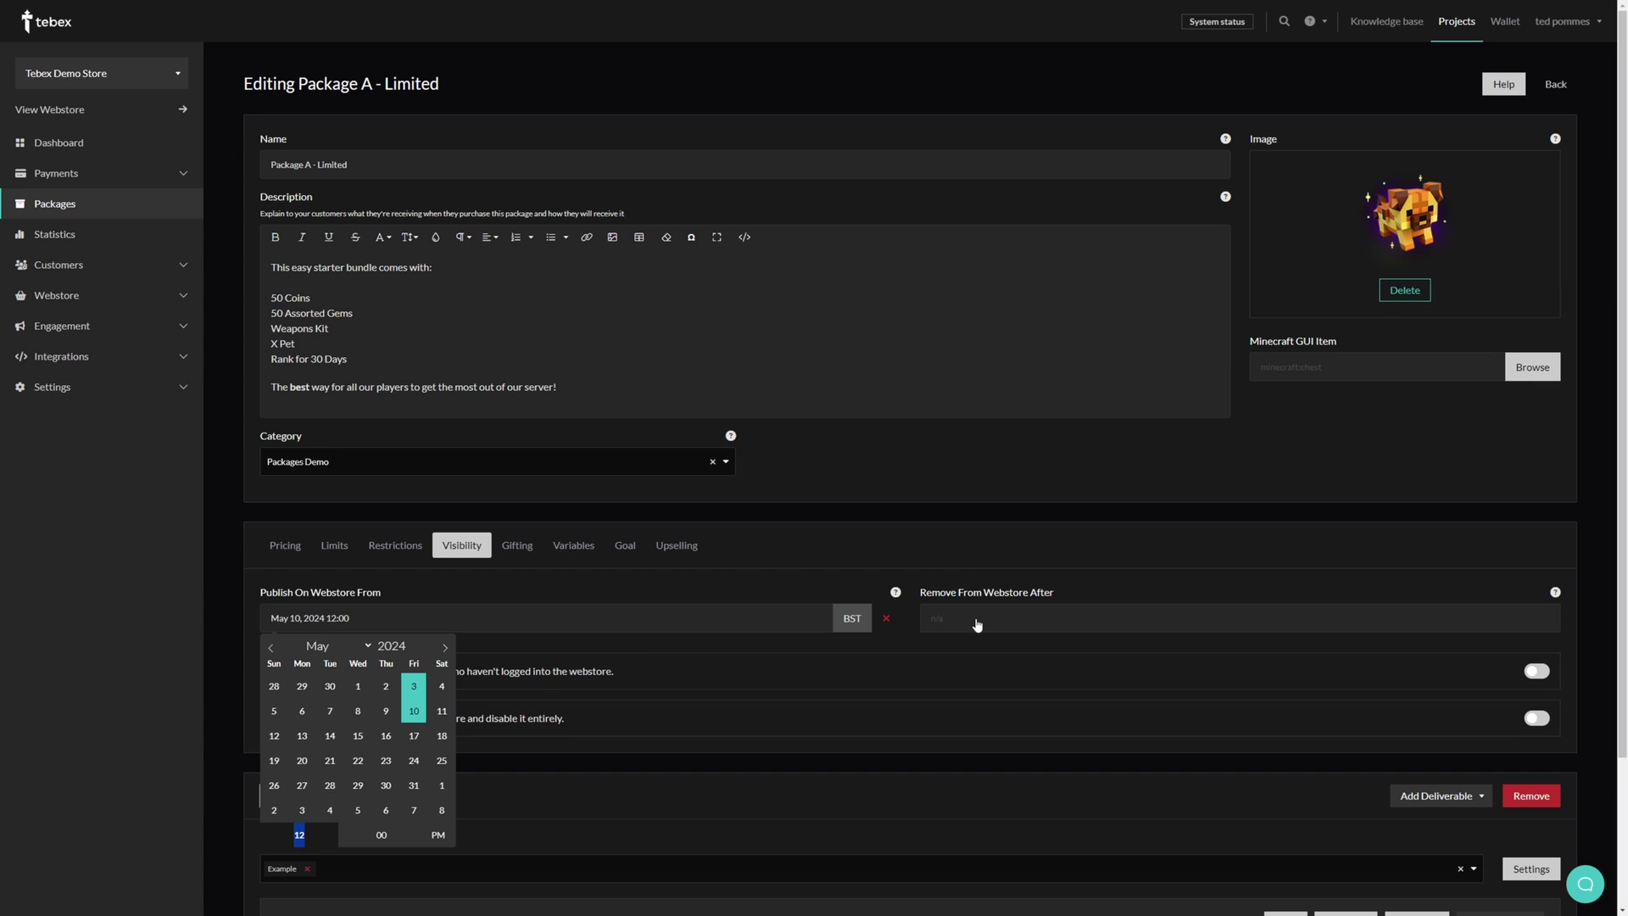
{"action": "left_click", "coordinate": [985, 623]}
{"action": "left_click", "coordinate": [1073, 735]}
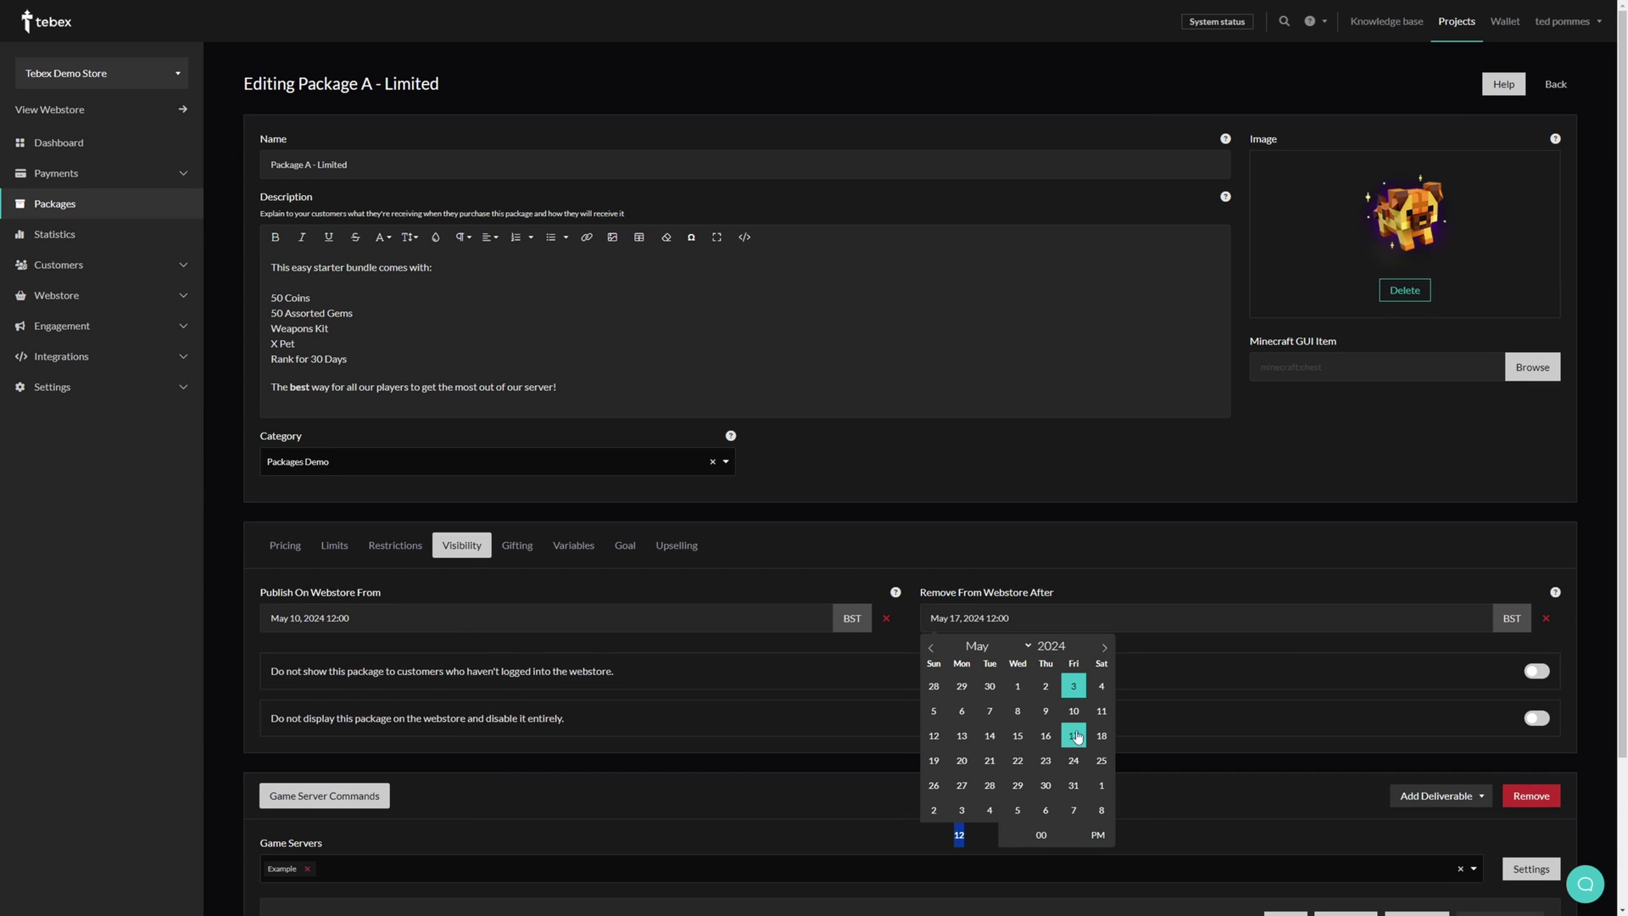
{"action": "left_click", "coordinate": [1212, 709]}
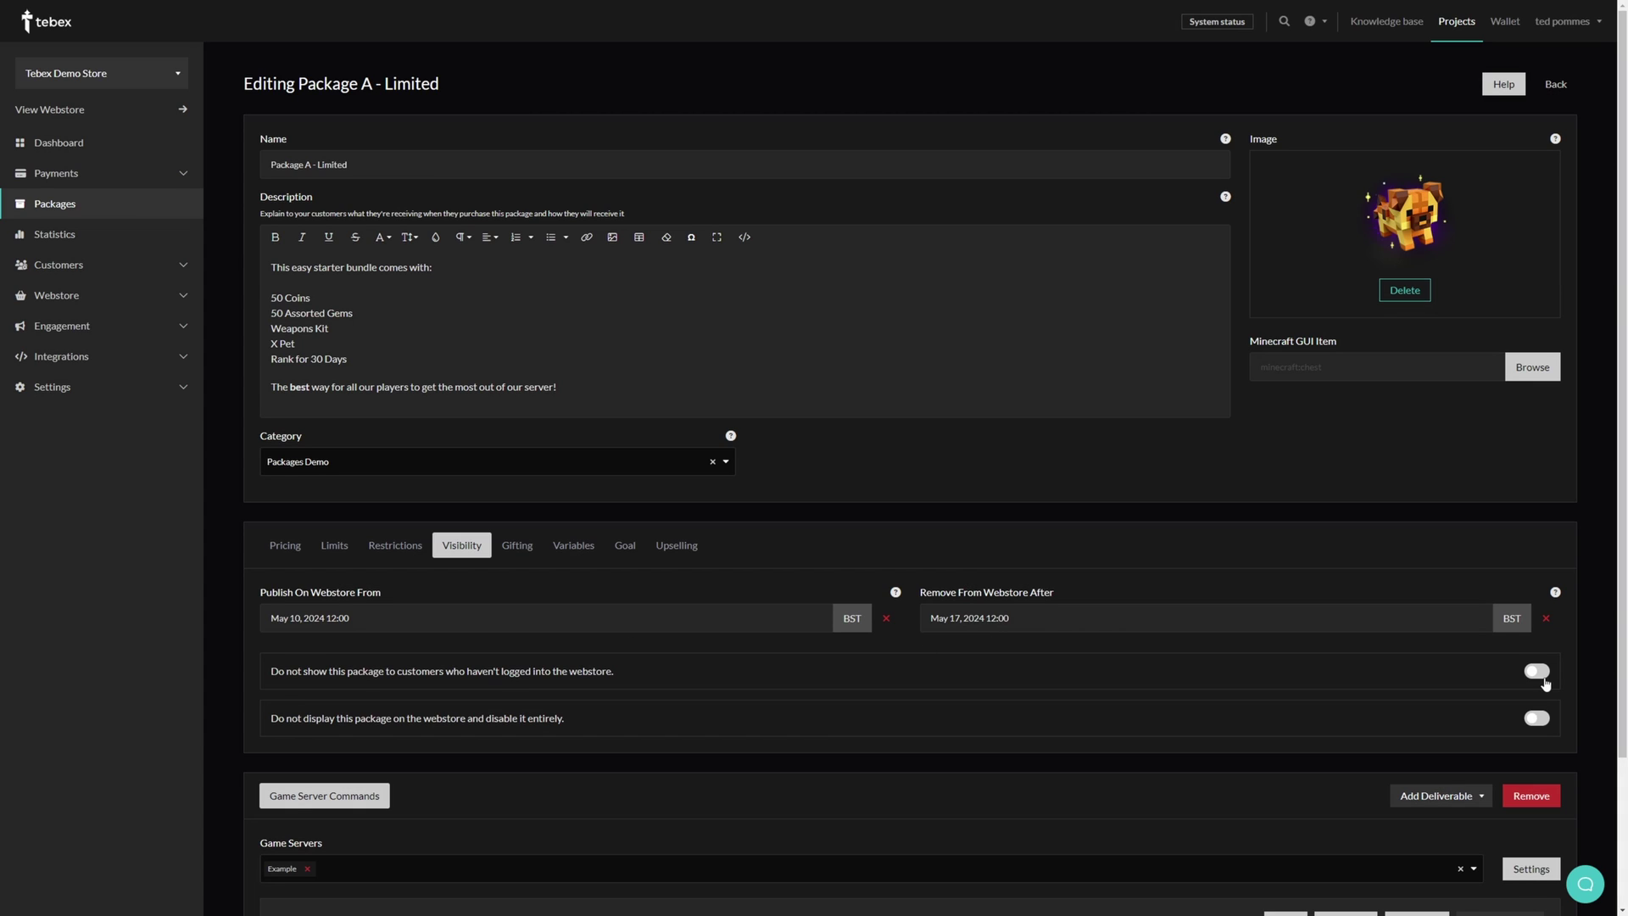
{"action": "left_click", "coordinate": [1538, 676]}
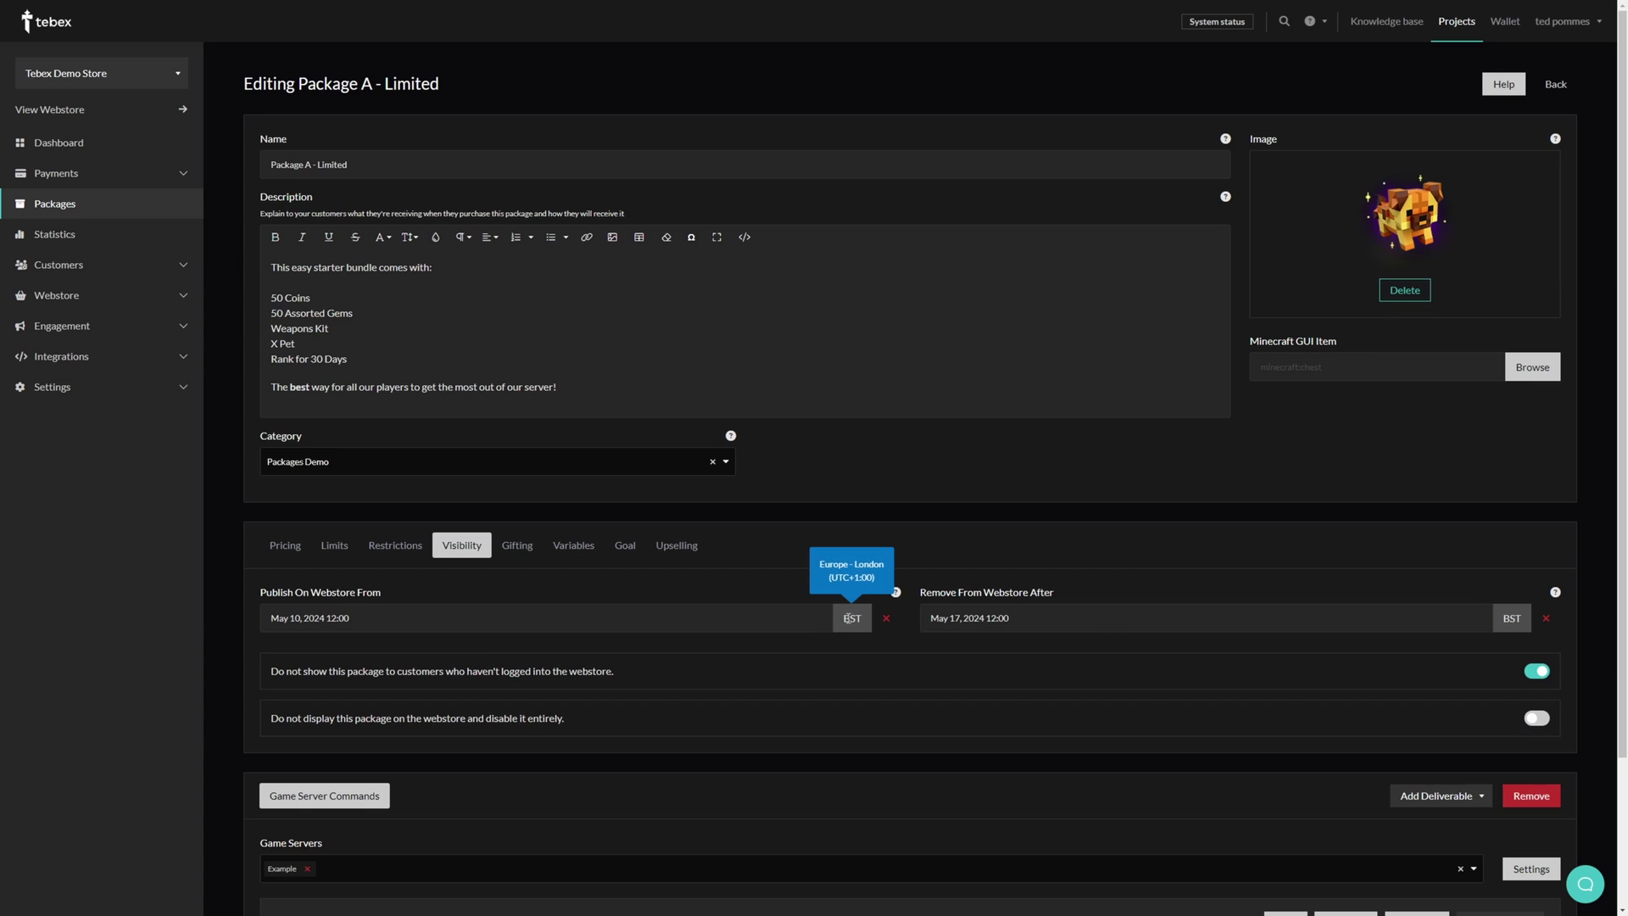
- Recheck the purchase limits, then review the logged-in-only visibility option
{"action": "left_click", "coordinate": [335, 547]}
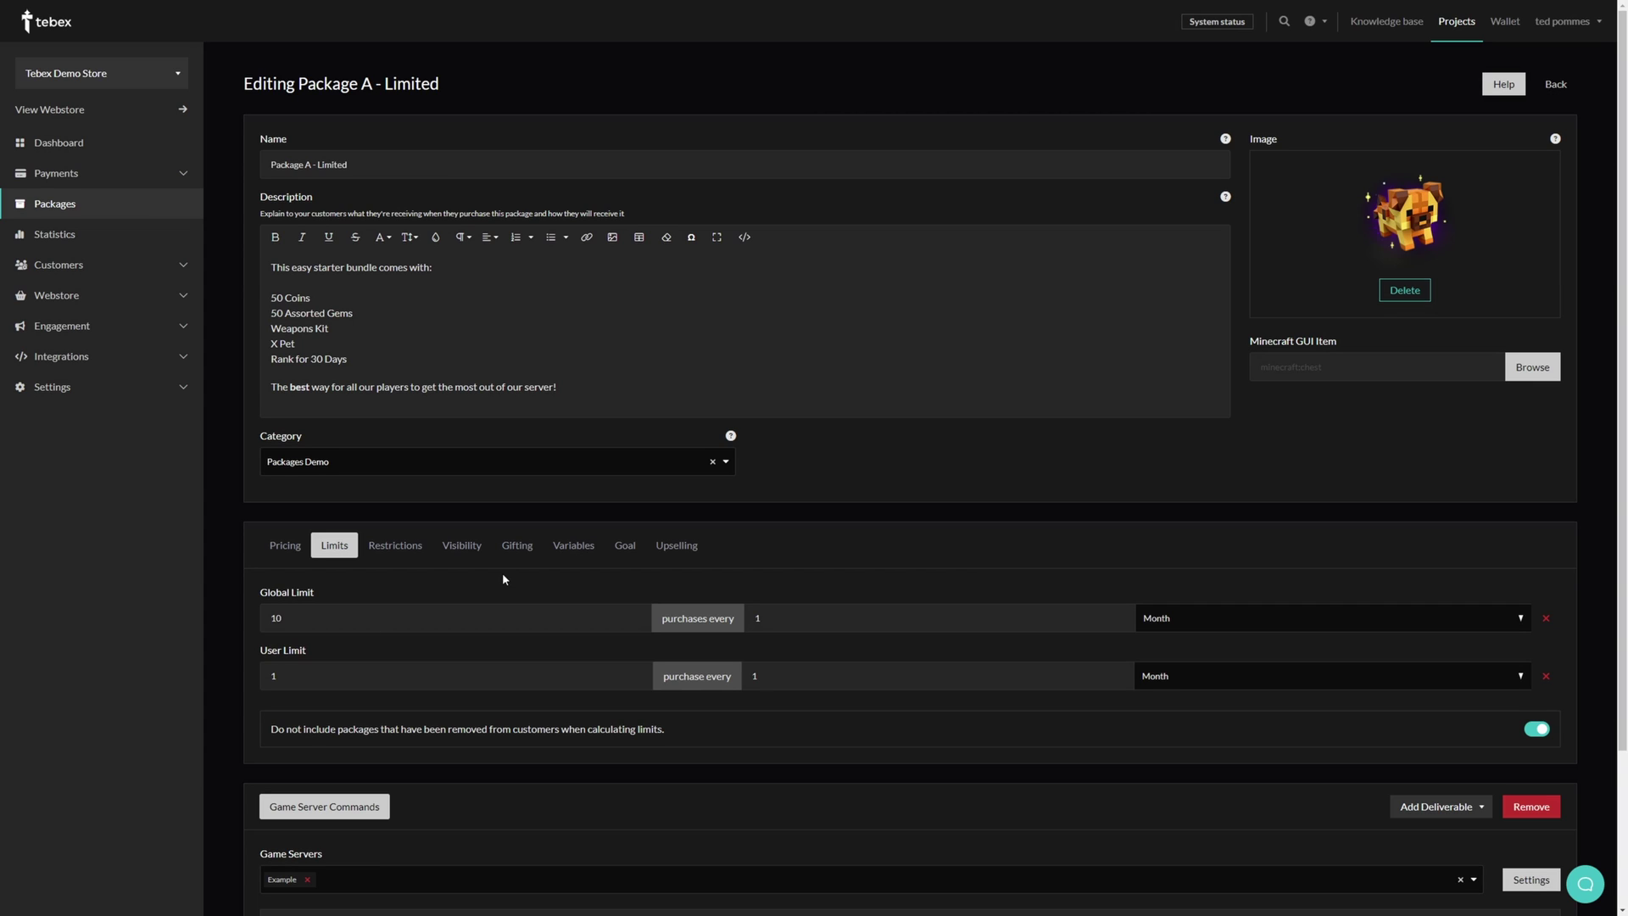
{"action": "left_click", "coordinate": [461, 545]}
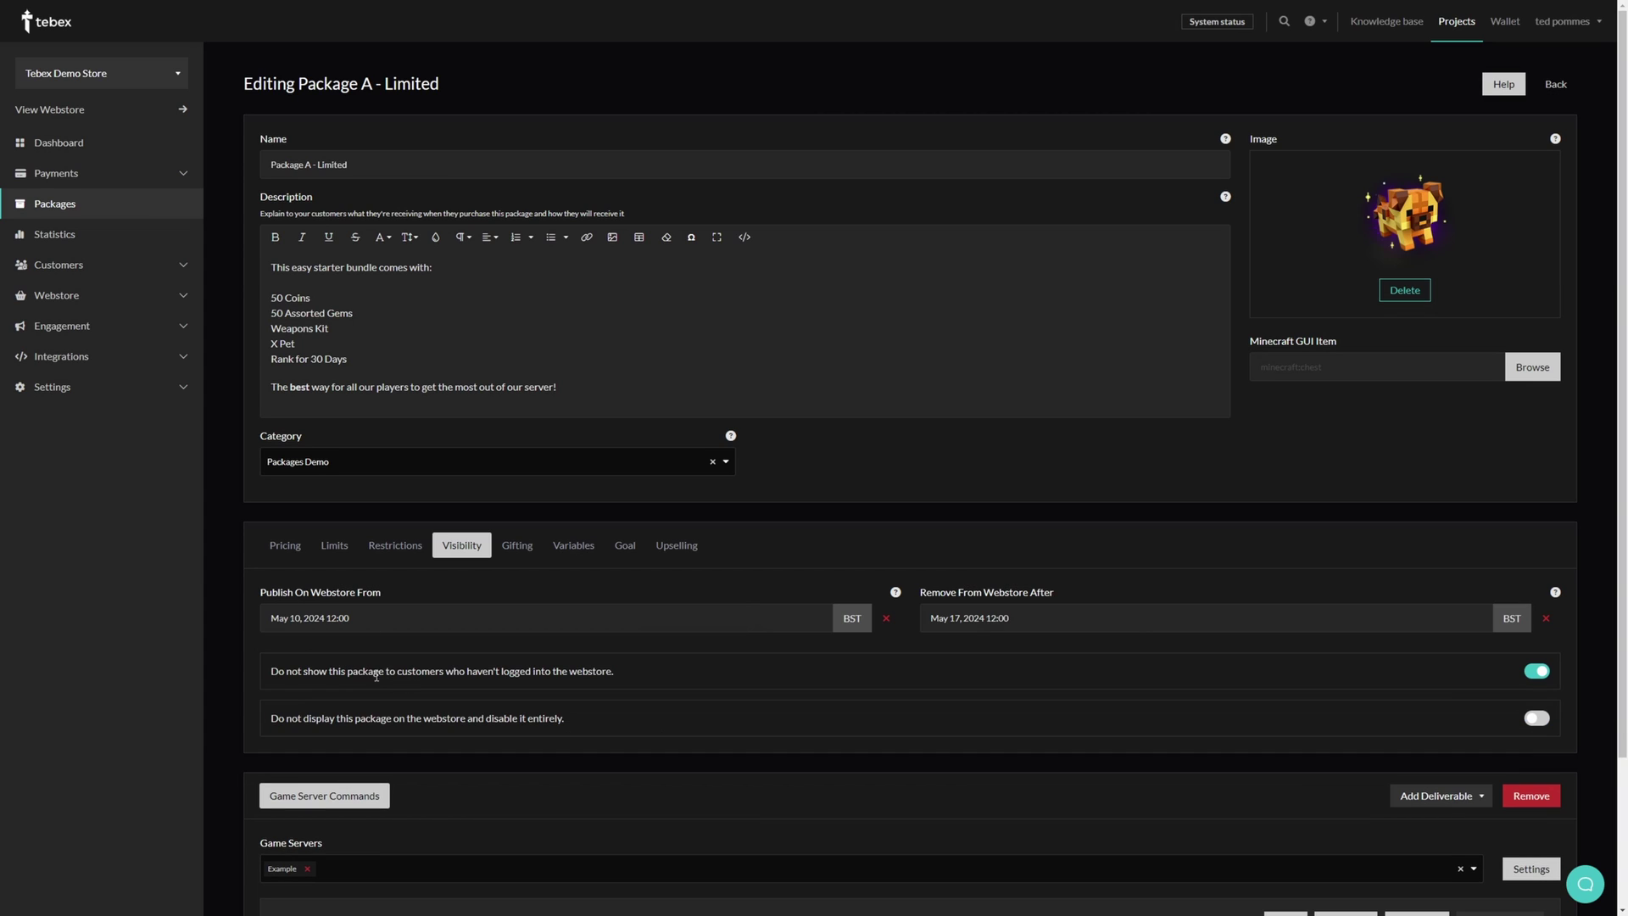
{"action": "left_click_drag", "start_coordinate": [401, 676], "coordinate": [567, 674]}
{"action": "left_click", "coordinate": [665, 685]}
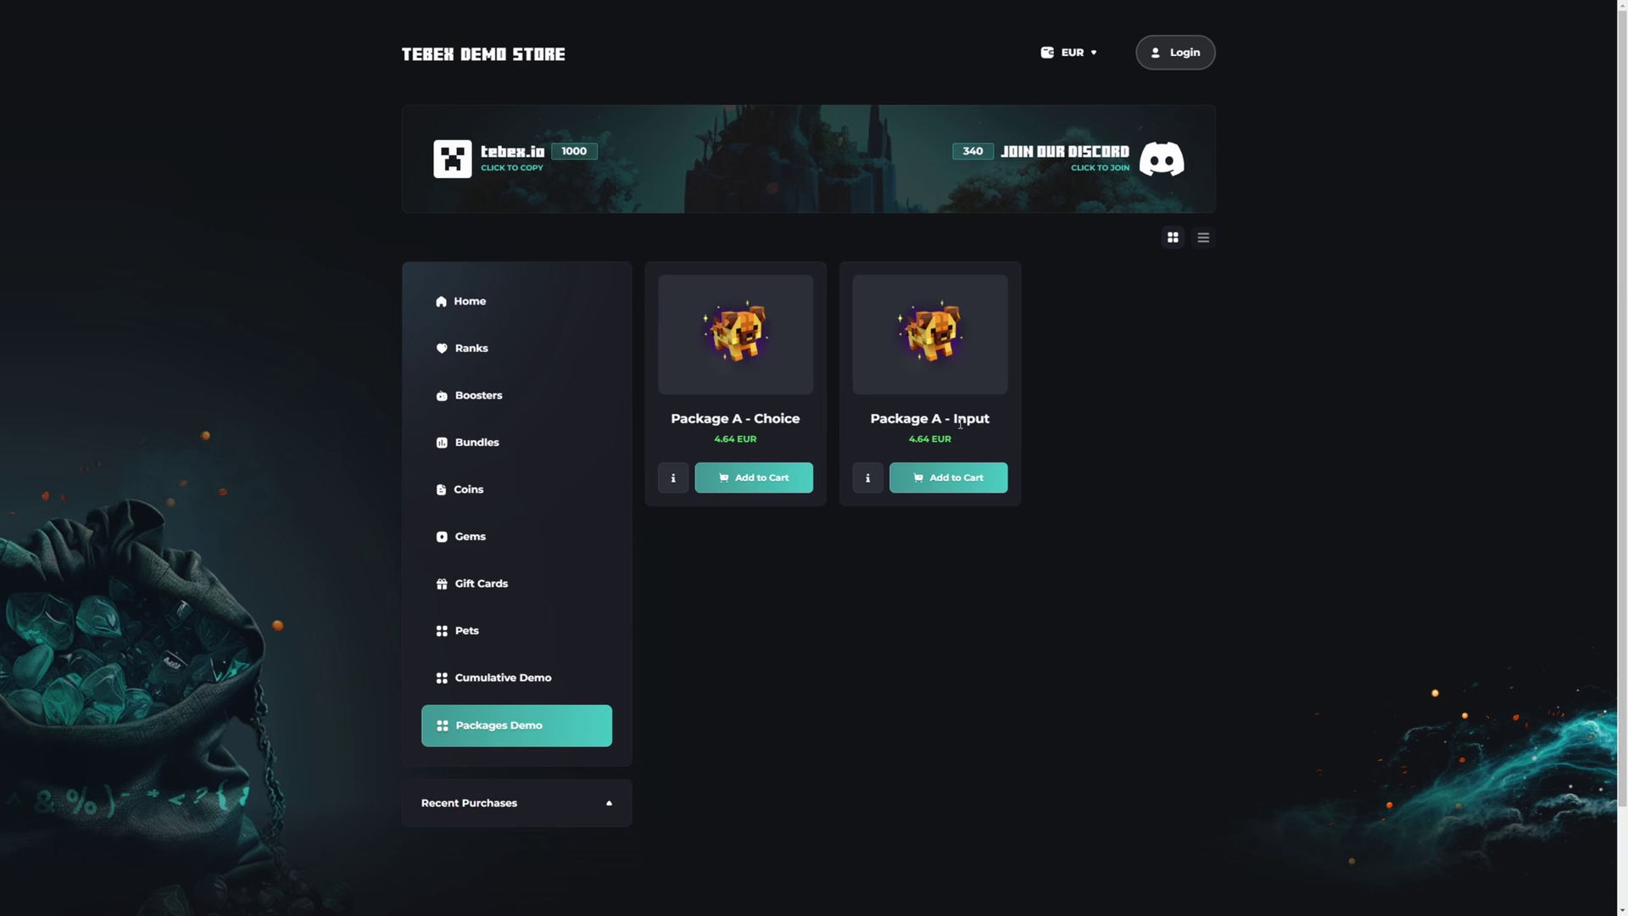
- Open the store login prompt and enter a Minecraft username
{"action": "left_click", "coordinate": [1179, 56]}
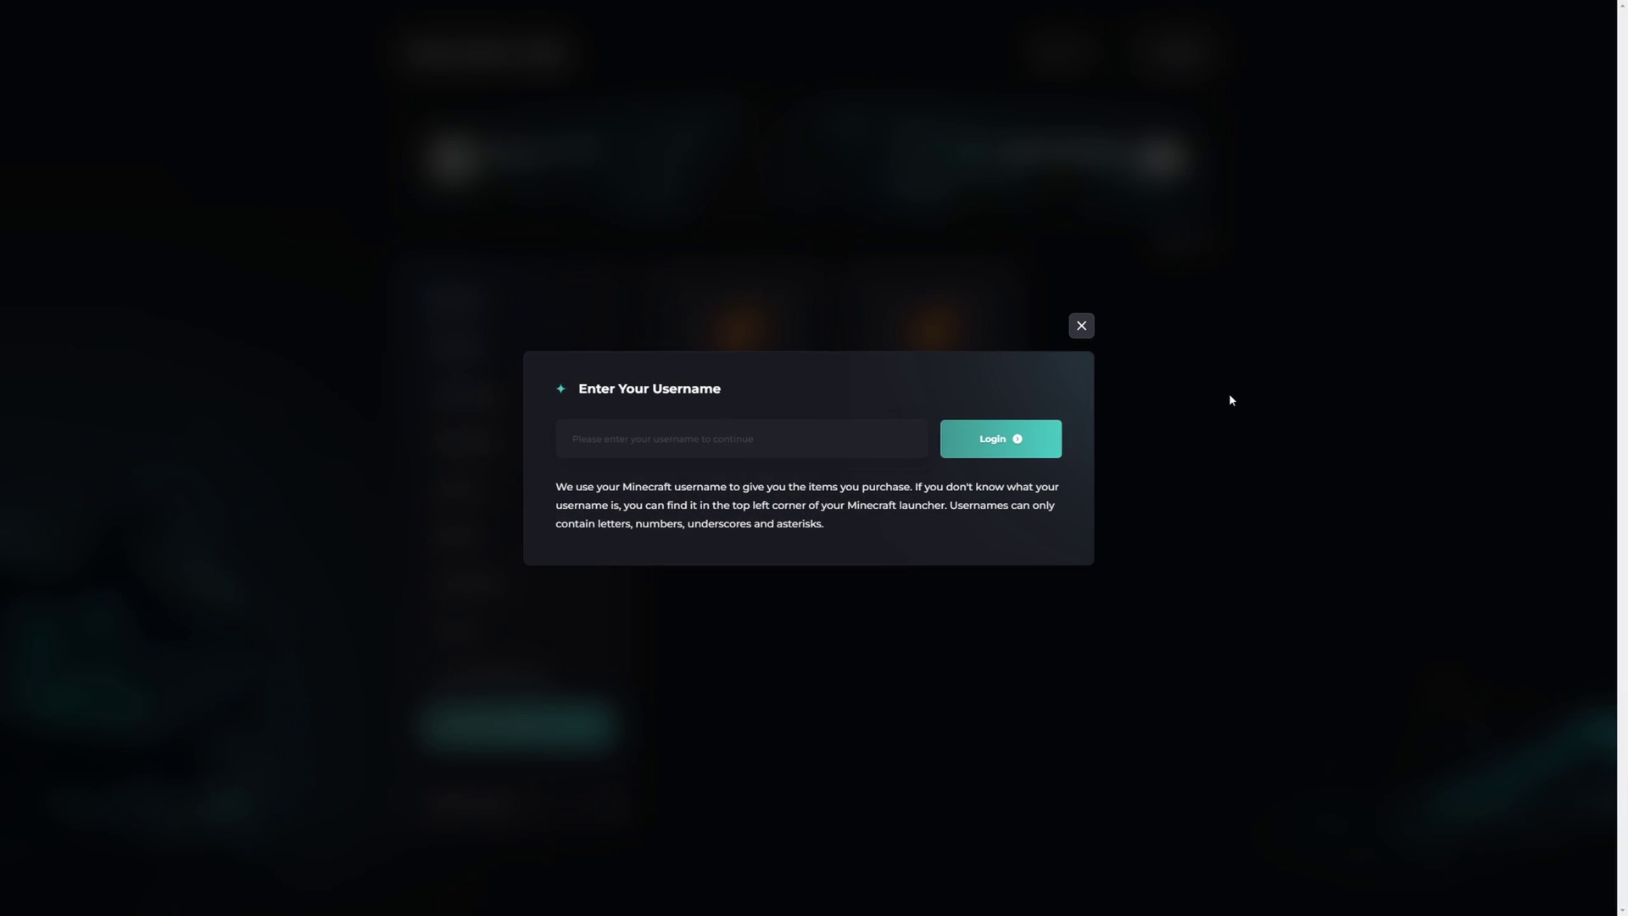
{"action": "type", "text": "T"}
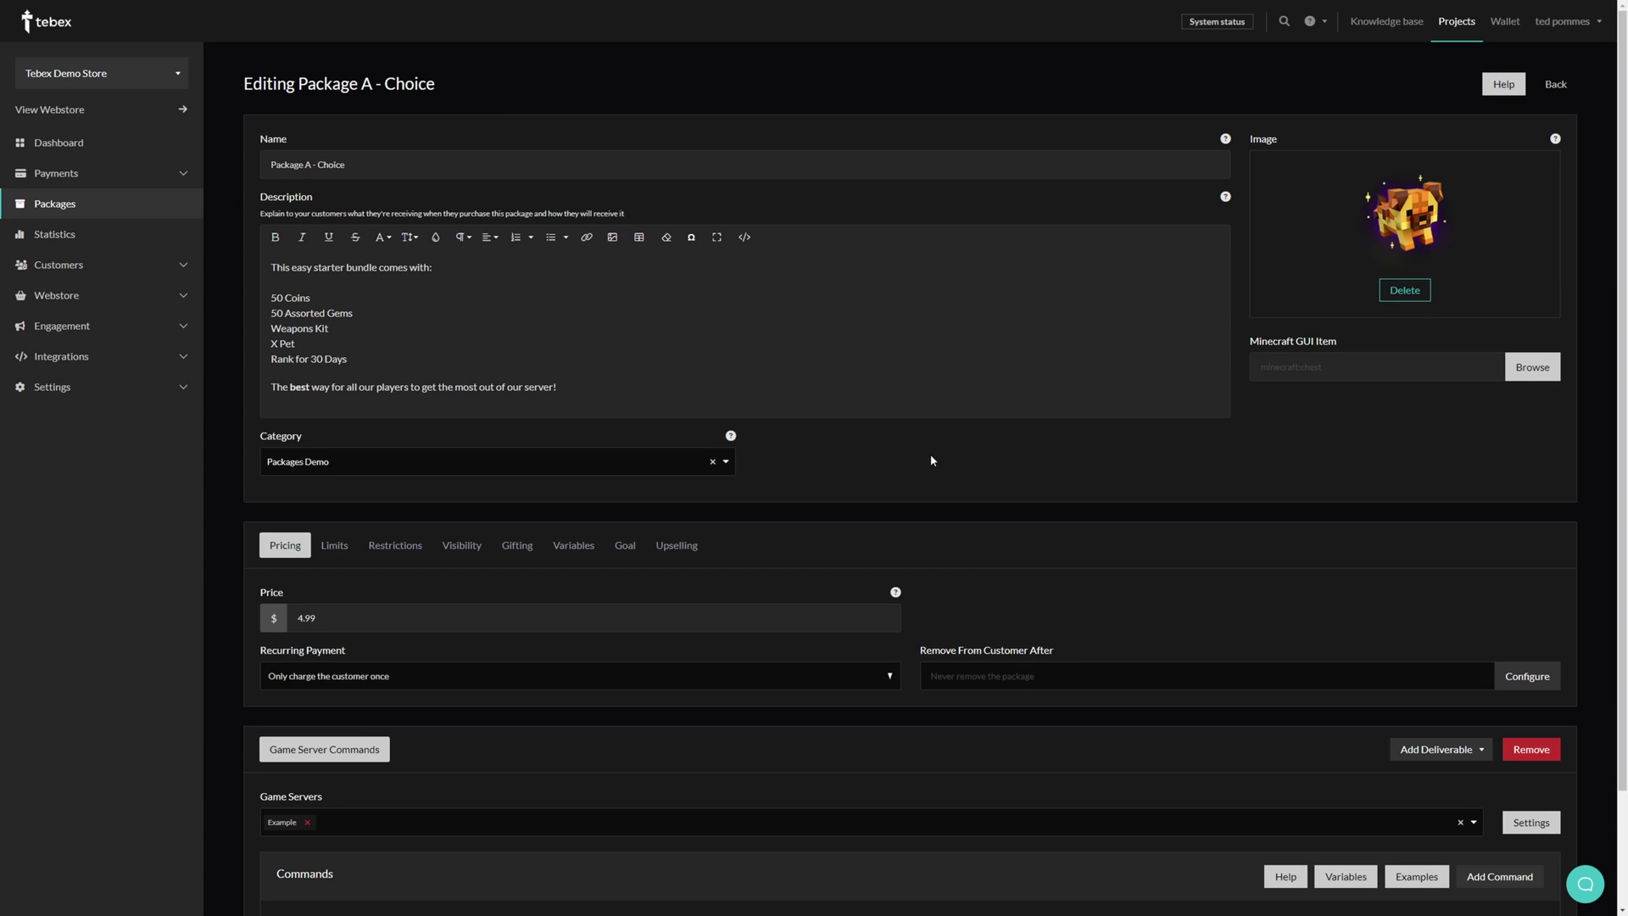
- Check Package A - Choice's variables, confirming {helmet} is the only one, then expand Settings
{"action": "left_click", "coordinate": [574, 547]}
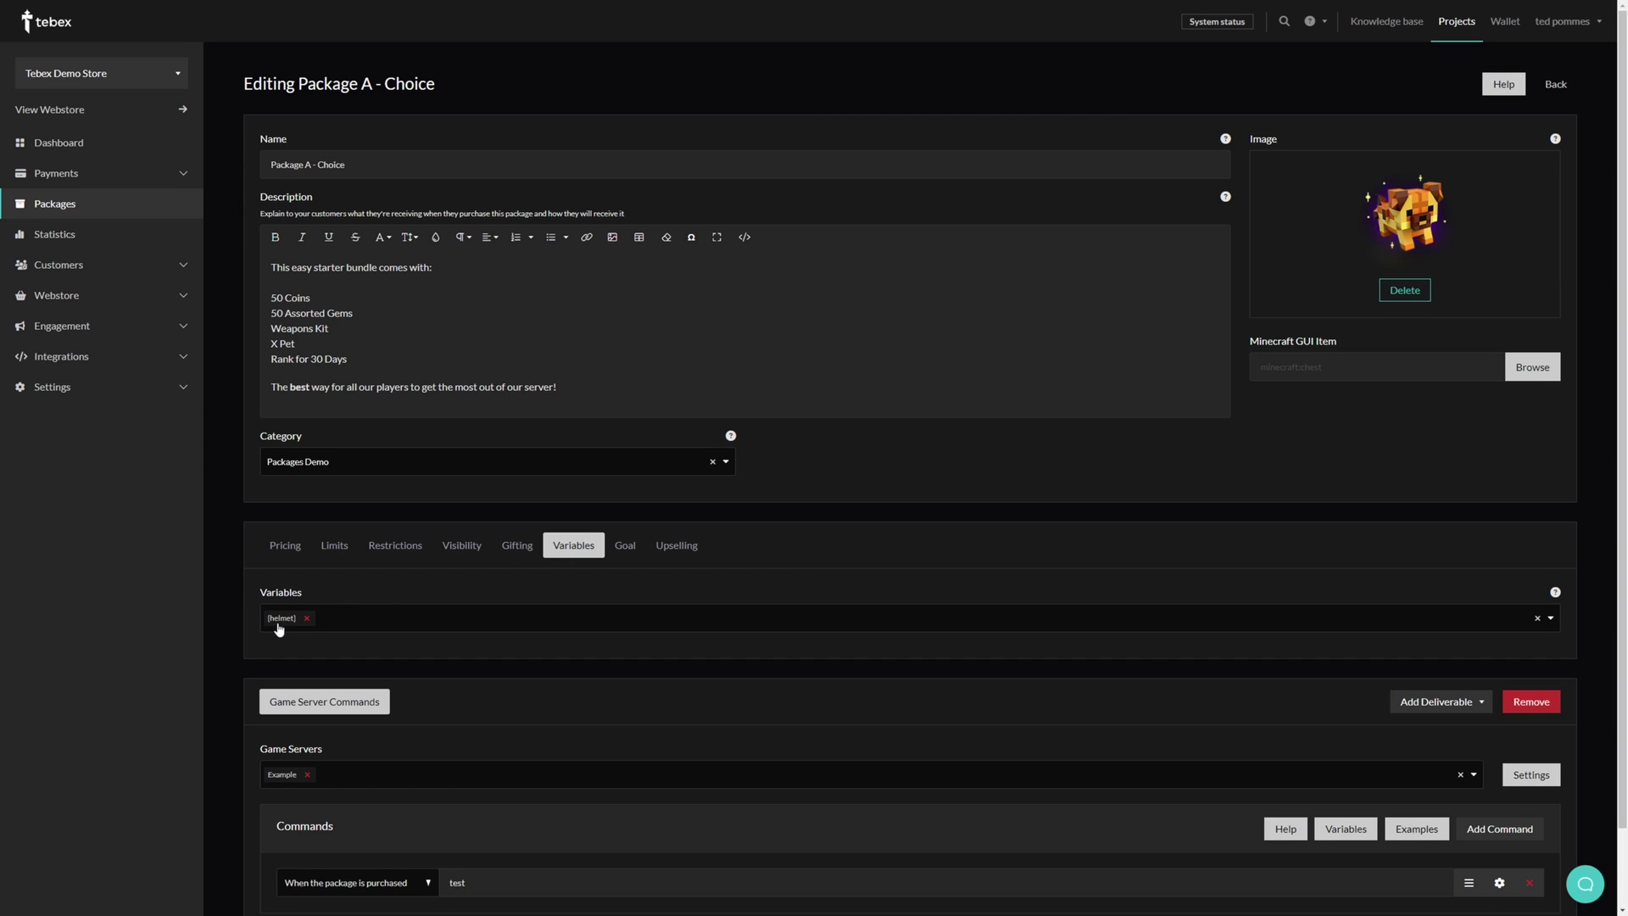
{"action": "left_click", "coordinate": [1550, 618]}
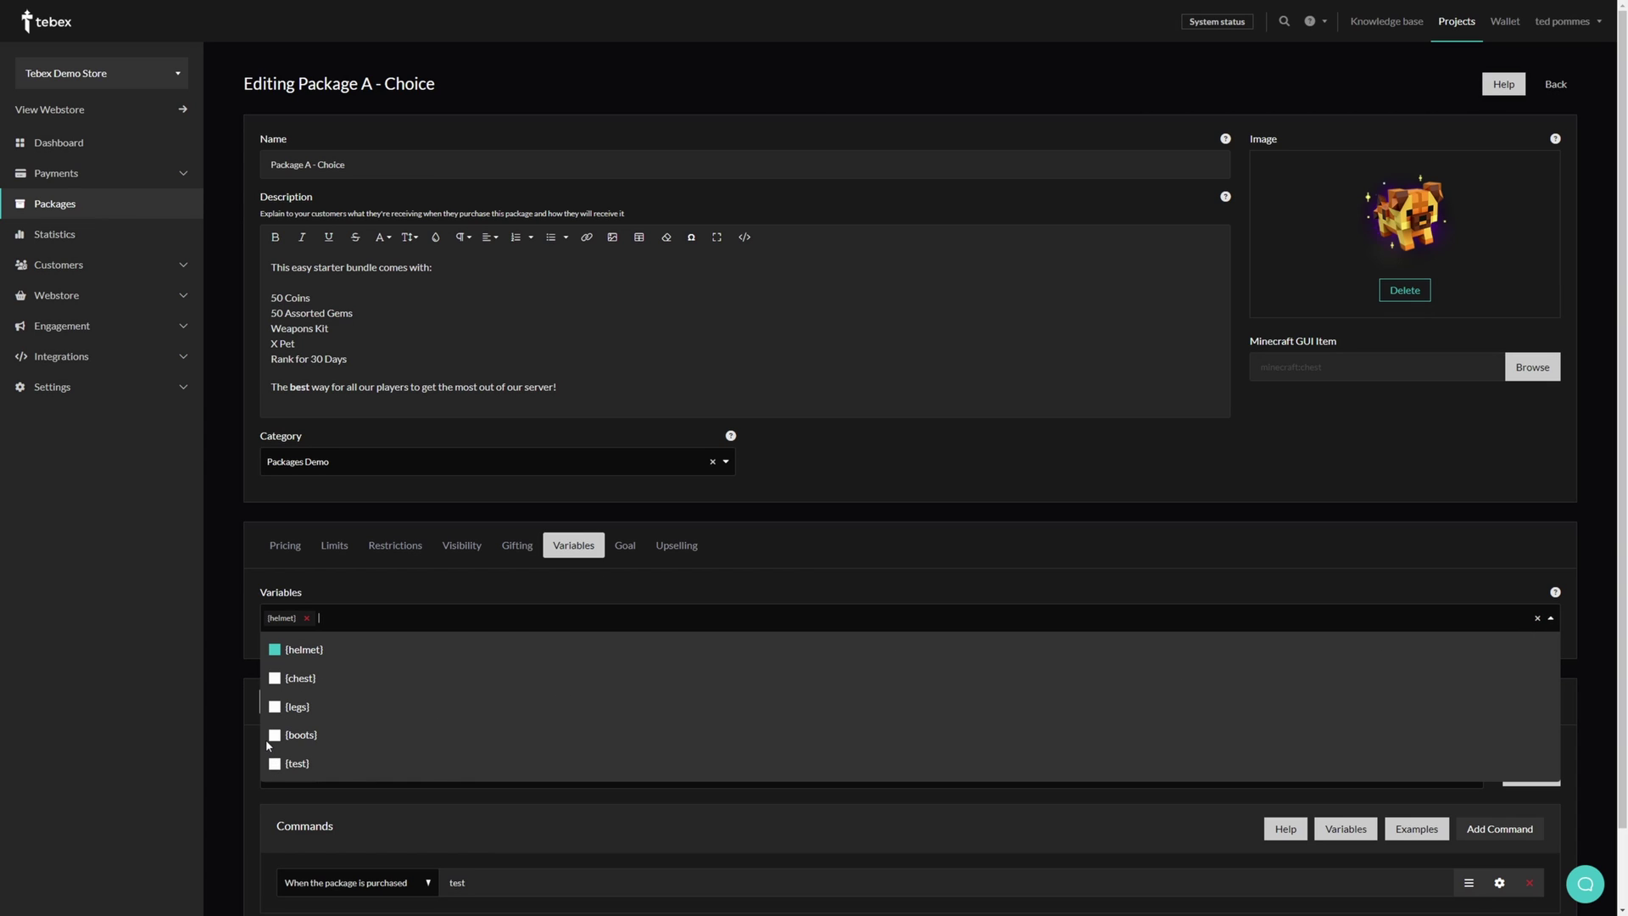
{"action": "left_click", "coordinate": [81, 389]}
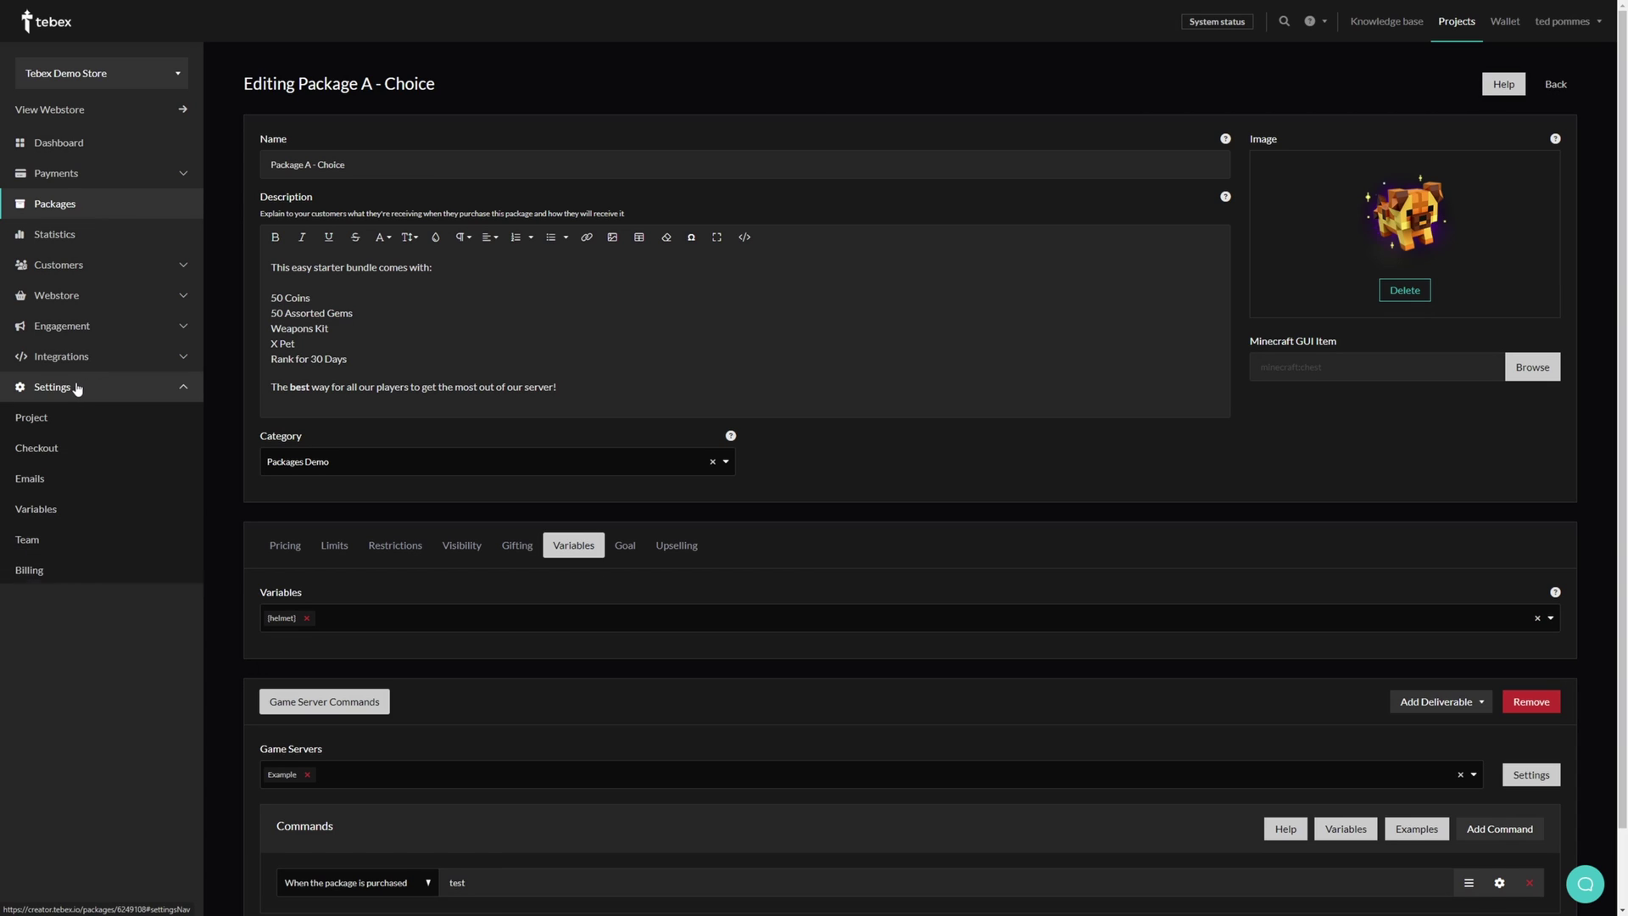
- Open the store's variables list and edit the {helmet} variable
{"action": "left_click", "coordinate": [34, 511]}
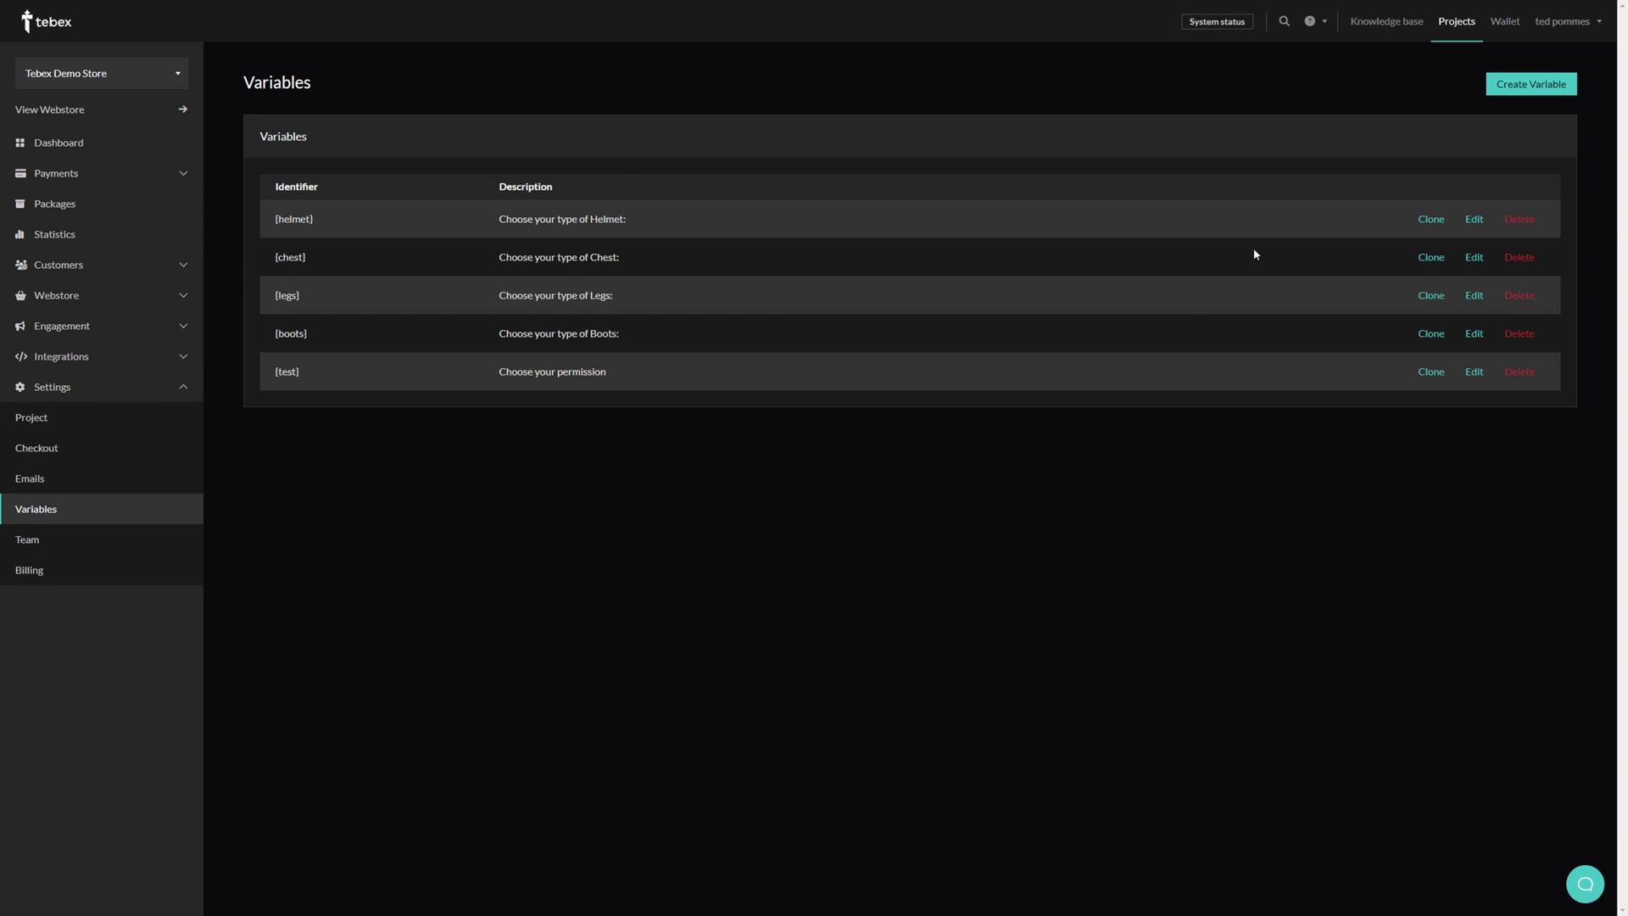
{"action": "left_click", "coordinate": [1518, 89]}
{"action": "left_click", "coordinate": [1478, 225]}
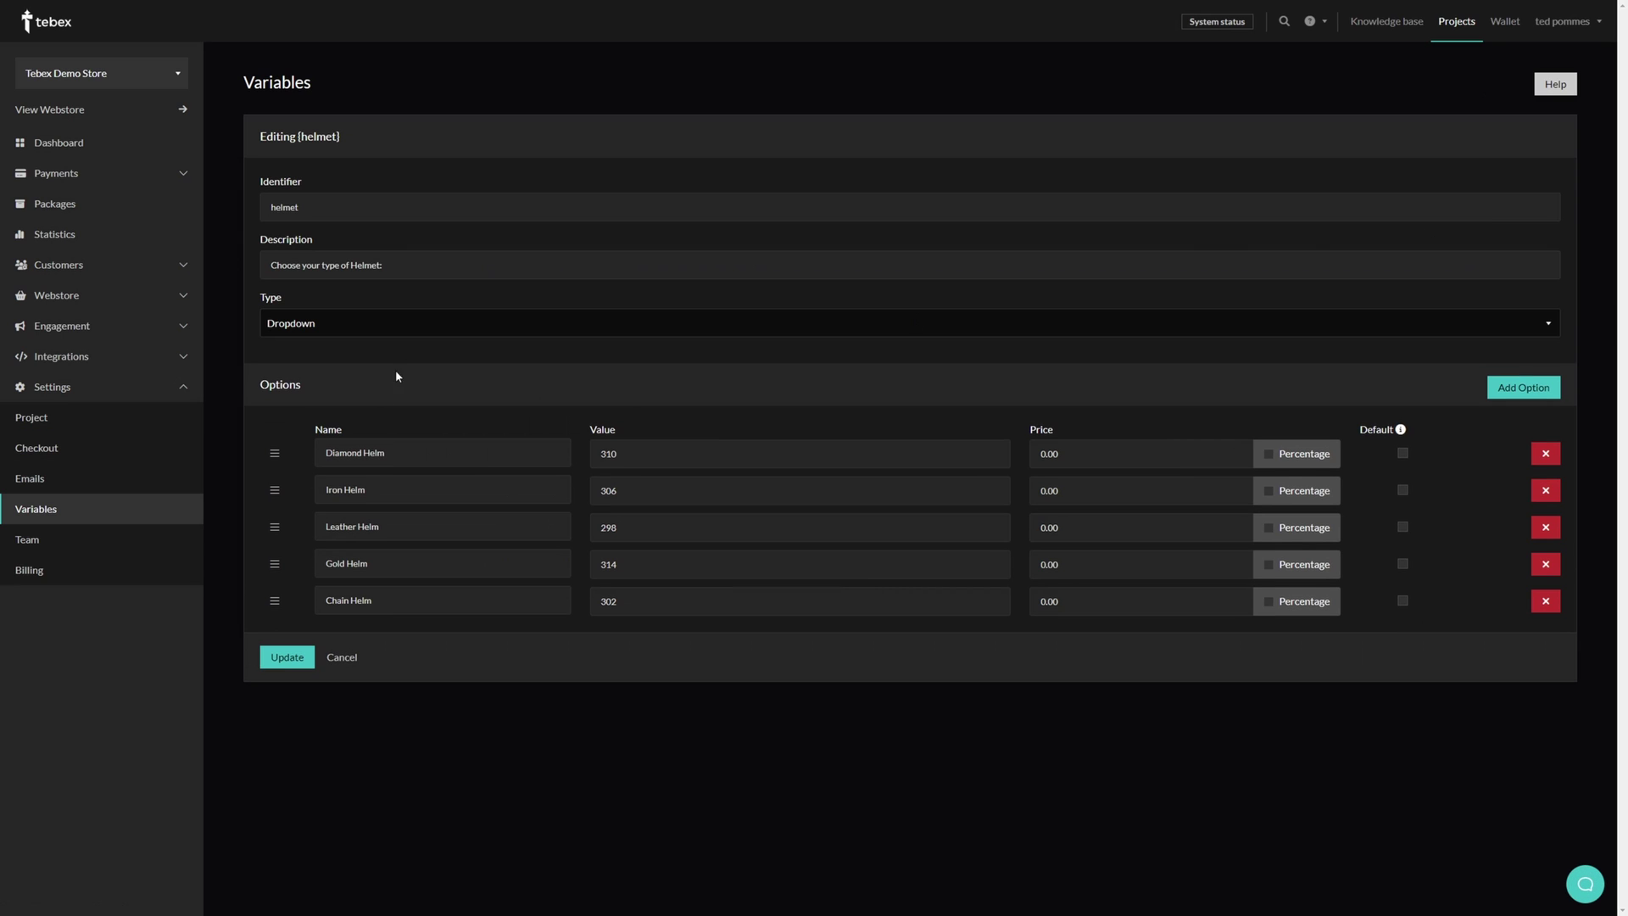
- Inspect the helmet identifier and the available types, keeping the type as Dropdown
{"action": "left_click", "coordinate": [298, 207]}
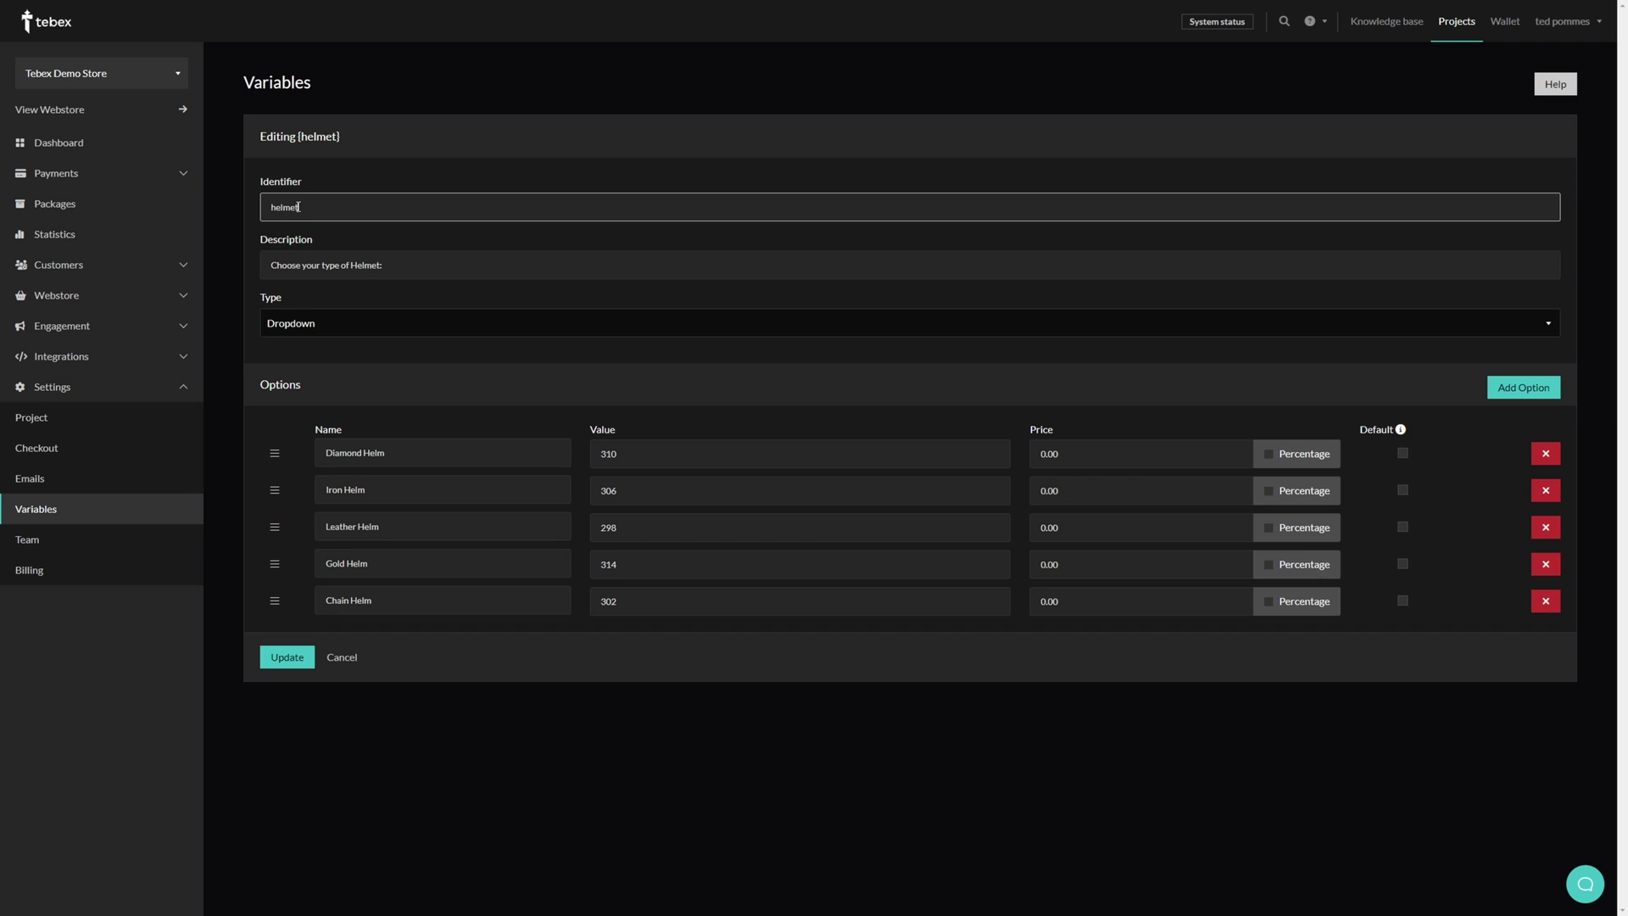
{"action": "double_click", "coordinate": [308, 203]}
{"action": "key", "text": "Tab"}
{"action": "key", "text": "Tab"}
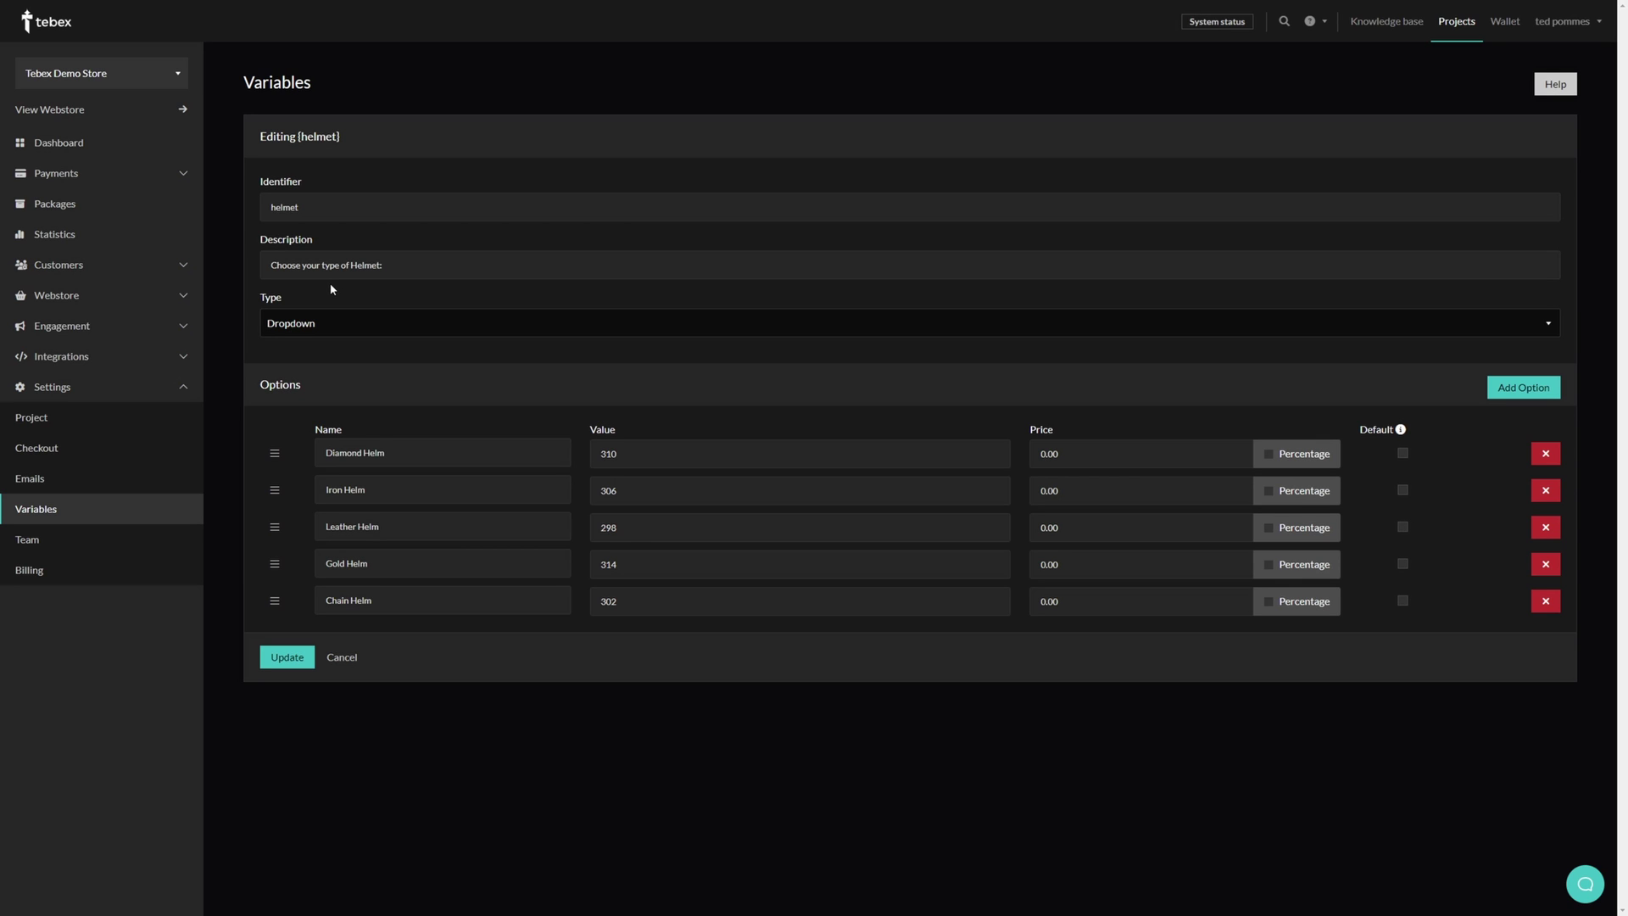
{"action": "left_click", "coordinate": [358, 310]}
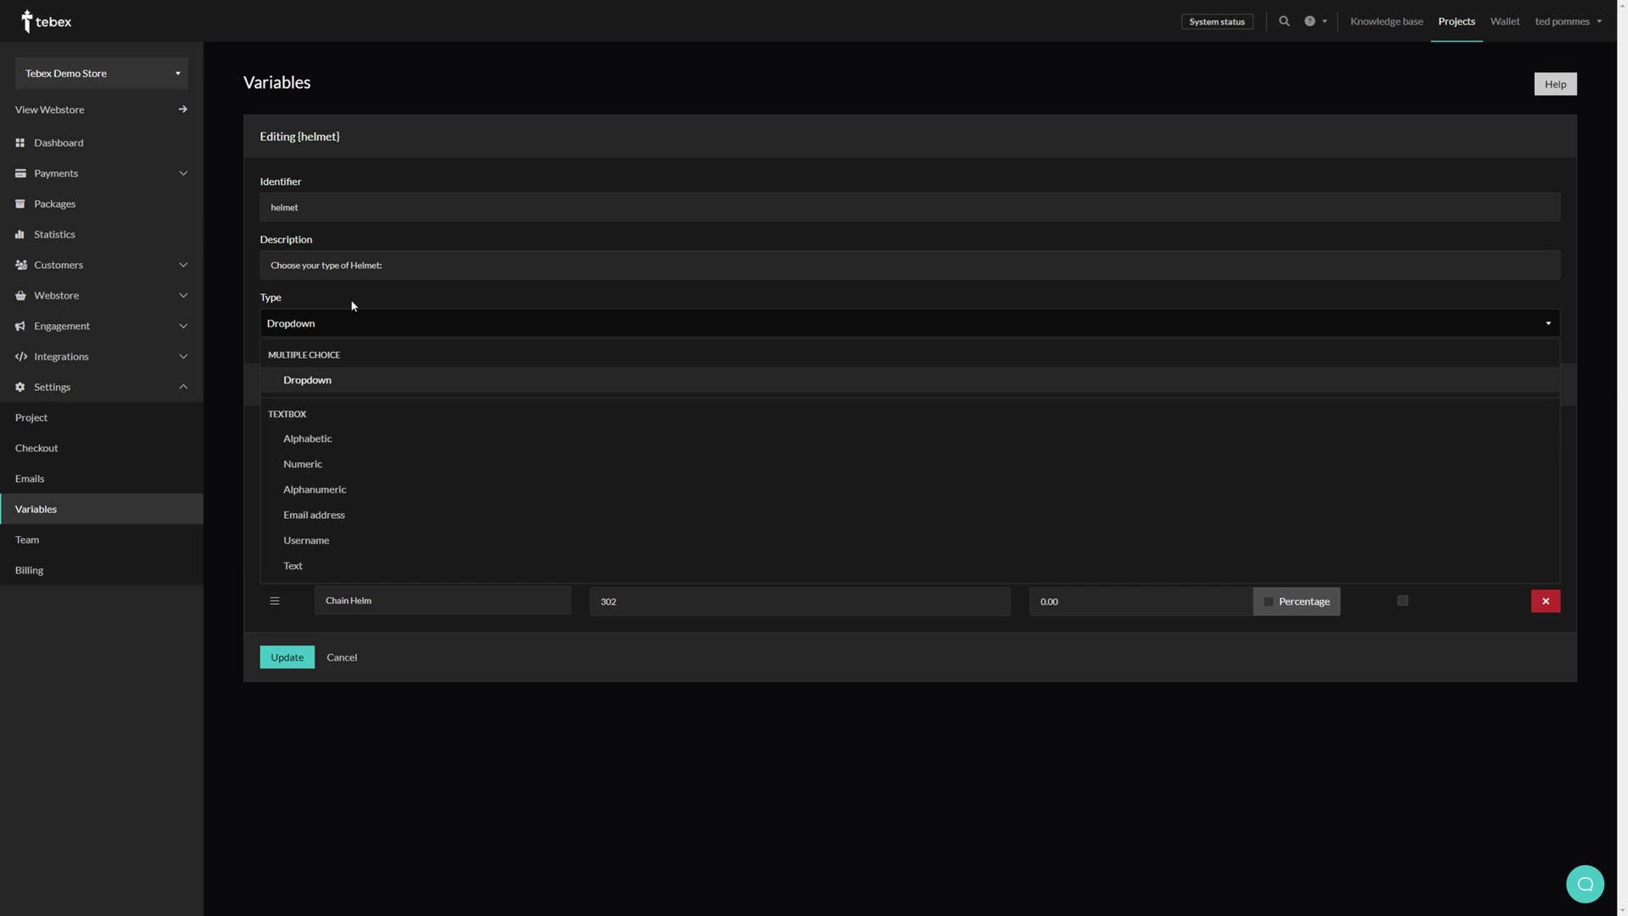
{"action": "left_click", "coordinate": [326, 383]}
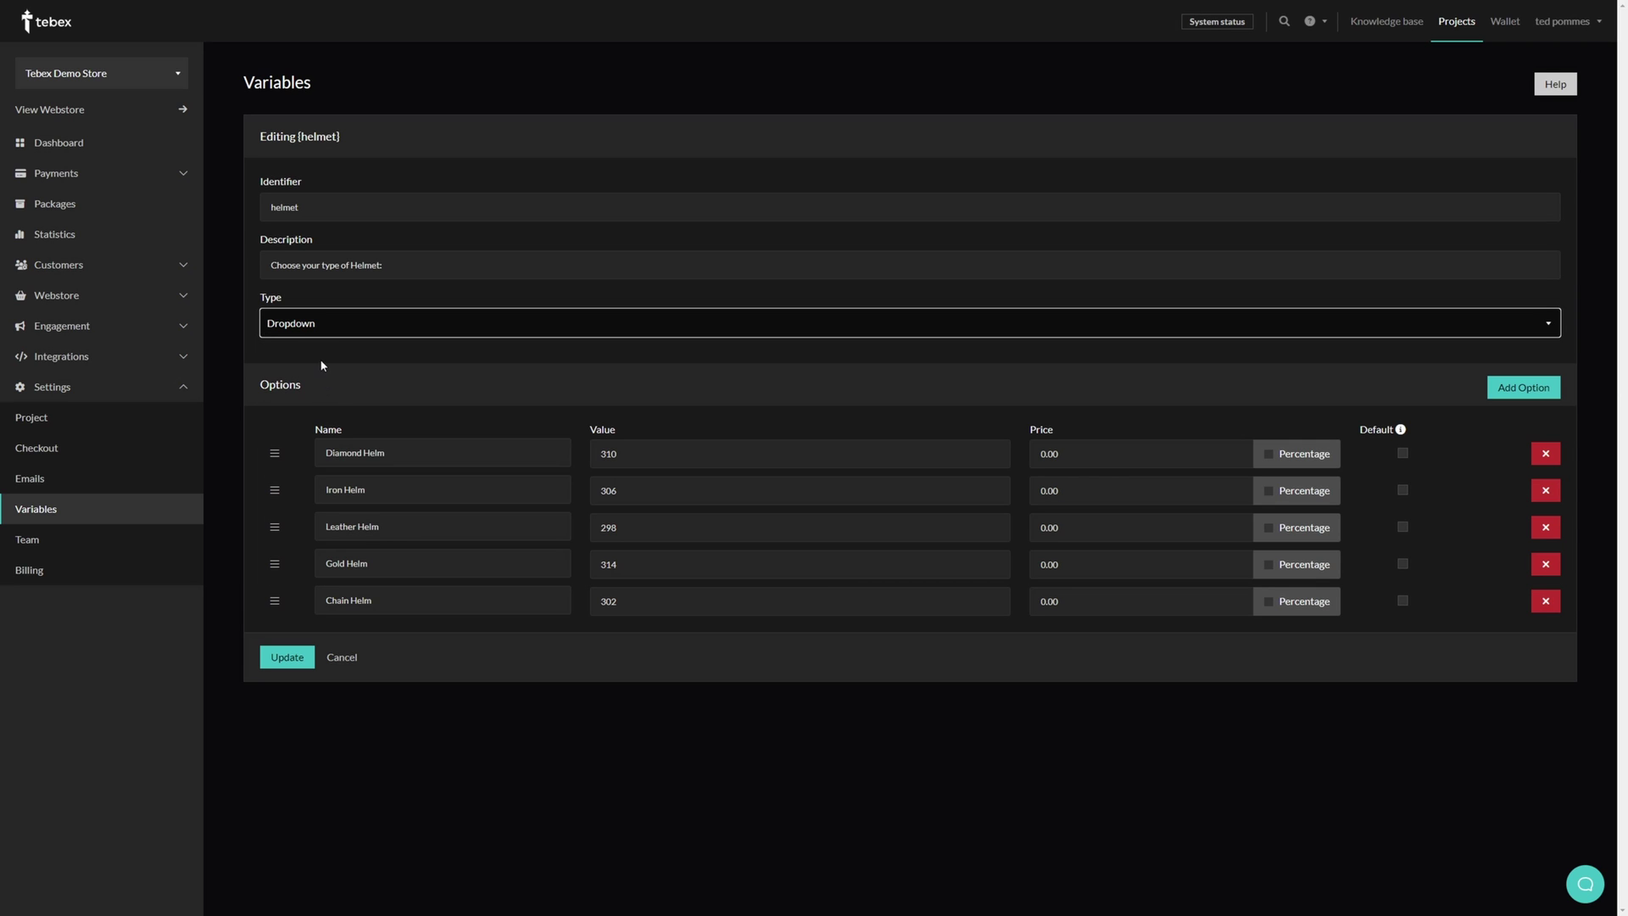
{"action": "left_click", "coordinate": [302, 327]}
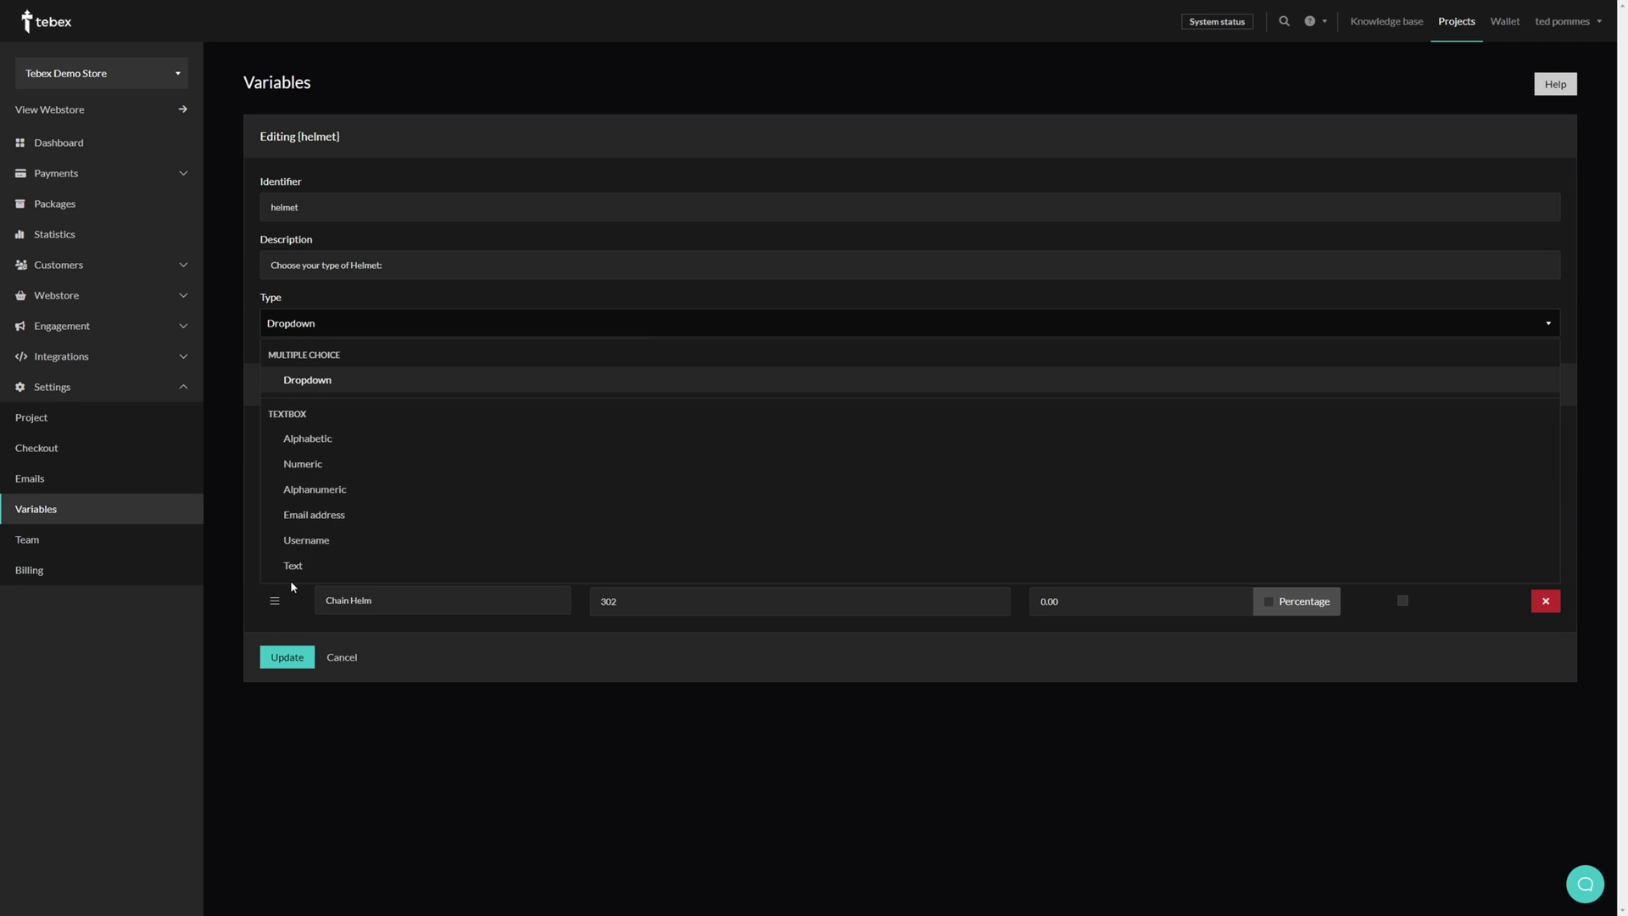
{"action": "left_click", "coordinate": [1496, 388]}
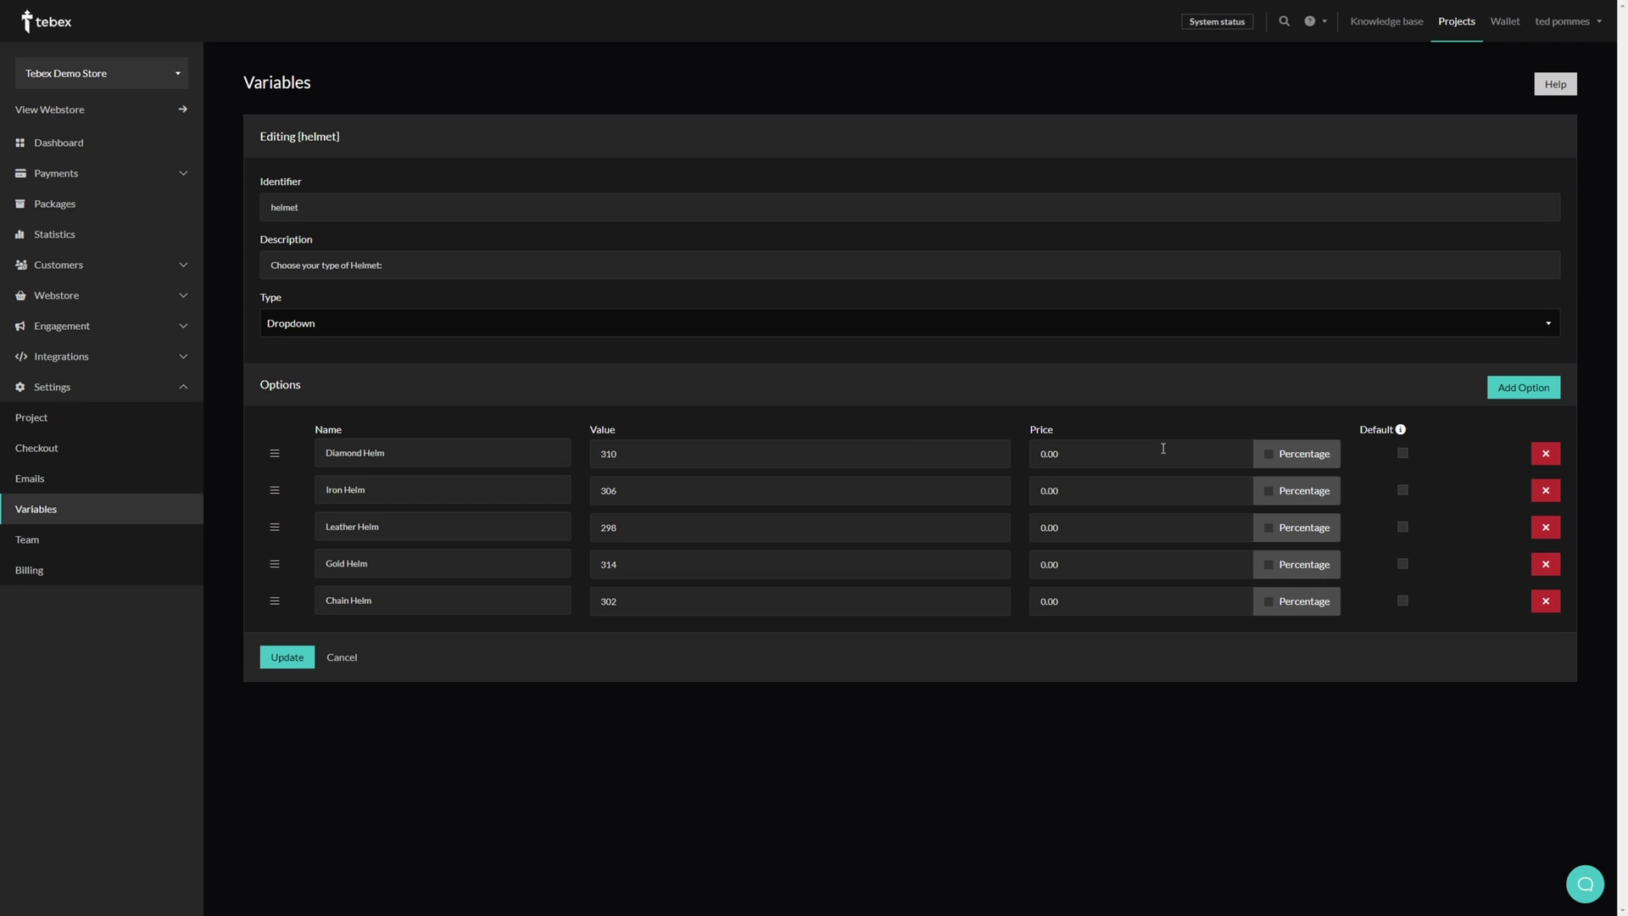
- Remove the empty option row from the helmet variable's options
{"action": "left_click", "coordinate": [1513, 390]}
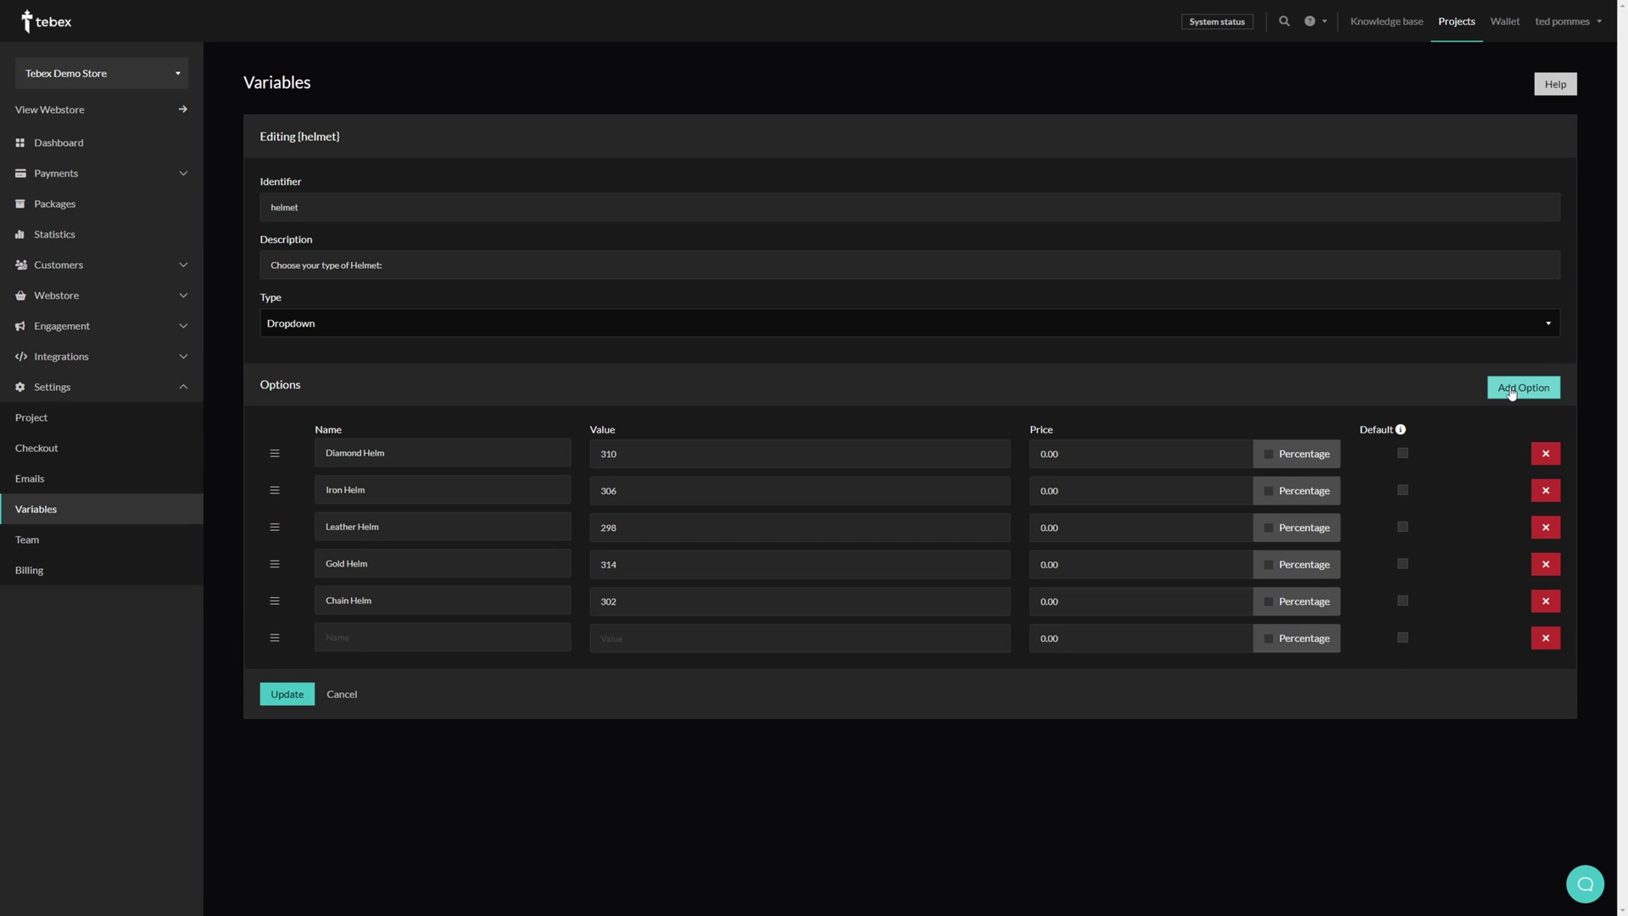
{"action": "left_click", "coordinate": [1545, 637]}
{"action": "mouse_move", "coordinate": [271, 600]}
{"action": "left_mouse_down"}
{"action": "mouse_move", "coordinate": [273, 451]}
{"action": "mouse_move", "coordinate": [264, 621]}
{"action": "left_mouse_up"}
- Give the Diamond Helm option a flat price of 10, leaving Percentage unchecked
{"action": "left_click", "coordinate": [422, 453]}
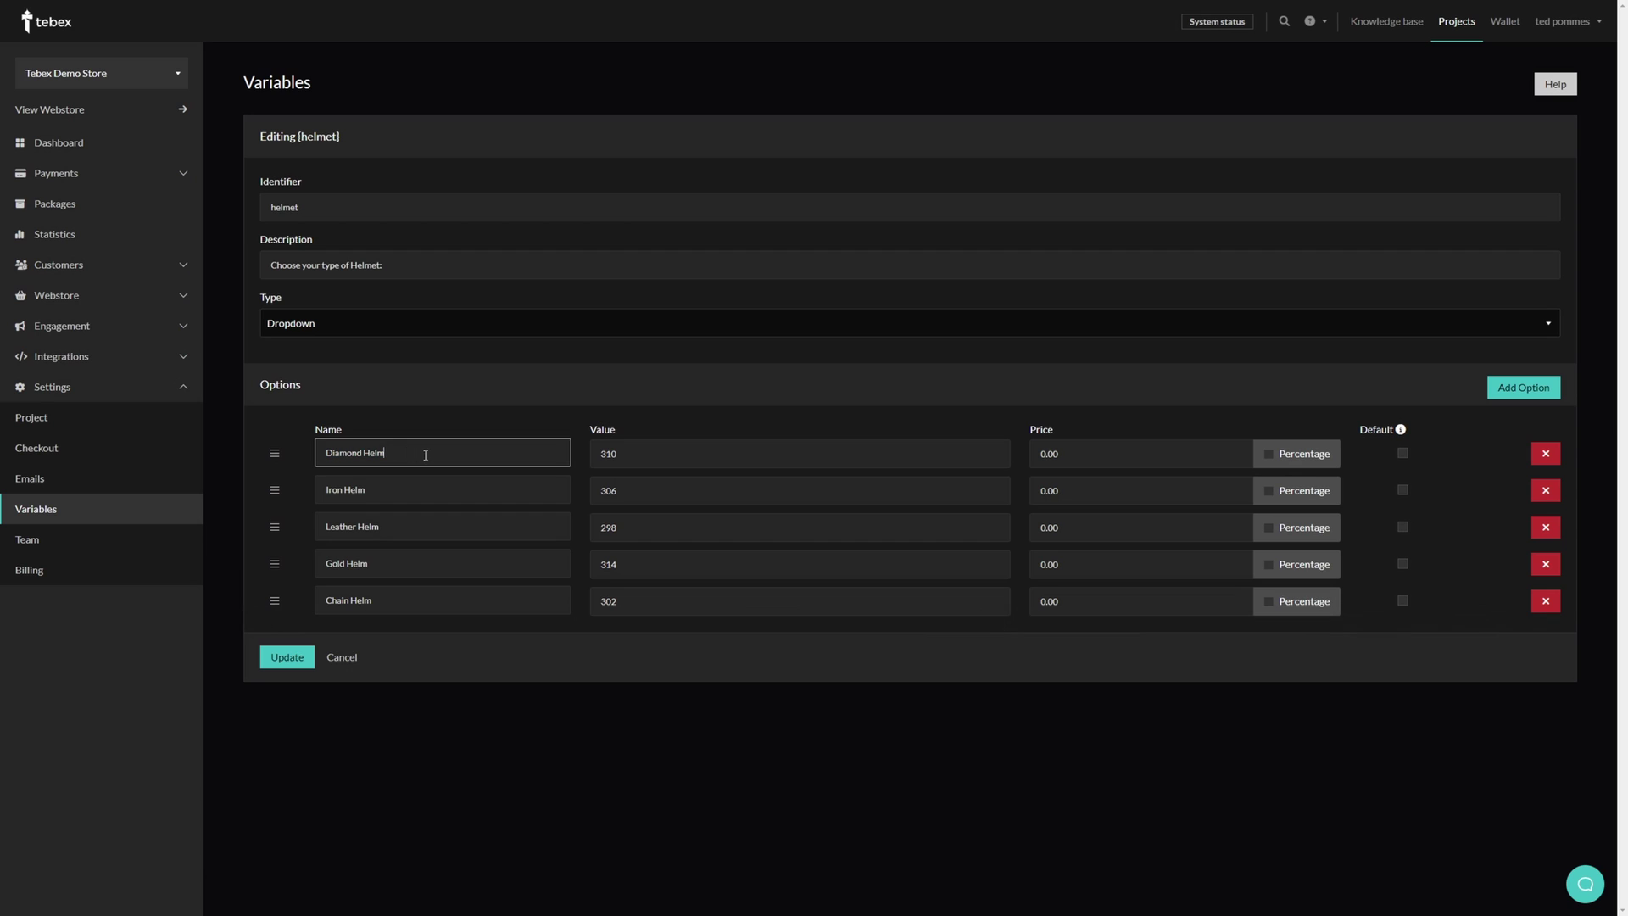
{"action": "left_click_drag", "start_coordinate": [395, 455], "coordinate": [325, 456]}
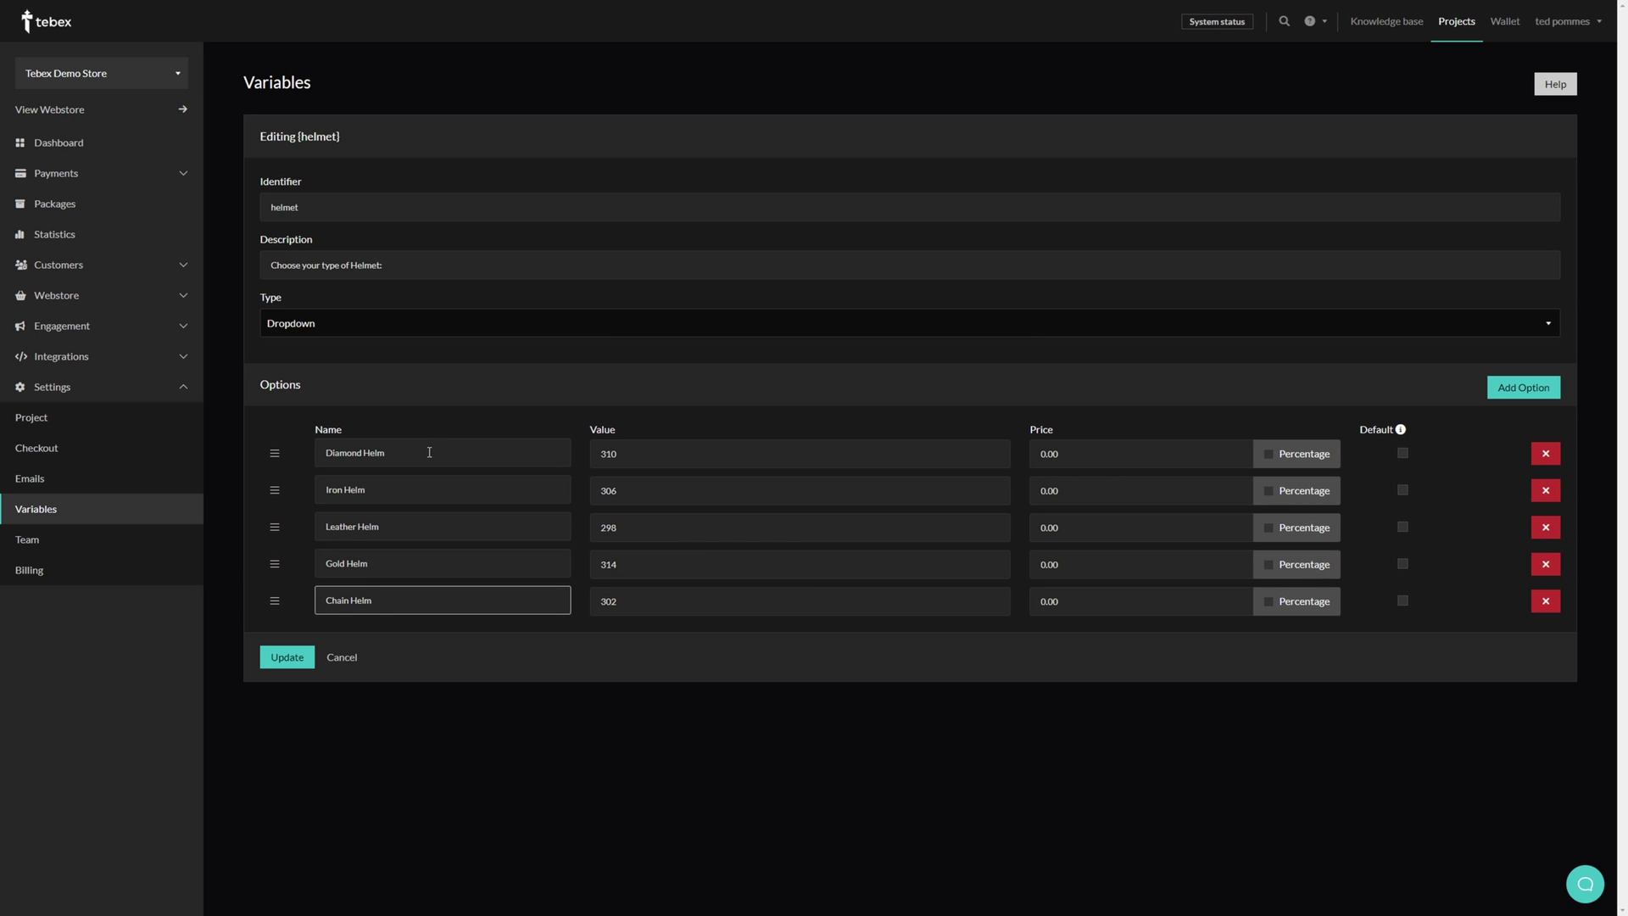
{"action": "double_click", "coordinate": [653, 465]}
{"action": "triple_click", "coordinate": [364, 463]}
{"action": "left_click", "coordinate": [621, 500]}
{"action": "left_click", "coordinate": [1269, 453]}
{"action": "type", "text": "10"}
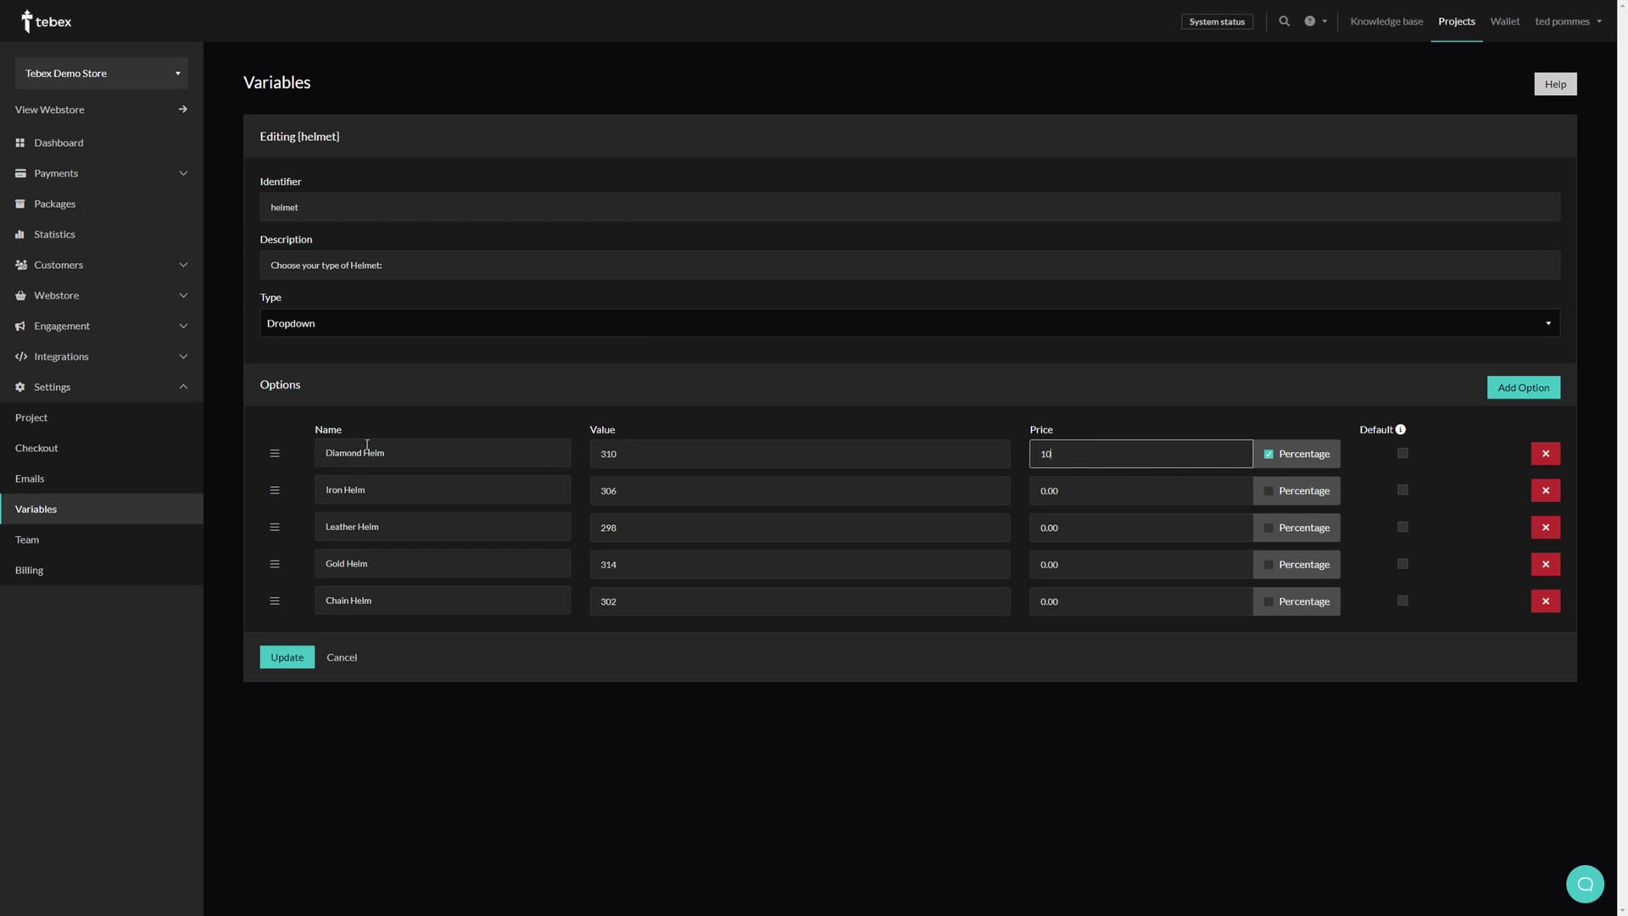
{"action": "left_click", "coordinate": [1282, 455]}
{"action": "mouse_move", "coordinate": [1401, 429]}
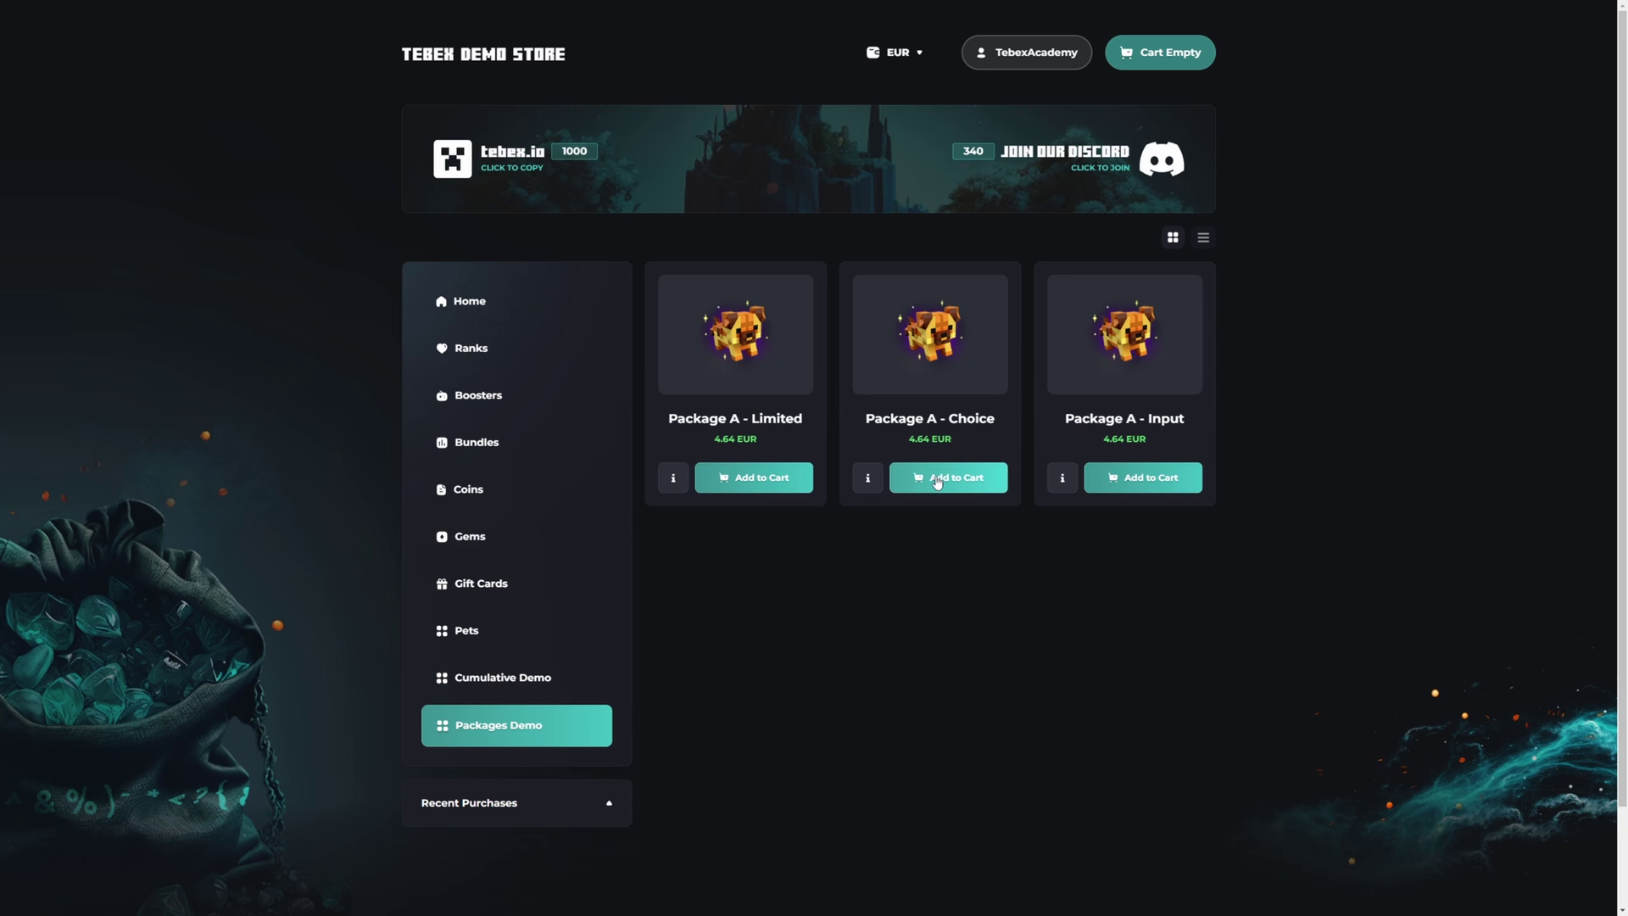
- Add Package A - Choice to the cart with Diamond Helm chosen as the helmet
{"action": "left_click", "coordinate": [937, 480]}
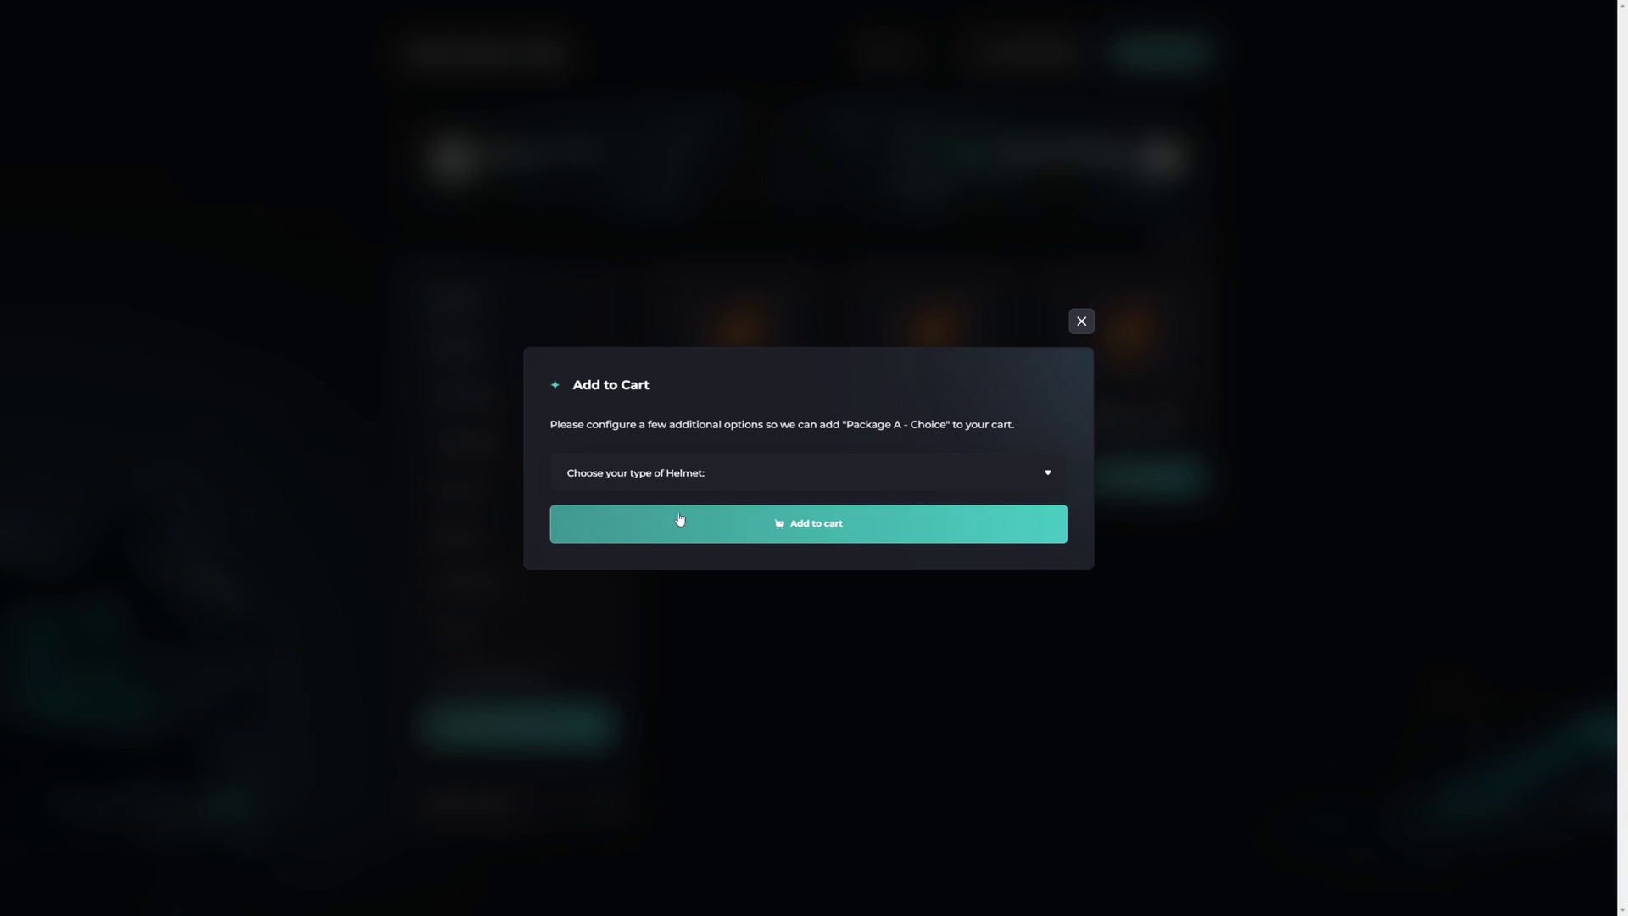
{"action": "left_click", "coordinate": [755, 480]}
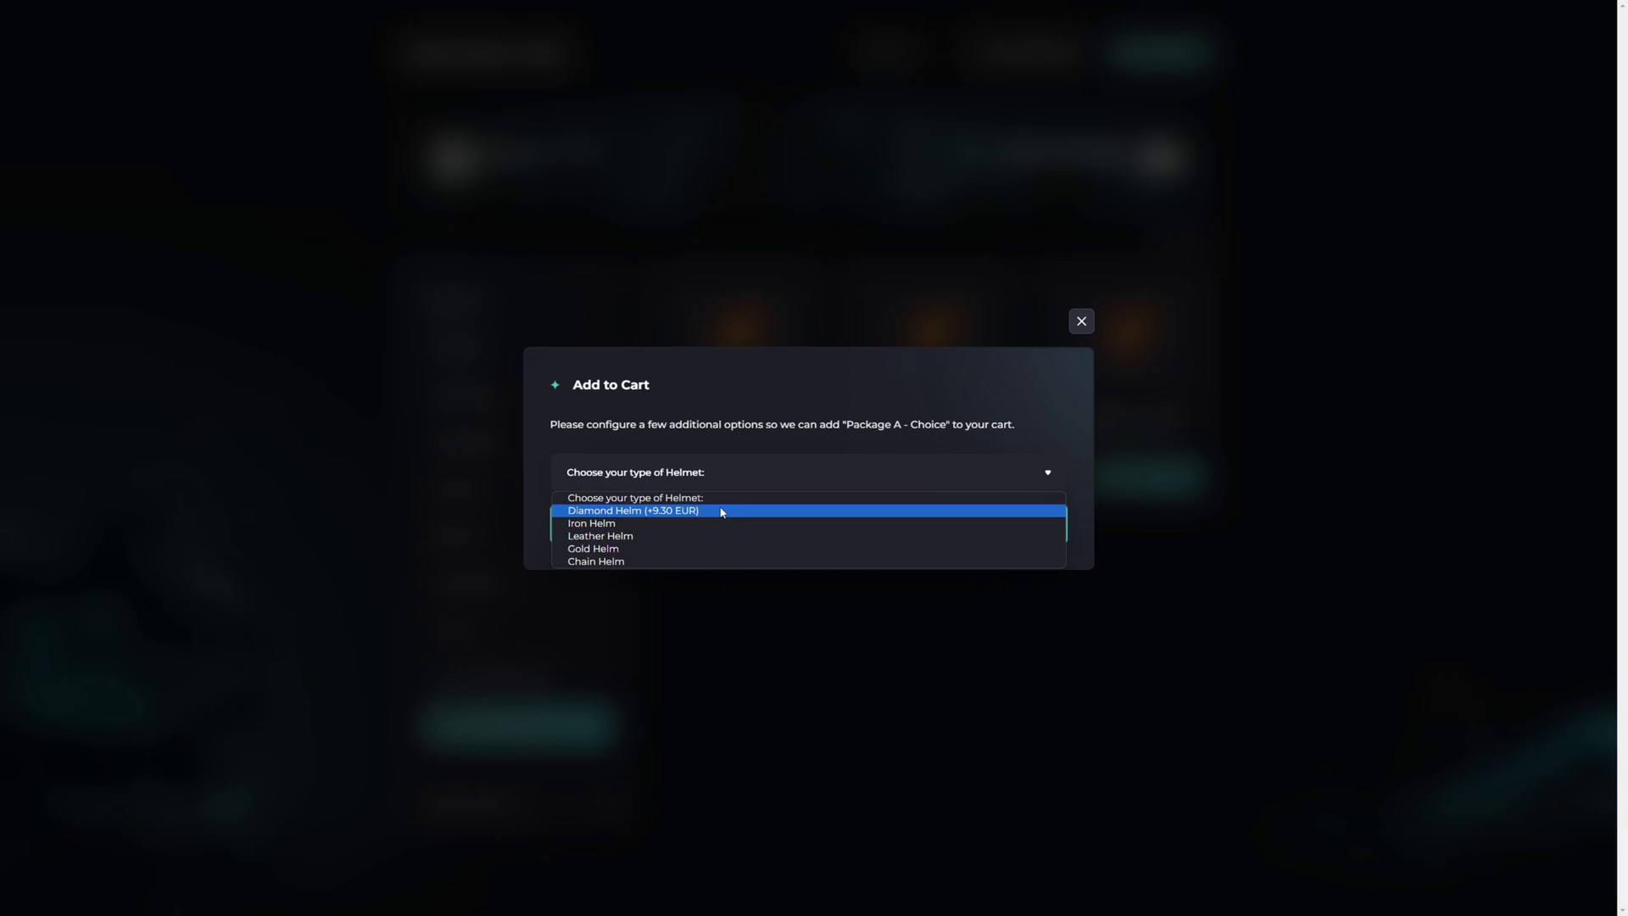
{"action": "left_click", "coordinate": [663, 512]}
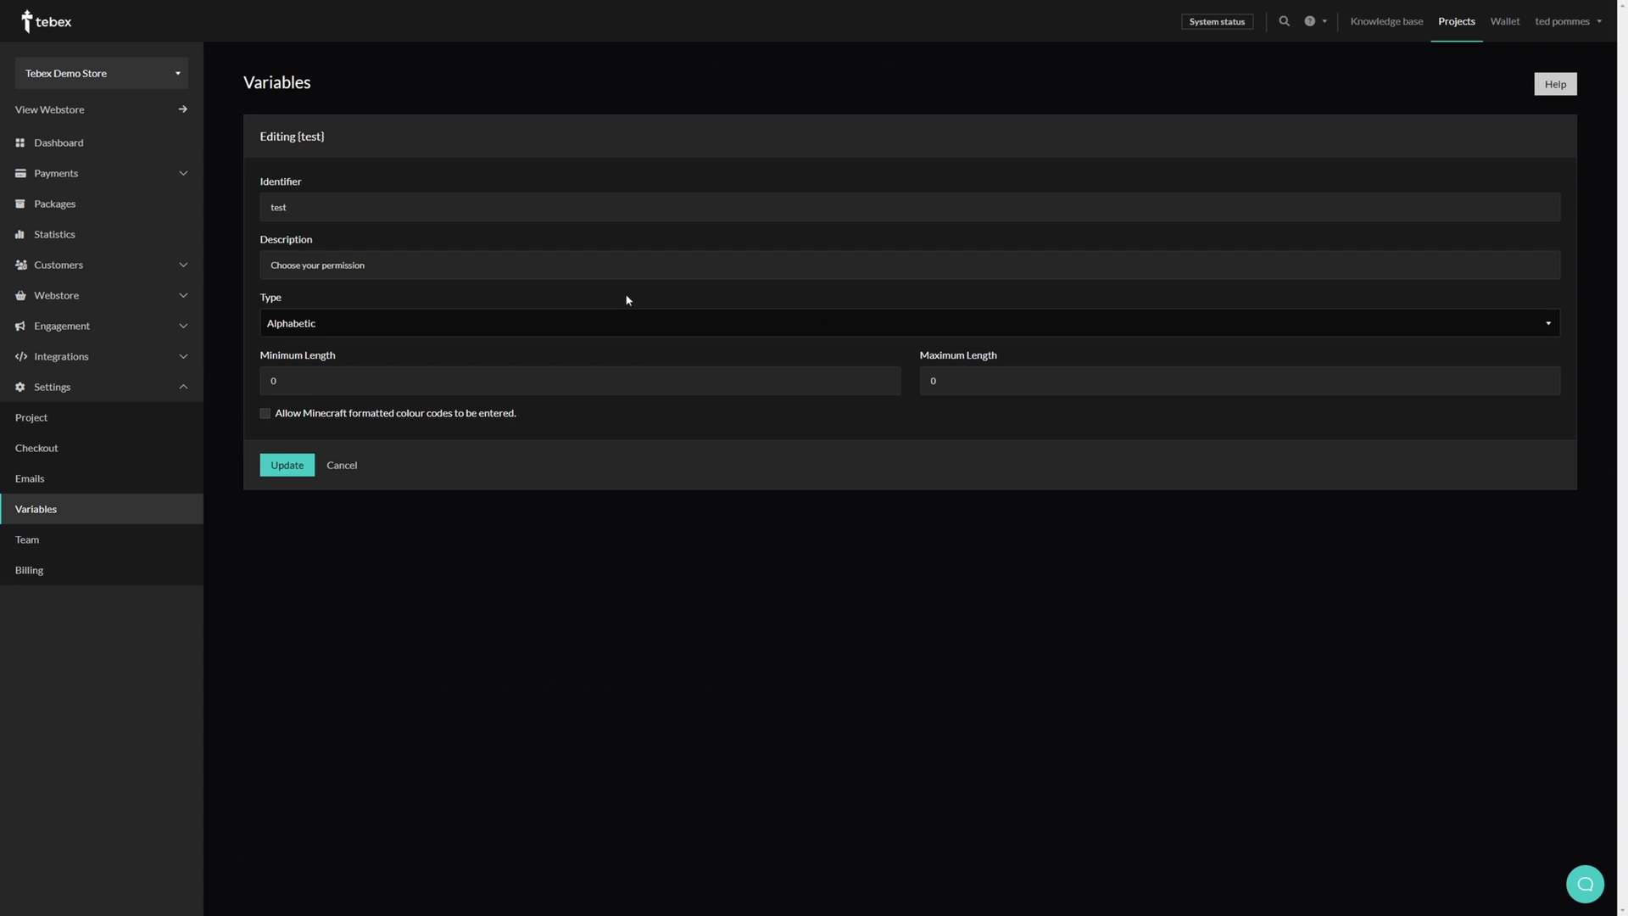
- Set the {test} variable to Alphabetic with minimum length 3 and maximum length 9
{"action": "left_click", "coordinate": [315, 326]}
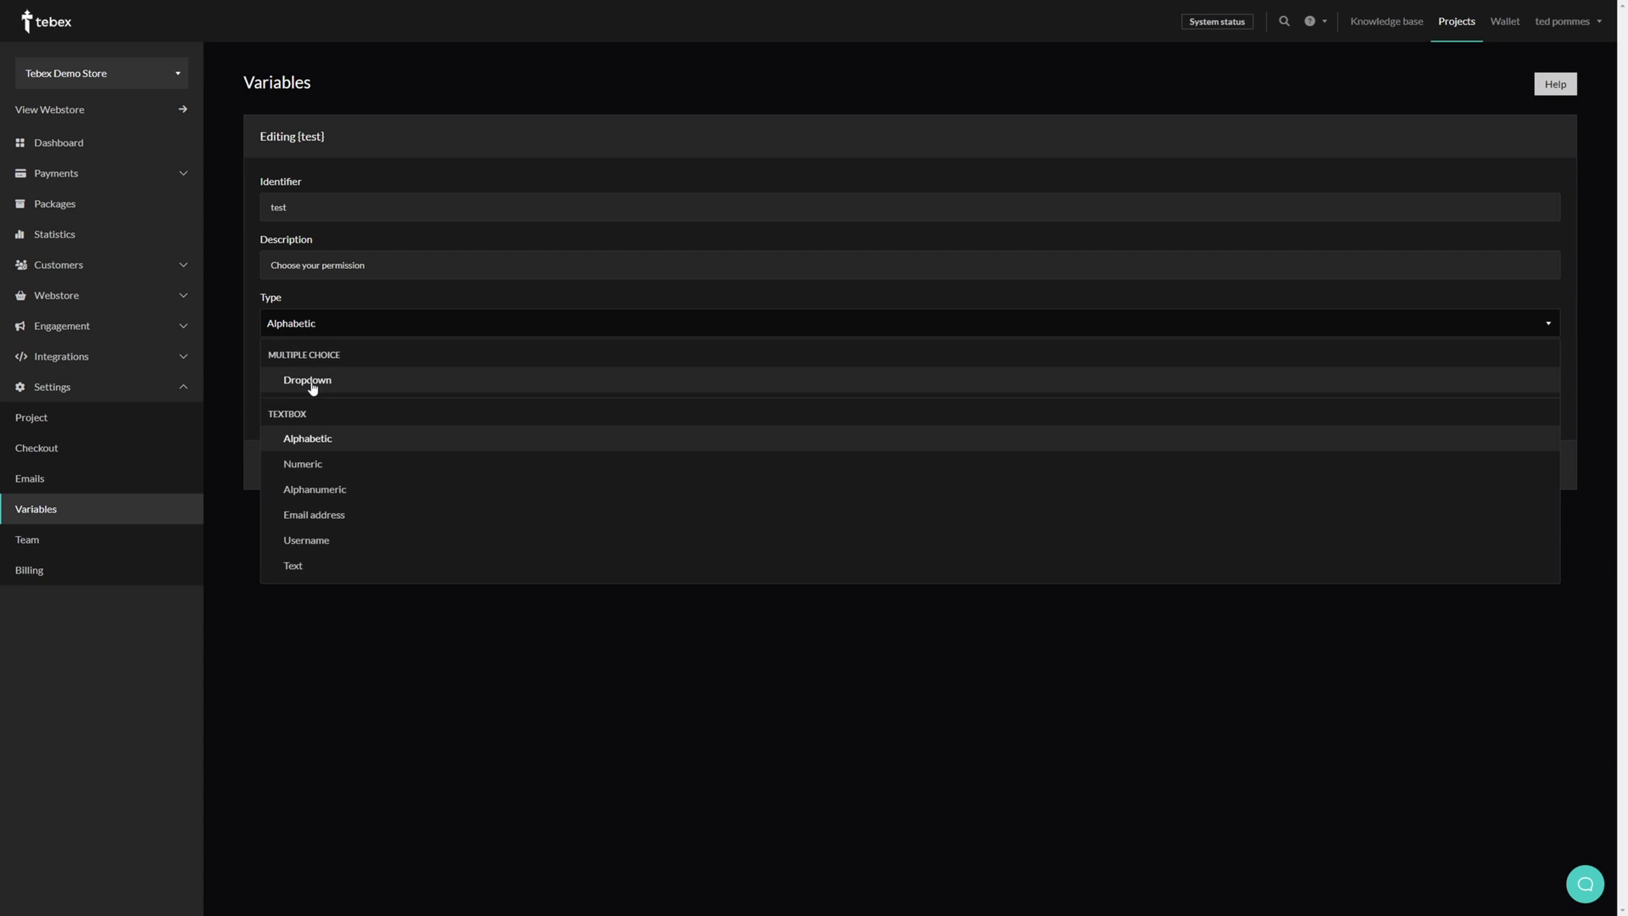
{"action": "left_click", "coordinate": [314, 514]}
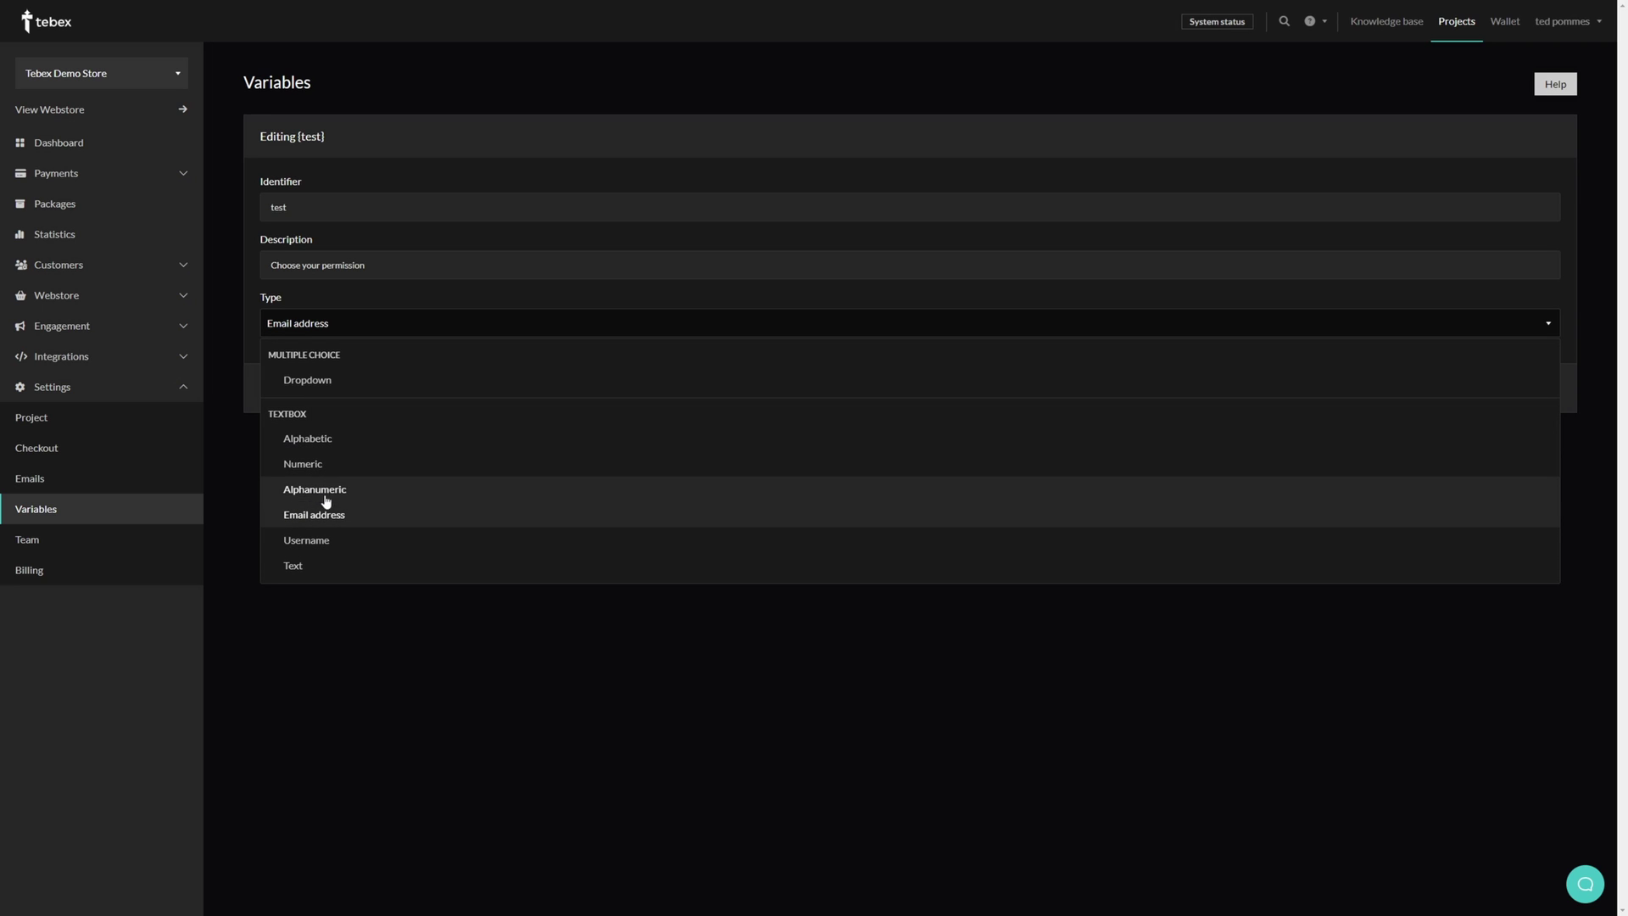
{"action": "left_click", "coordinate": [288, 329]}
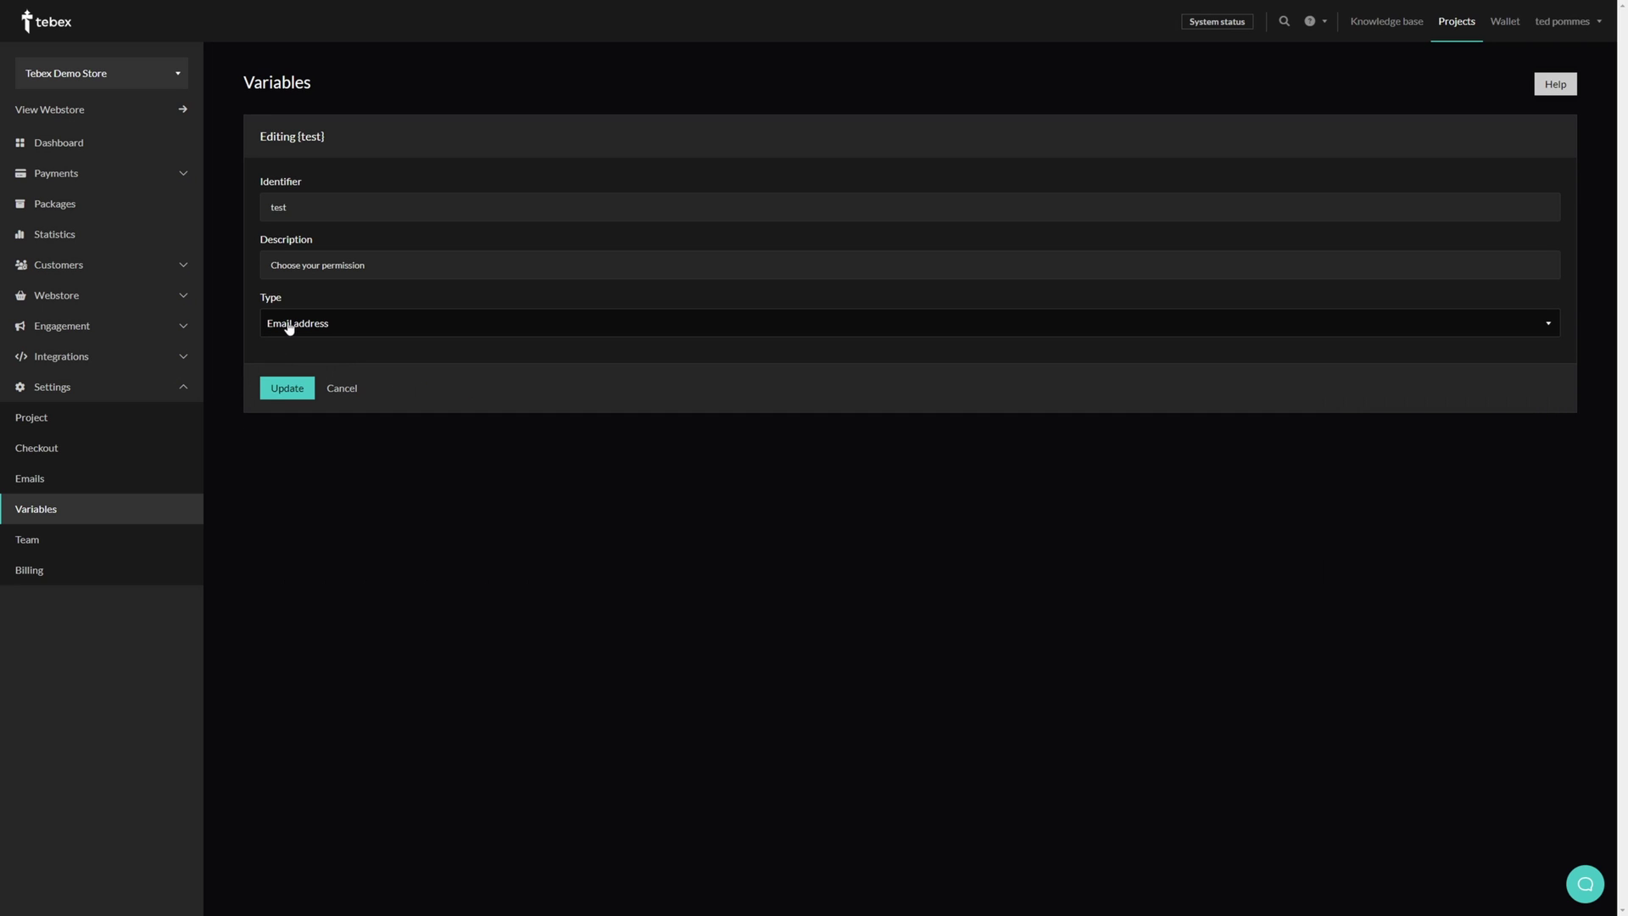
{"action": "left_click", "coordinate": [333, 324]}
{"action": "left_click", "coordinate": [292, 414]}
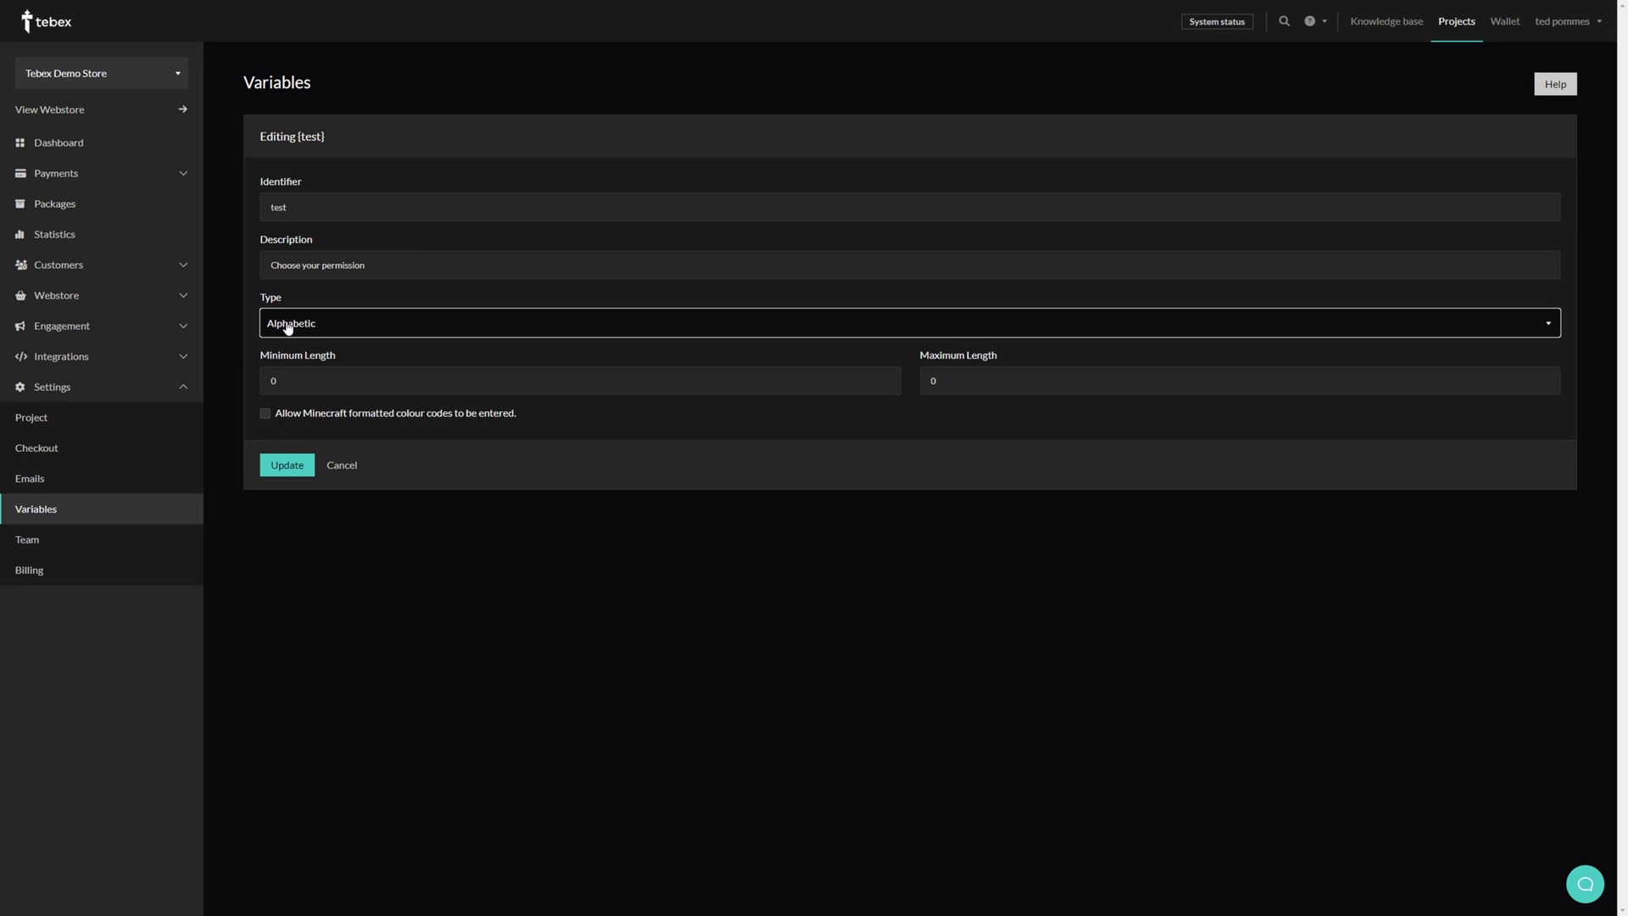
{"action": "double_click", "coordinate": [321, 388]}
{"action": "double_click", "coordinate": [964, 391]}
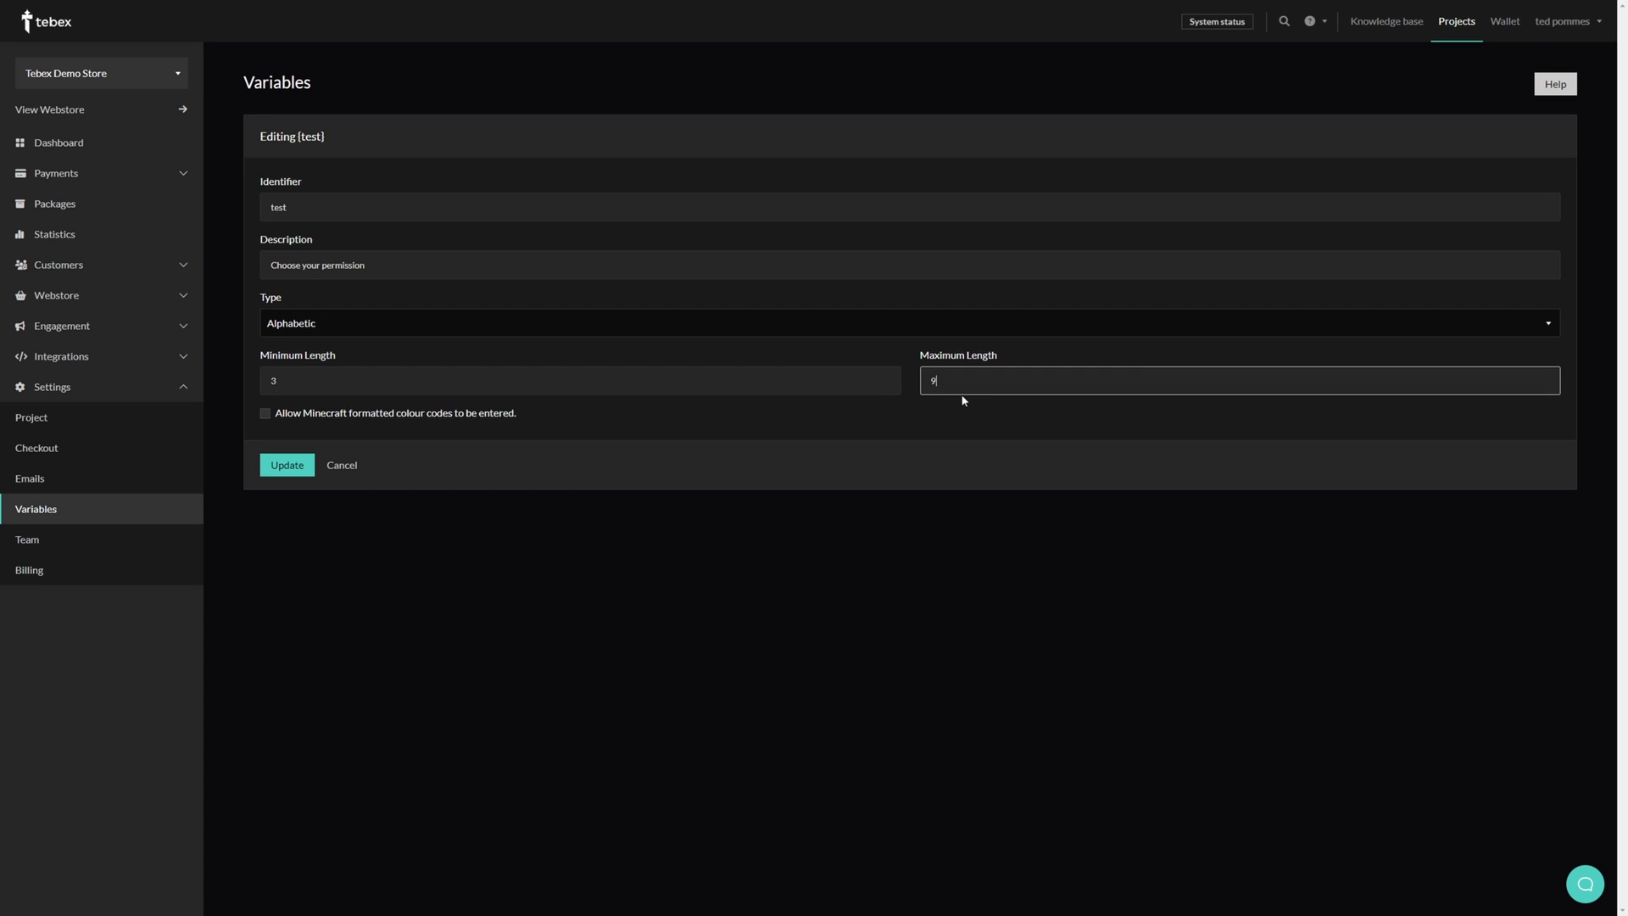
{"action": "left_click", "coordinate": [912, 442]}
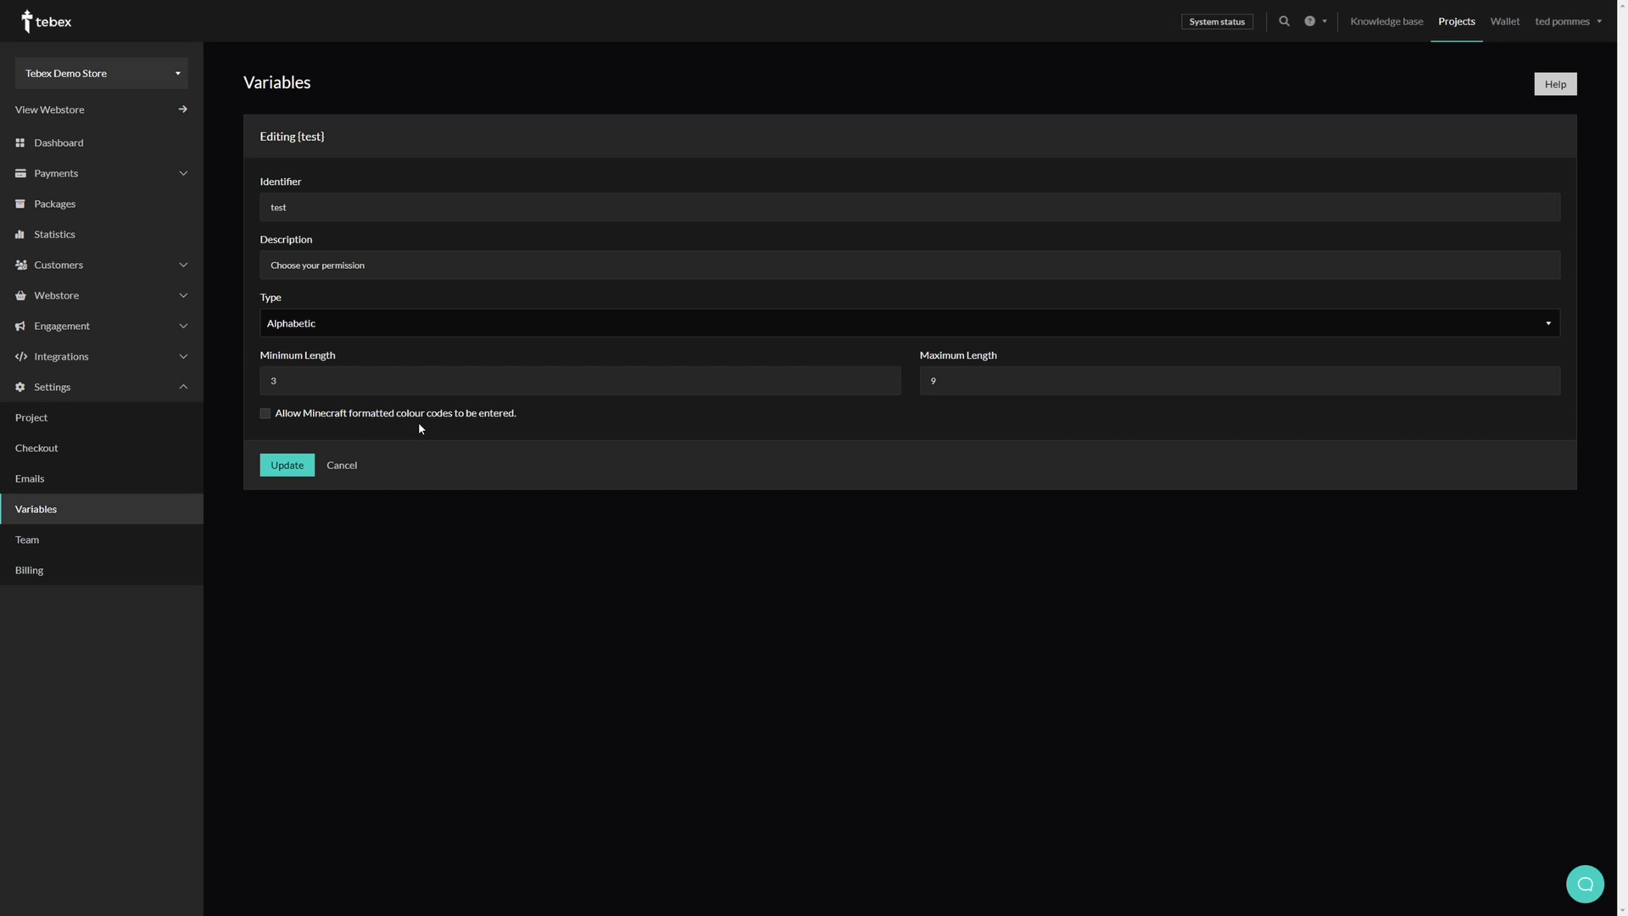
- Save the {test} variable and check that it is assigned to Package A - Input
{"action": "key", "text": "alt+Left"}
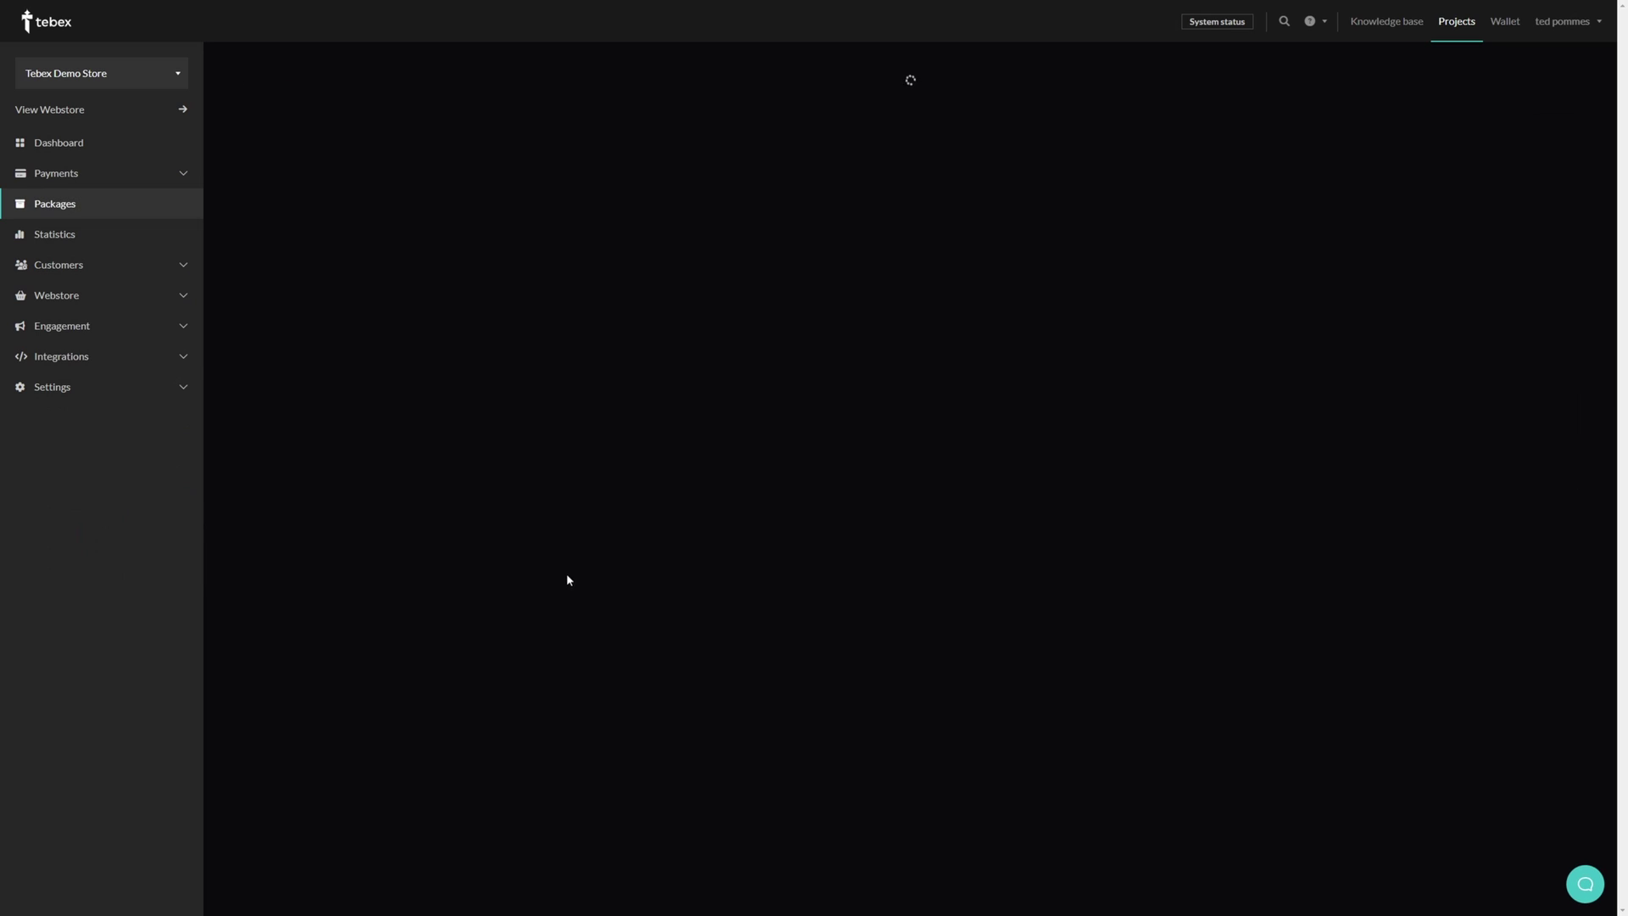
{"action": "left_click", "coordinate": [570, 547]}
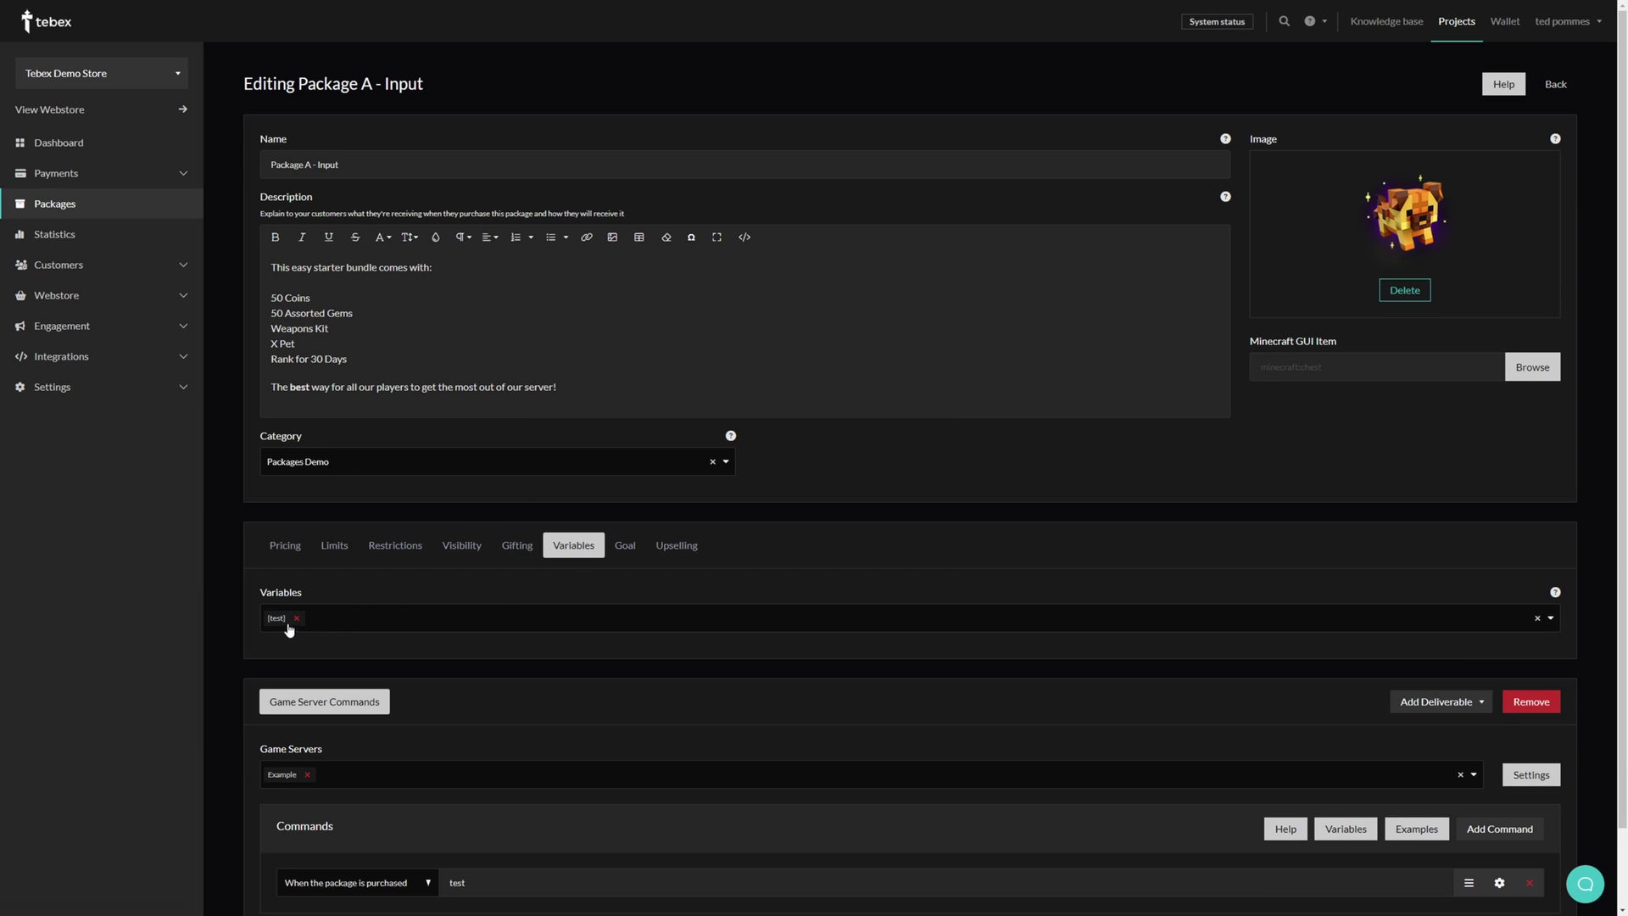
{"action": "scroll", "coordinate": [556, 690], "scroll_direction": "down", "scroll_amount": 1}
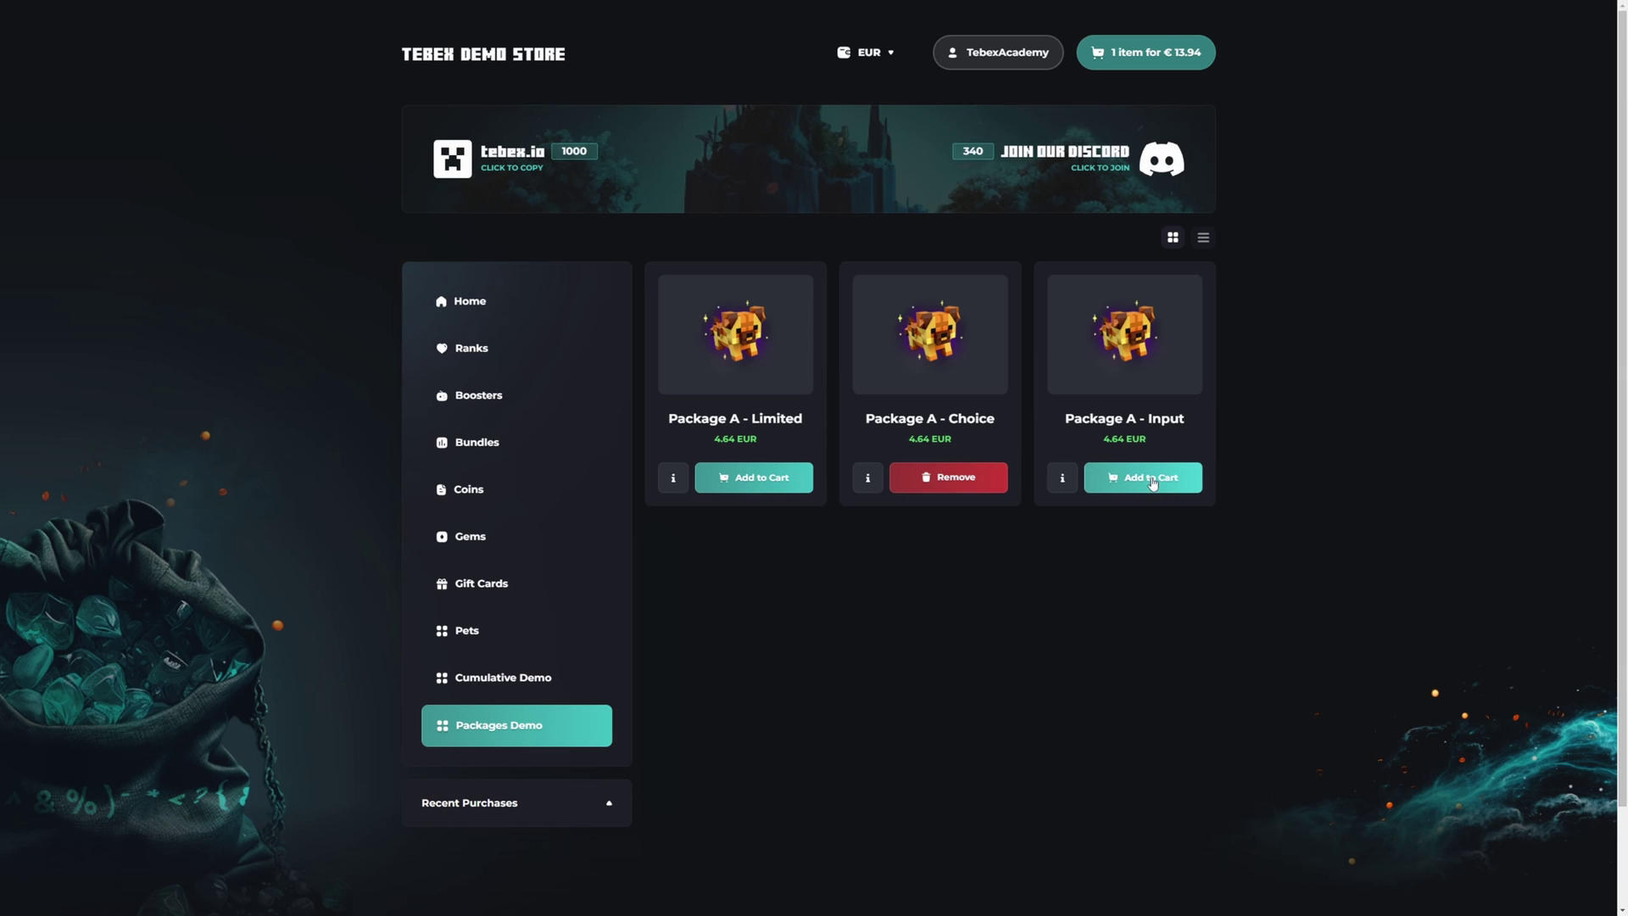
- Add Package A - Input to the cart with 'Tebex' as the permission
{"action": "left_click", "coordinate": [1153, 484]}
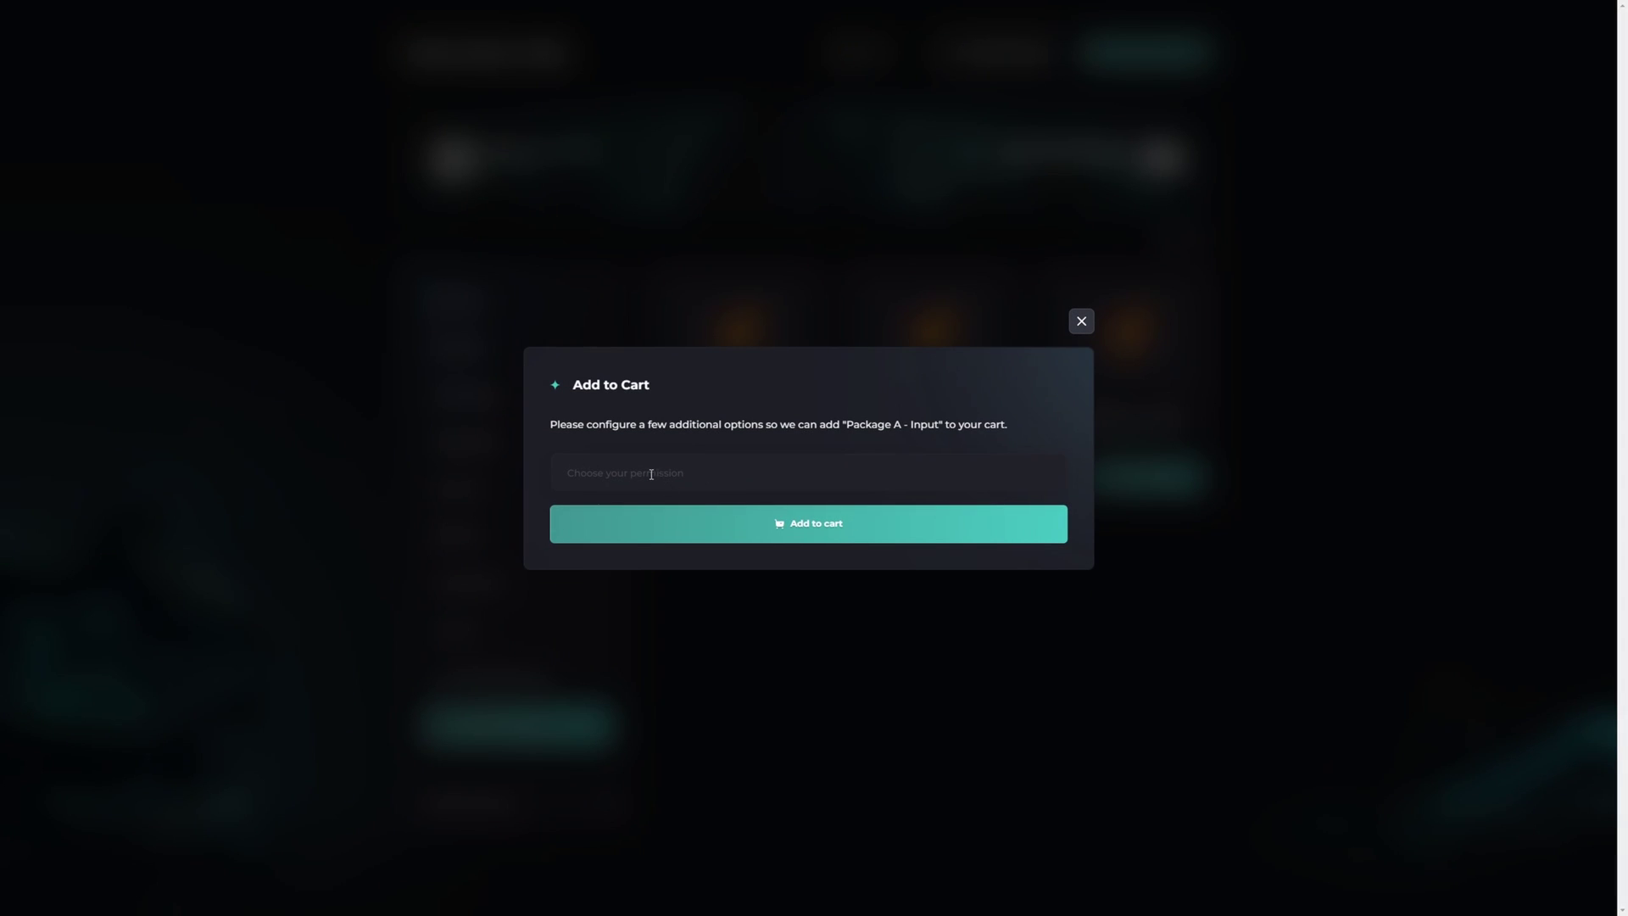
{"action": "left_click", "coordinate": [651, 474]}
{"action": "type", "text": "Tebex"}
{"action": "left_click", "coordinate": [809, 534]}
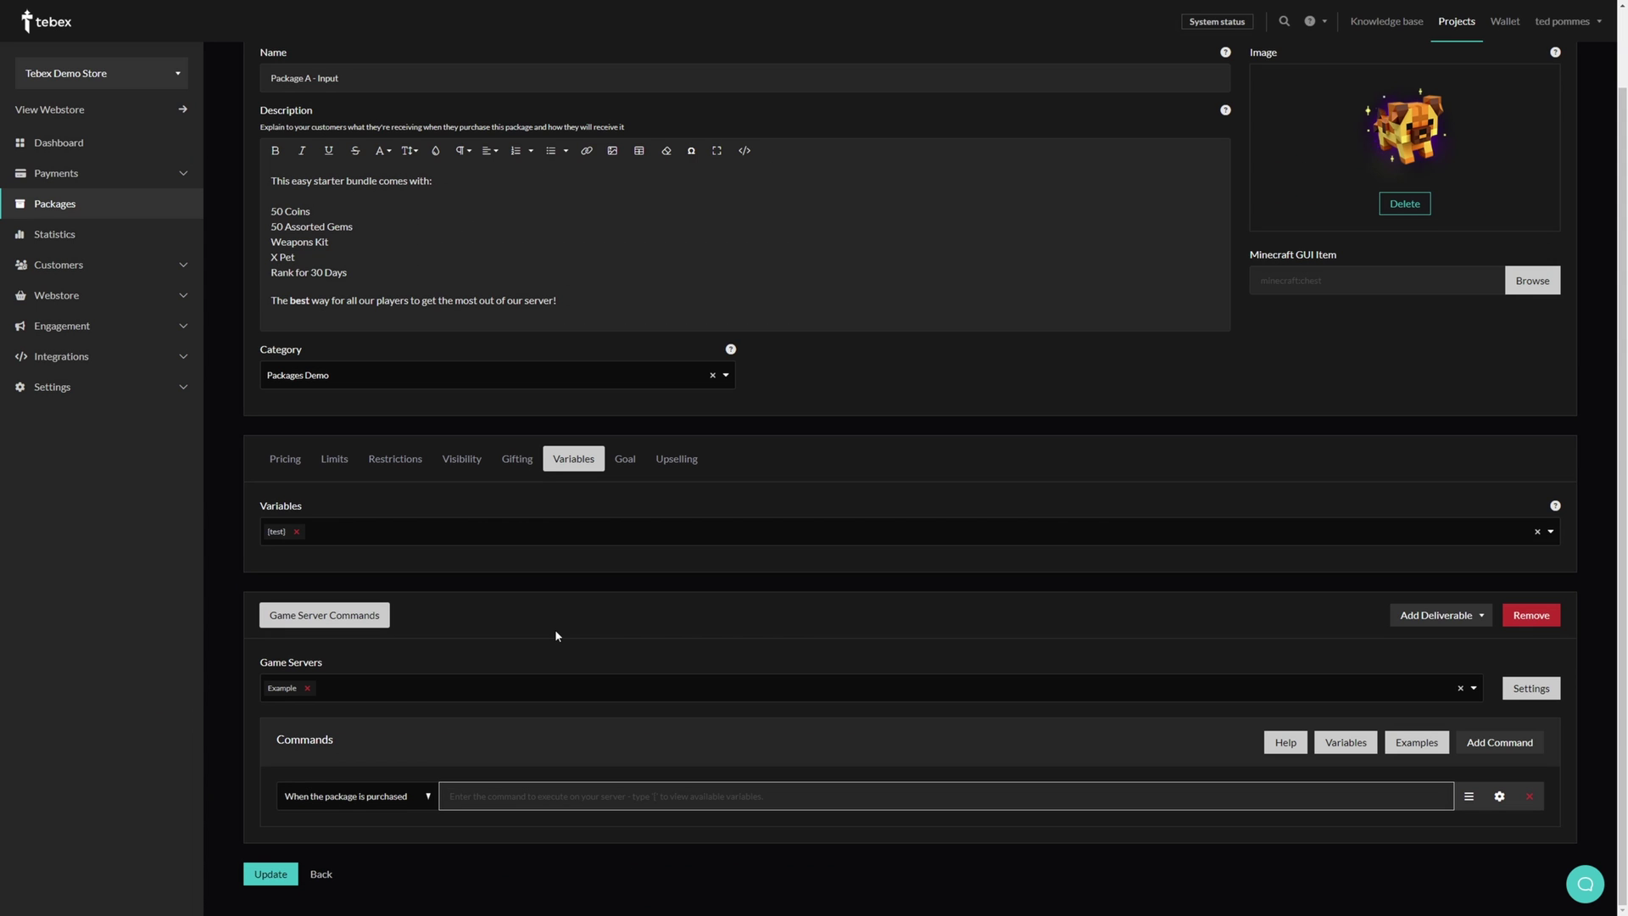
- Enter 'give {id} {test} 1' as Package A - Input's purchase command, inserting {test} from autocomplete
{"action": "type", "text": "give {id}"}
{"action": "type", "text": "{ { {"}
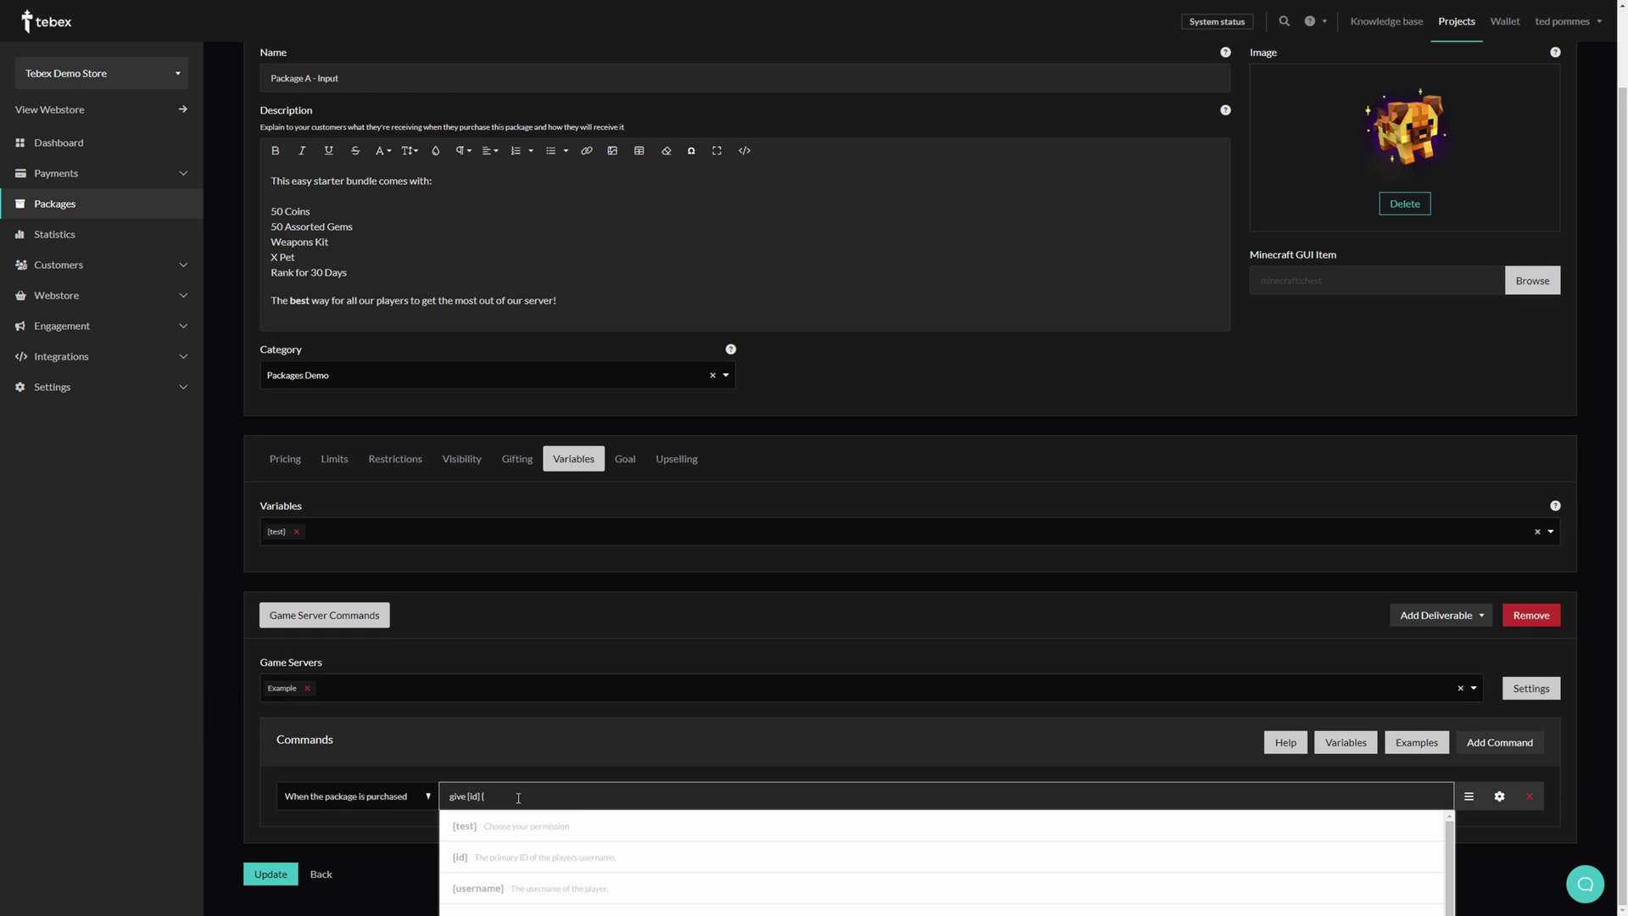
{"action": "left_click", "coordinate": [479, 835]}
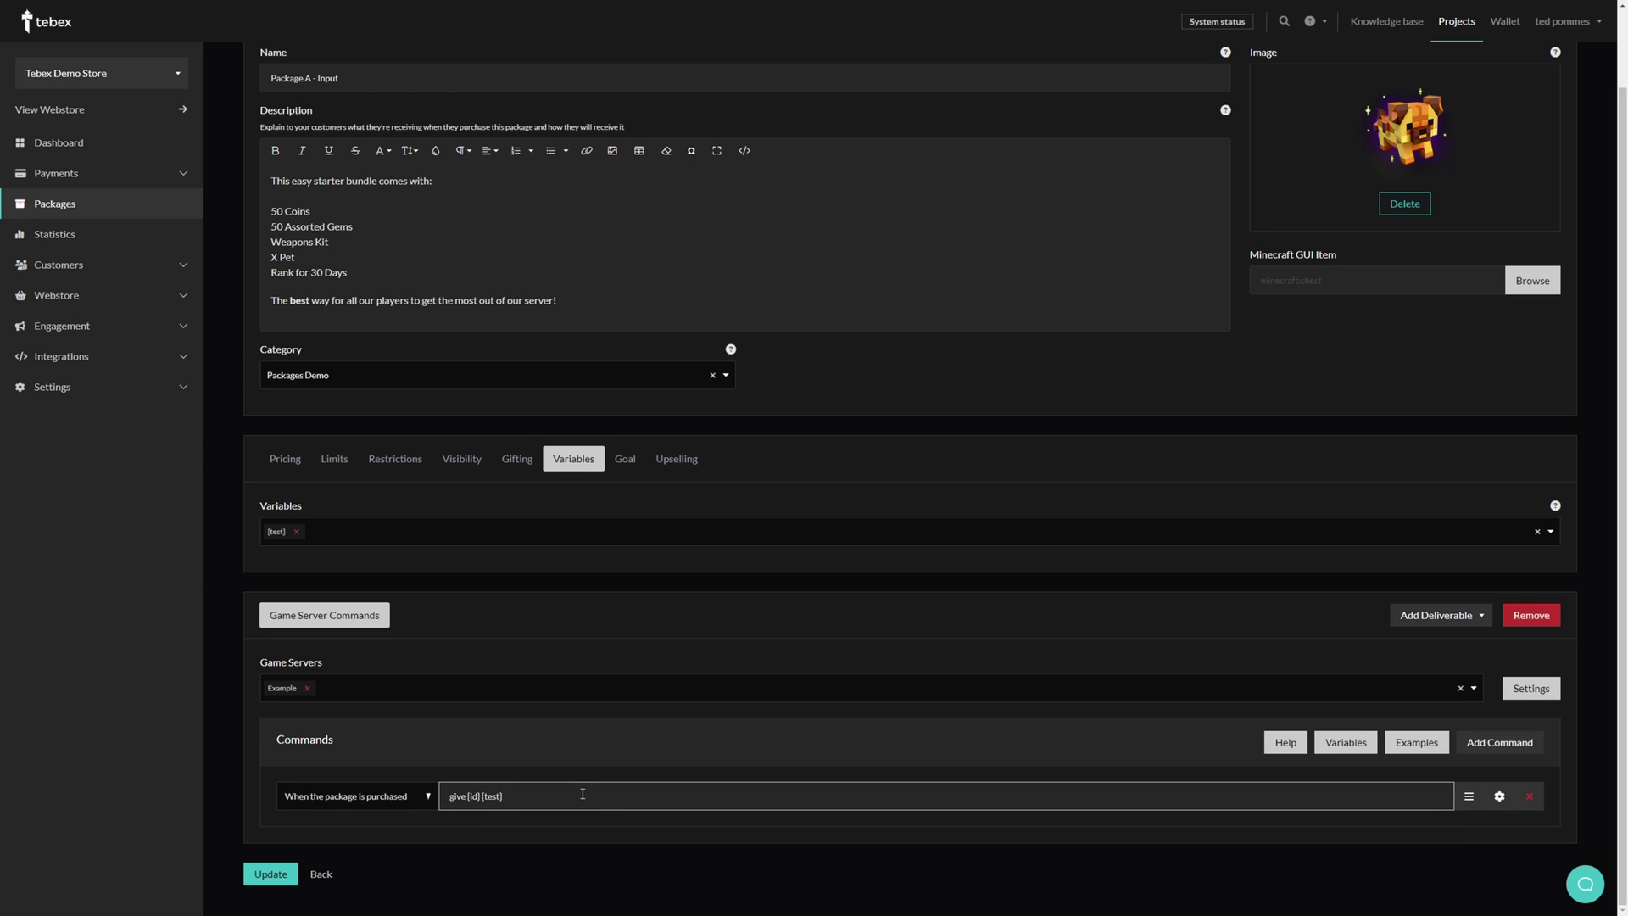
{"action": "type", "text": "1"}
{"action": "left_click_drag", "start_coordinate": [502, 801], "coordinate": [532, 804]}
{"action": "left_click", "coordinate": [565, 748]}
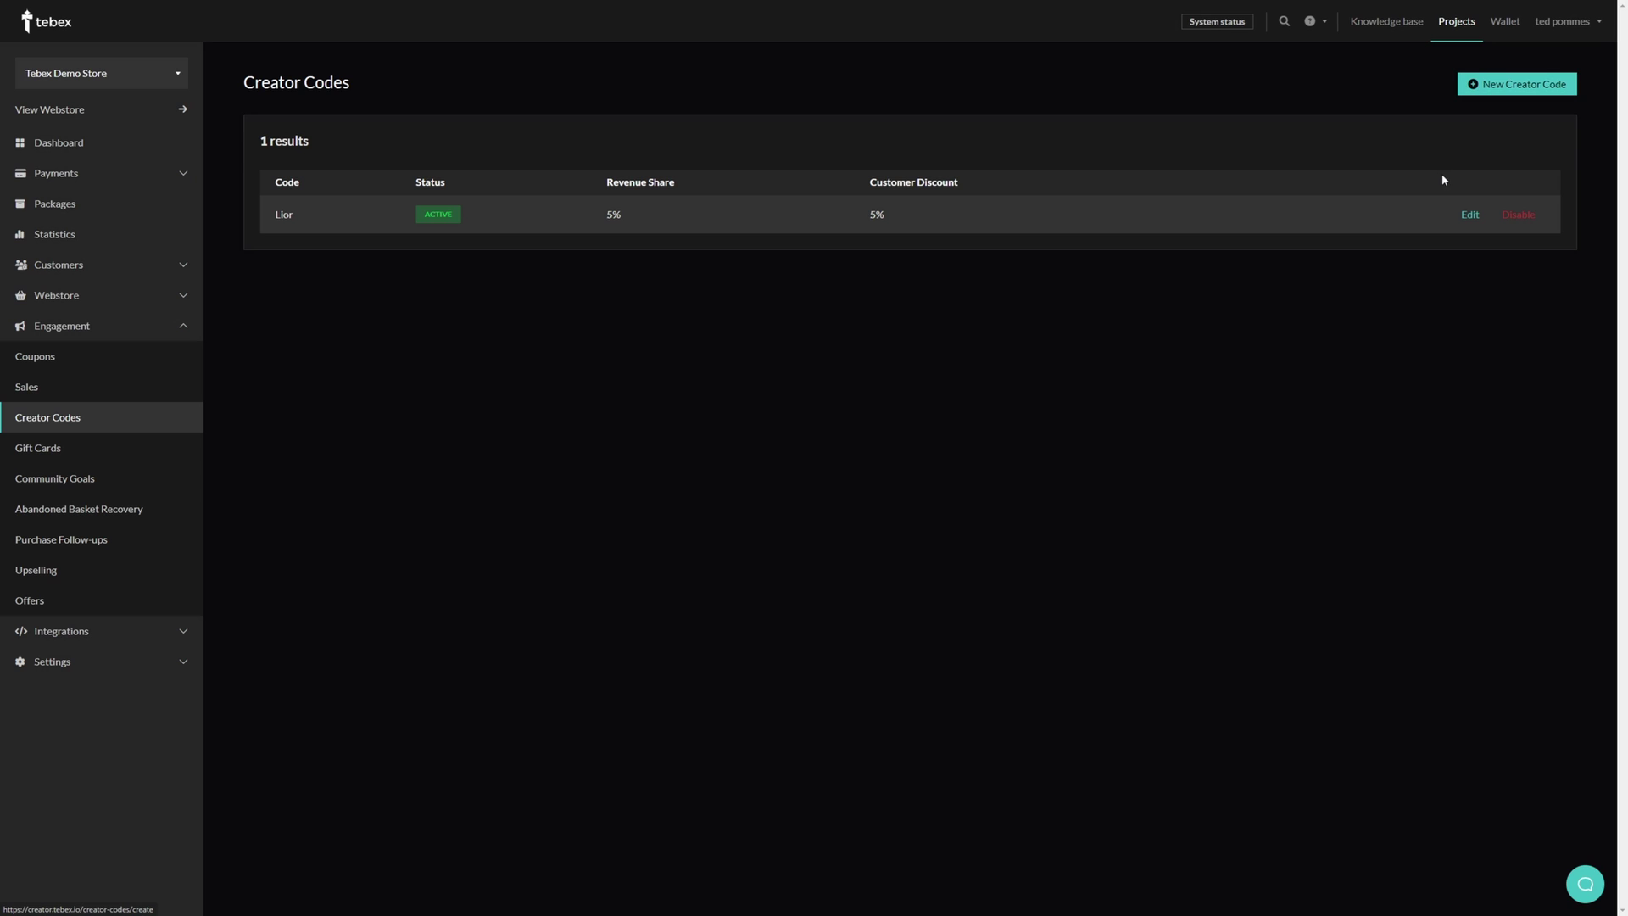
- Edit the existing creator code with 5% revenue share and 5% customer discount
{"action": "left_click", "coordinate": [1469, 216]}
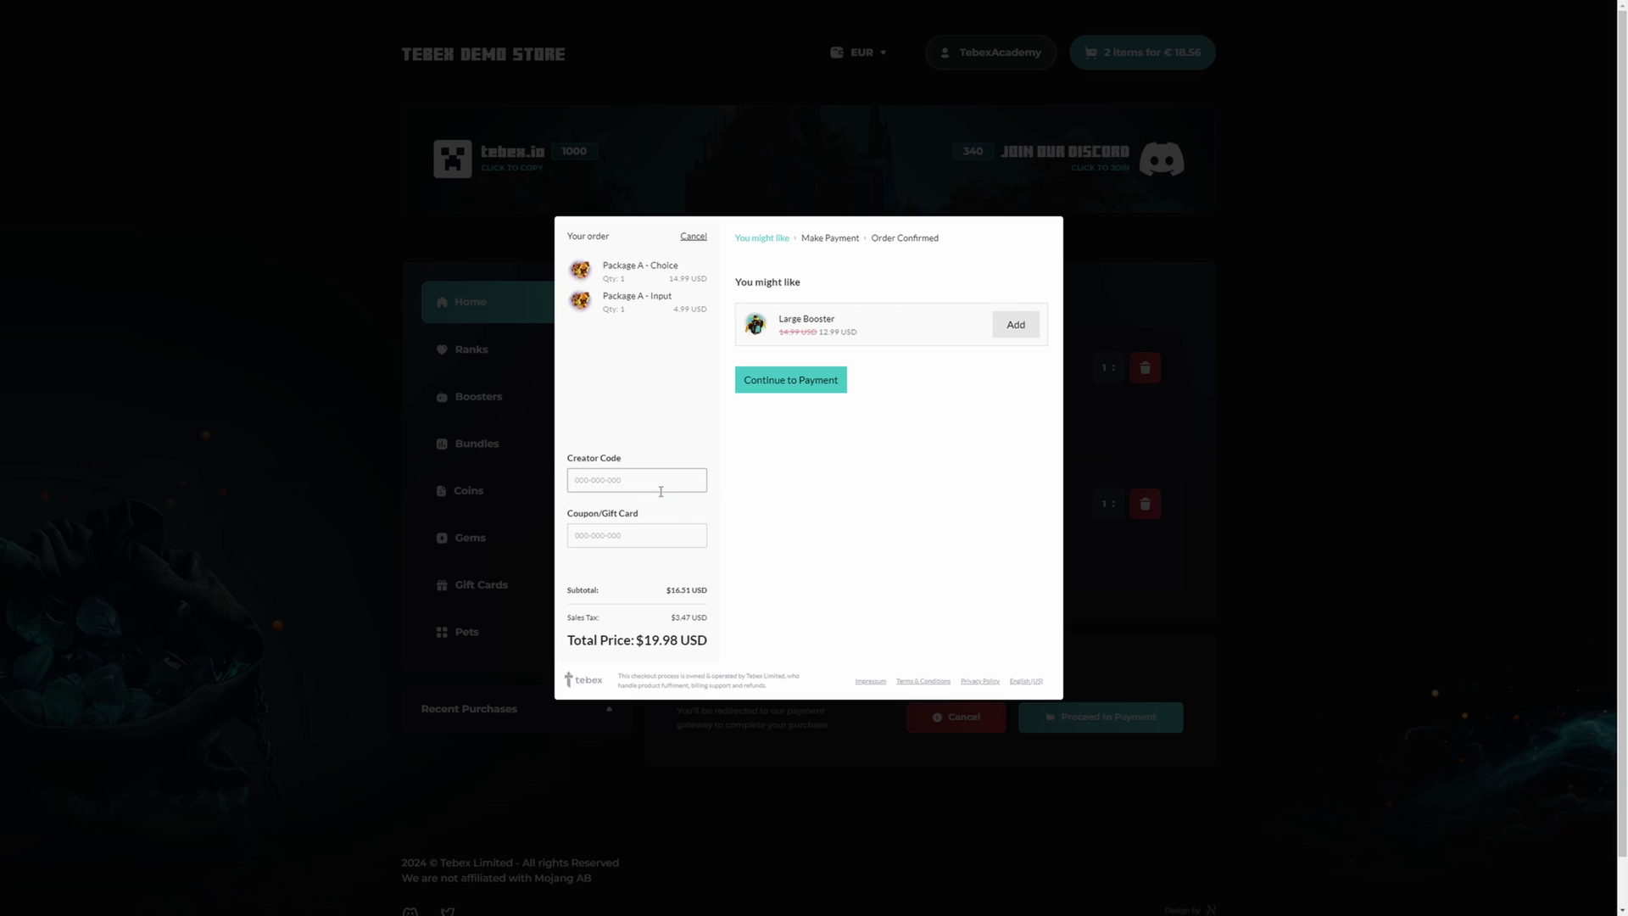
- Enter the creator code to cut the total to $18.98 USD, then continue to payment
{"action": "type", "text": "lior"}
{"action": "key", "text": "Return"}
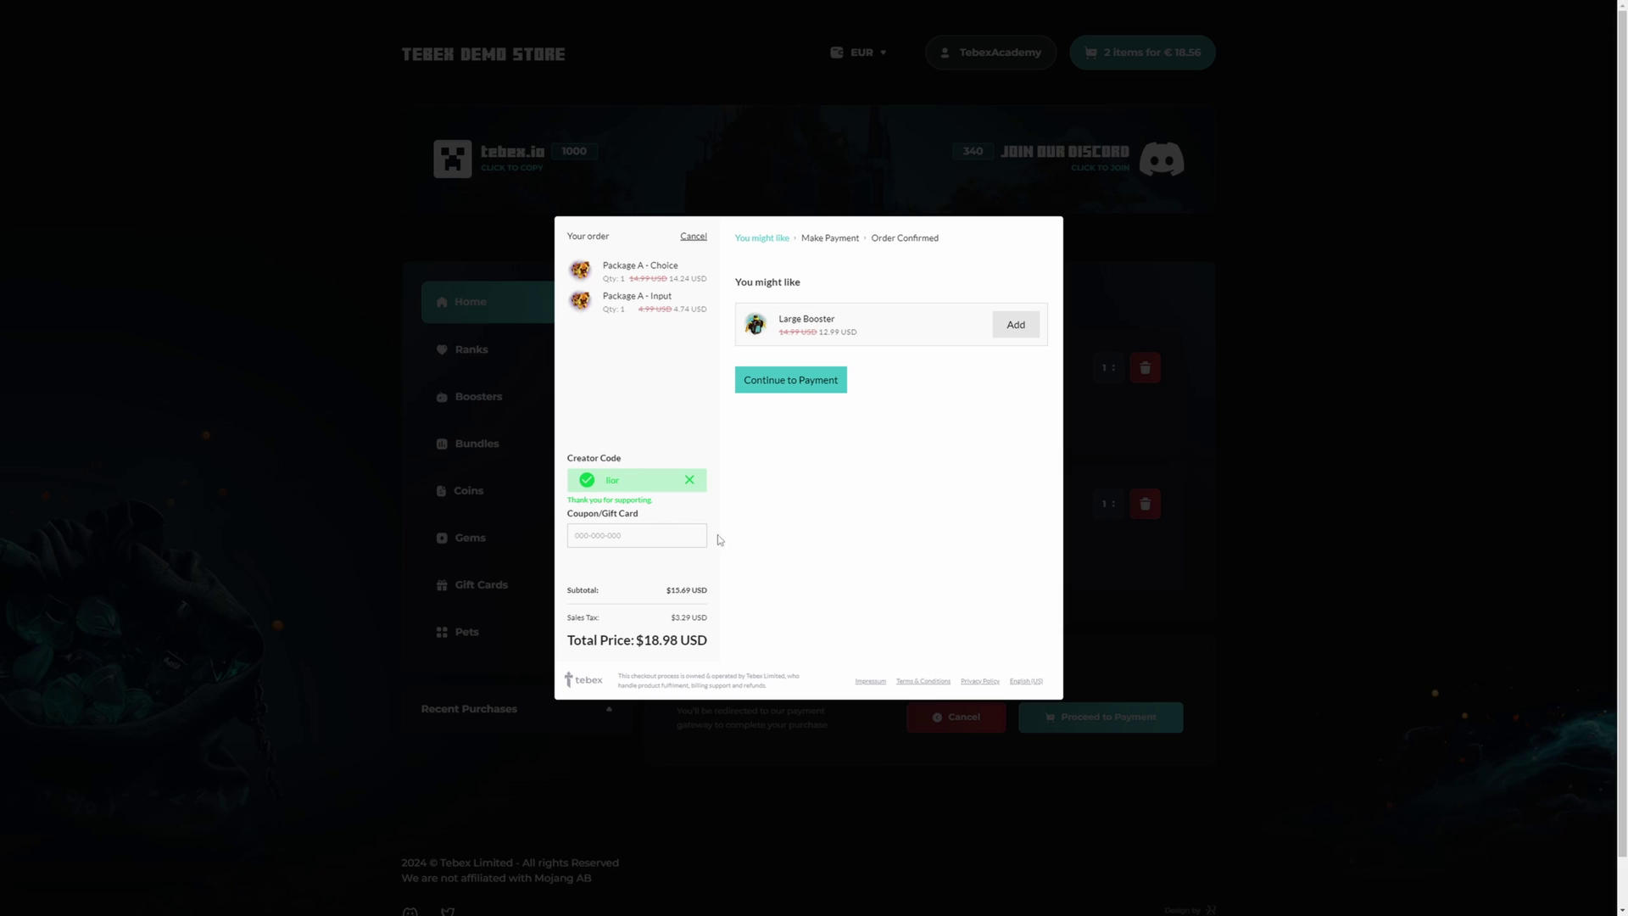
{"action": "left_click", "coordinate": [790, 379]}
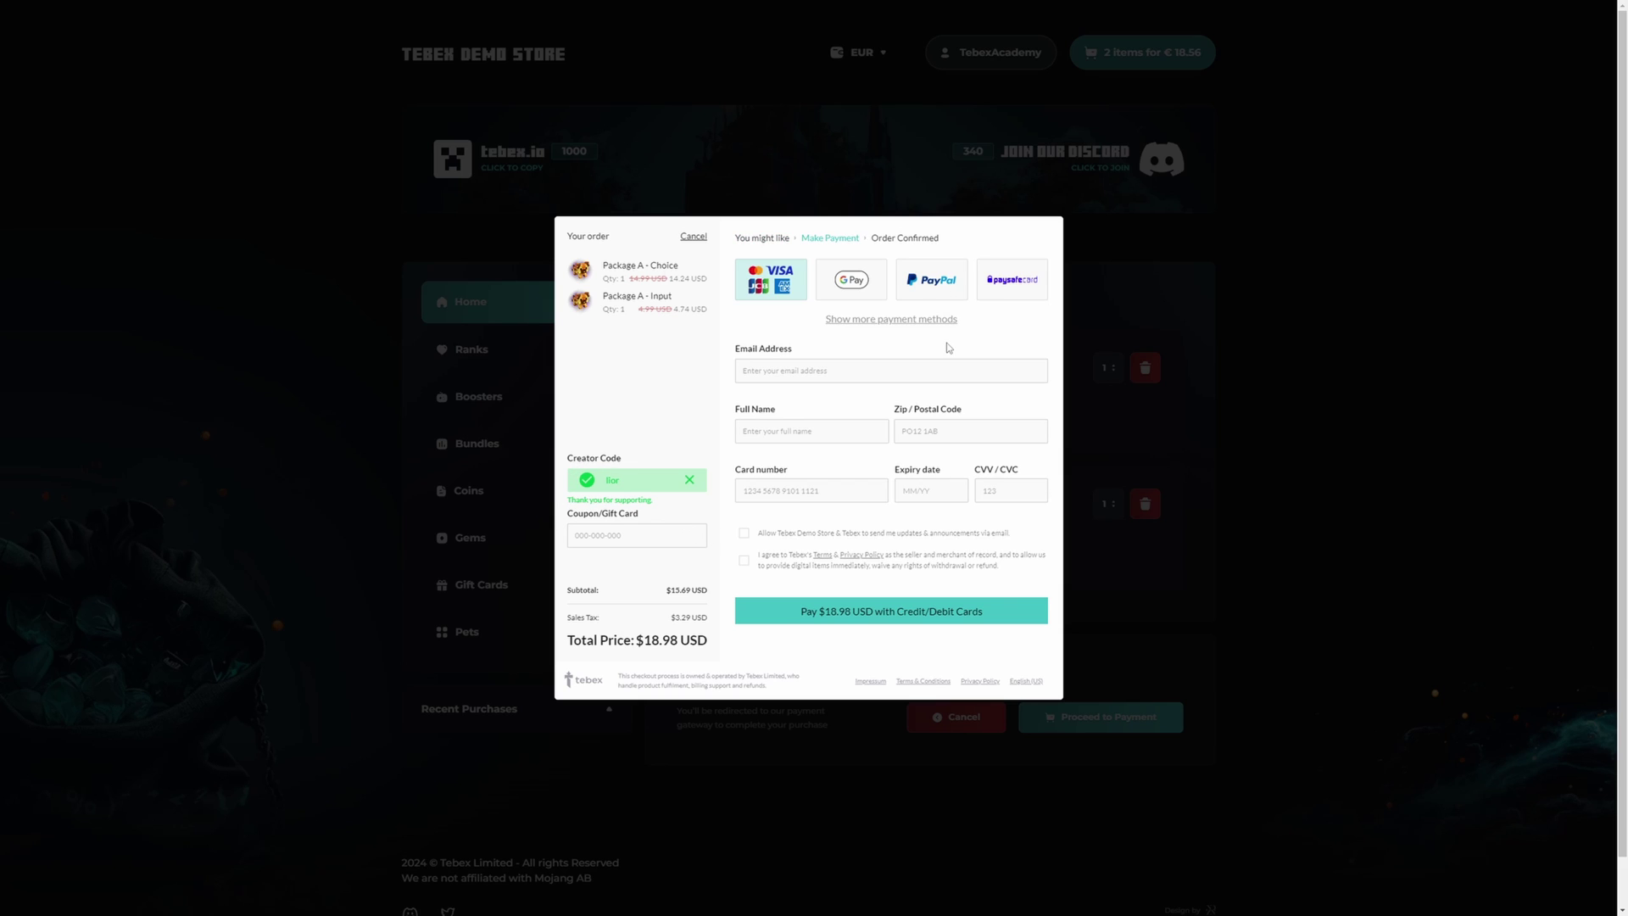